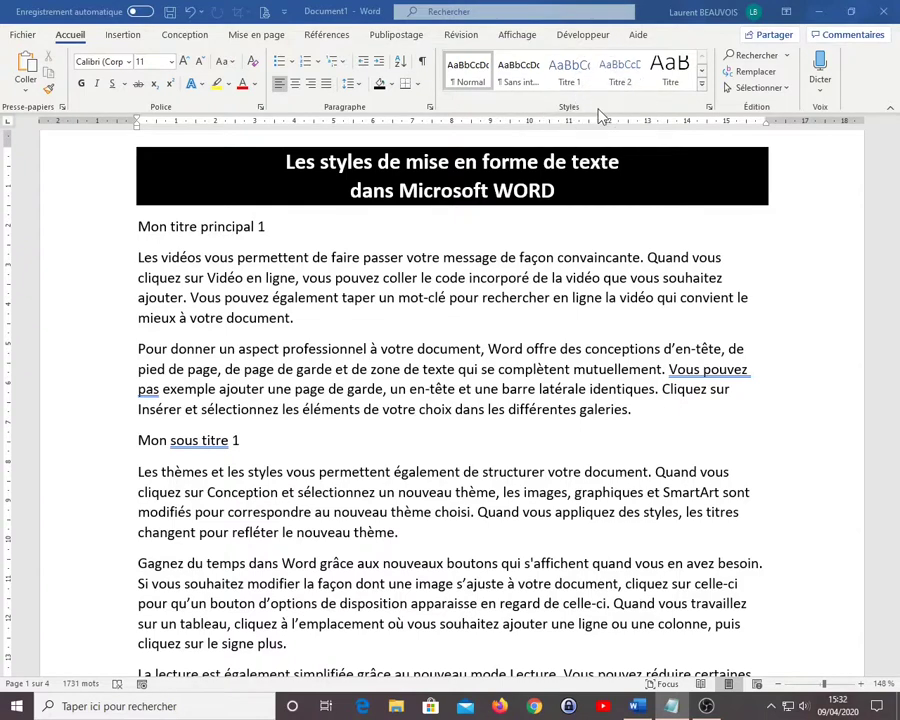
- Examine the styles available in the expanded style gallery and in the full Styles list
click(704, 89)
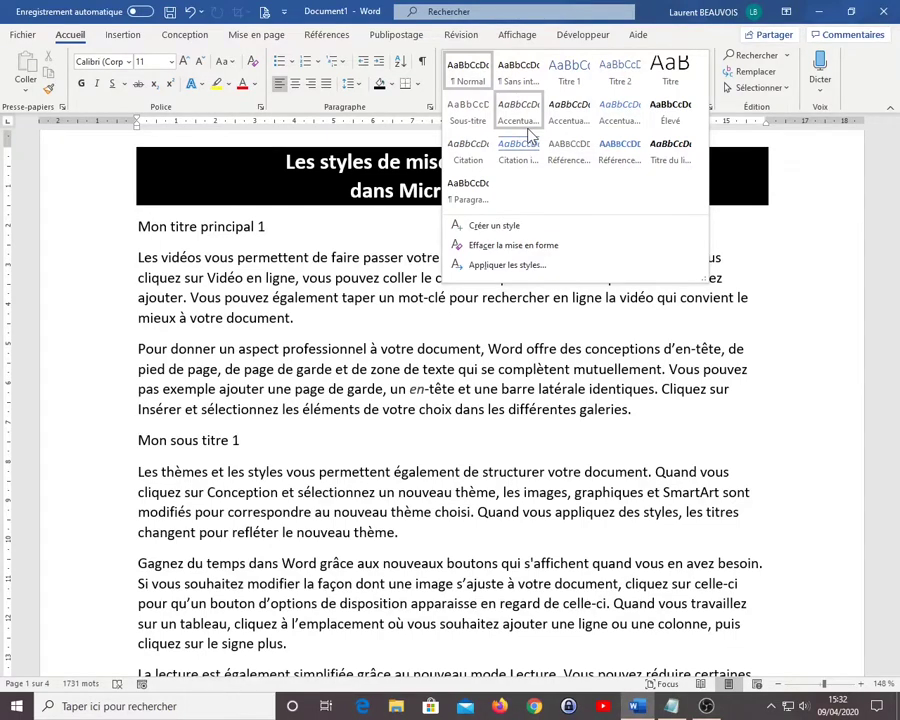
key(Escape)
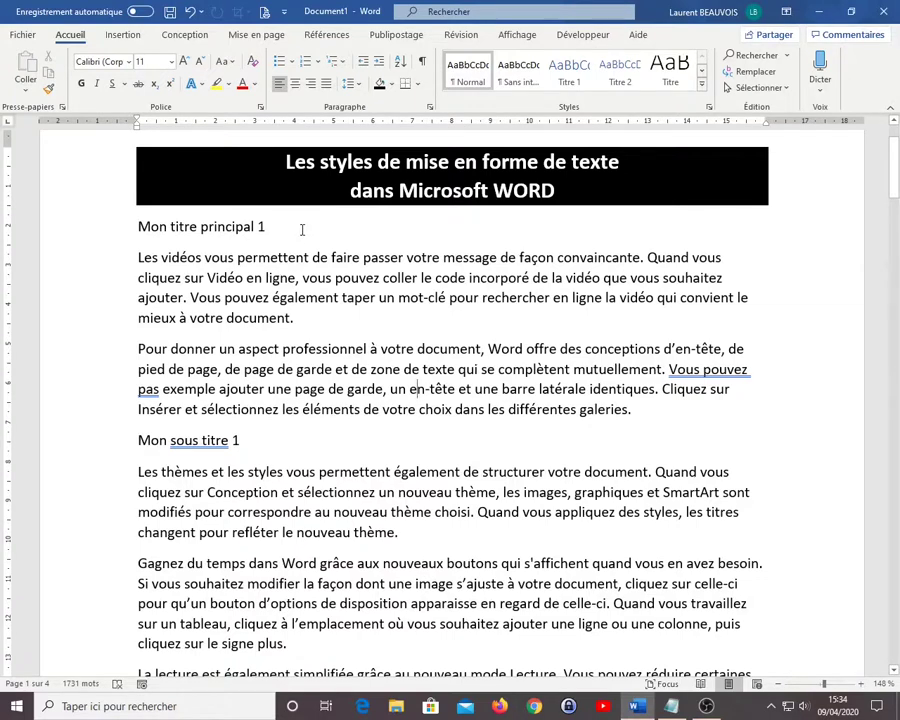
click(710, 110)
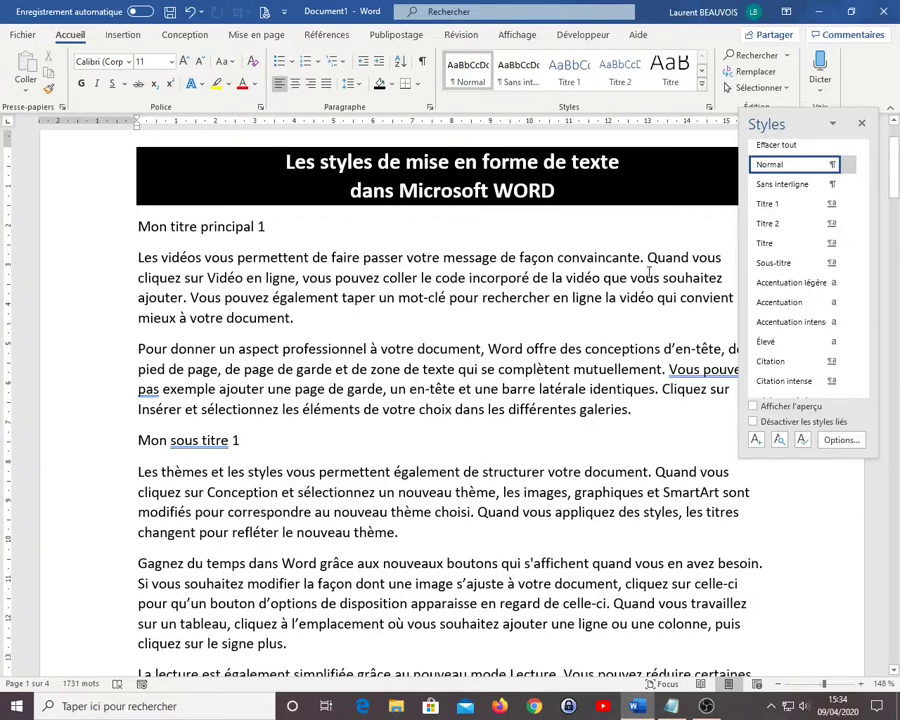
click(863, 125)
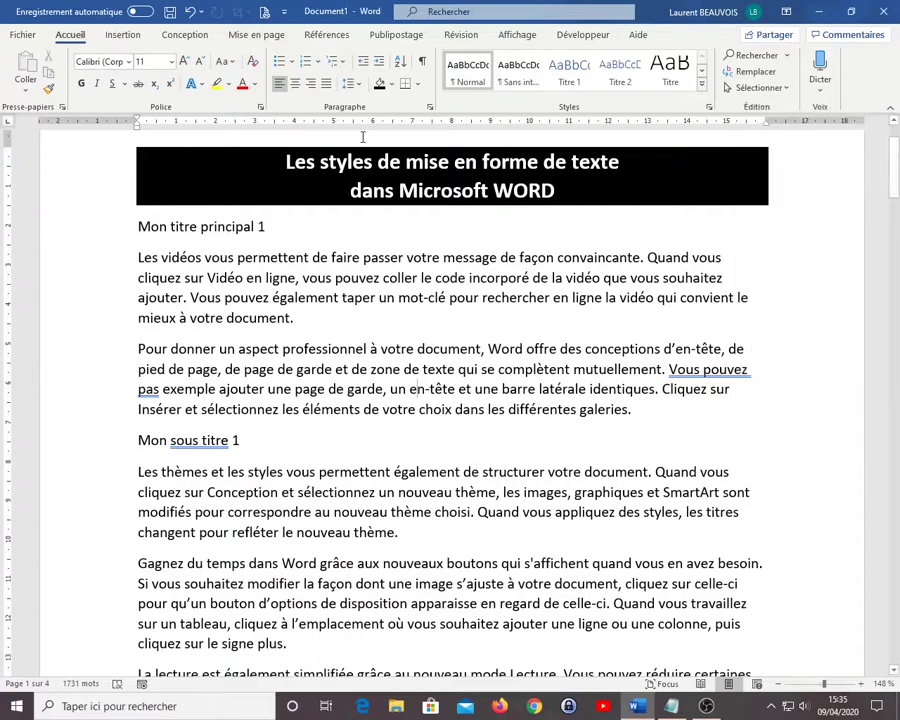
- Apply the Titre 1 style to the headings "Mon titre principal 1", "Mon titre principal 2" and "Mon titre principal 3"
click(104, 237)
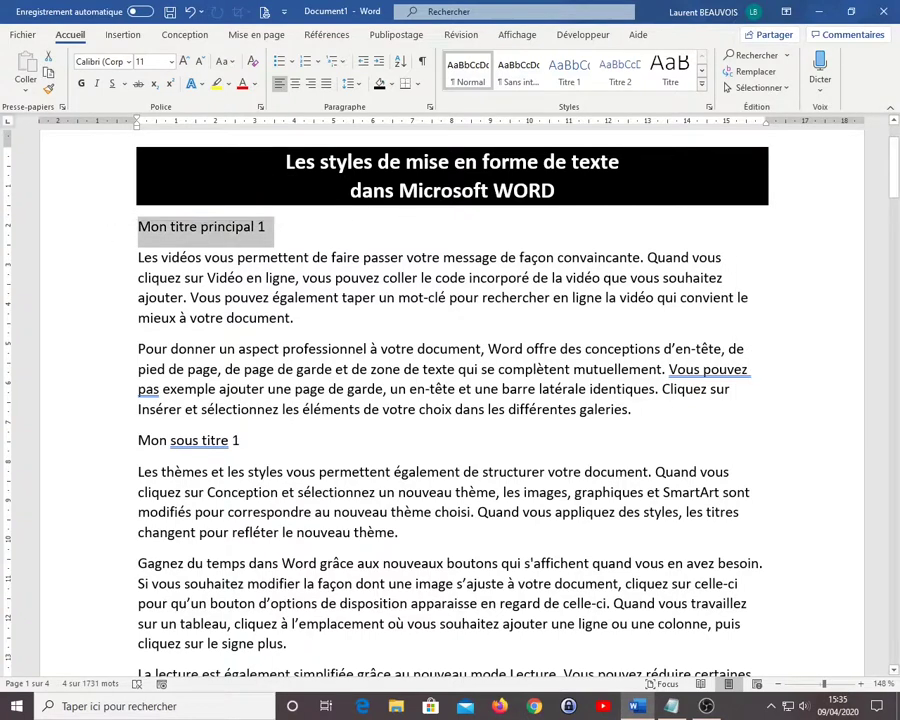
click(566, 72)
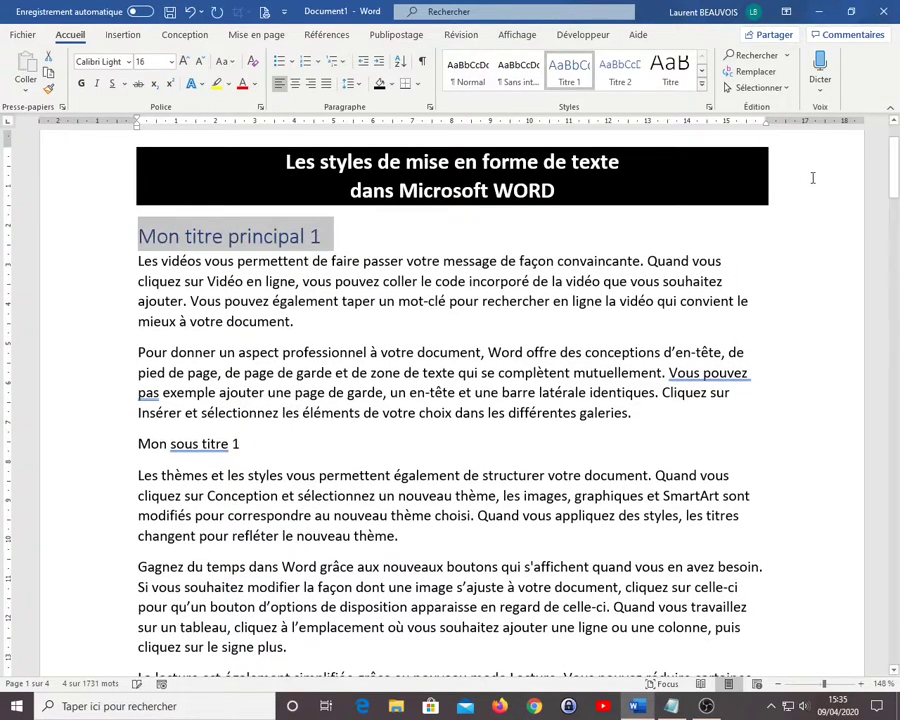
drag(893, 145, 894, 240)
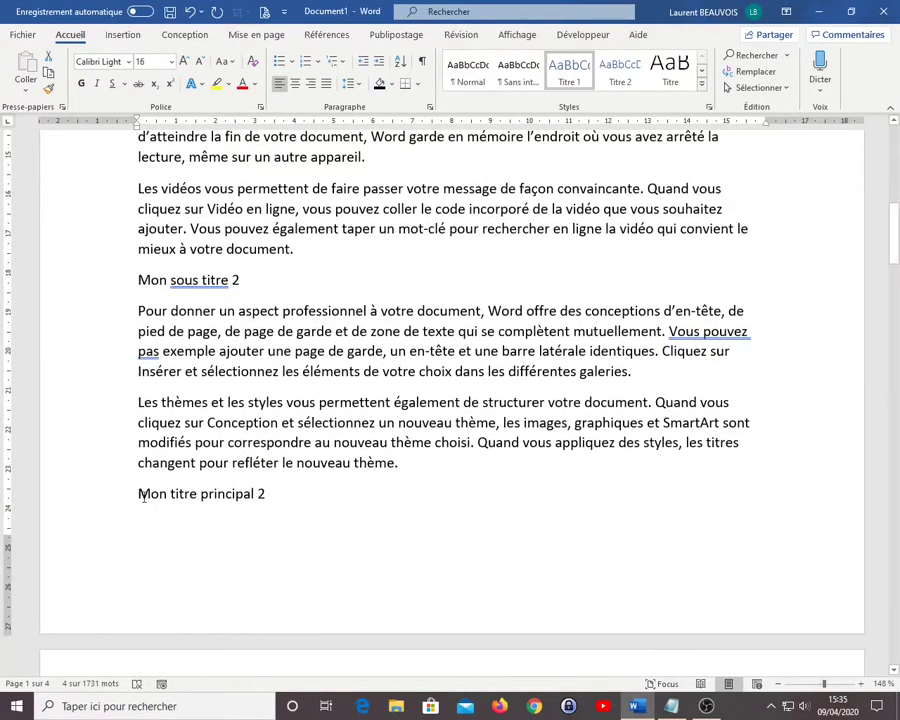
click(114, 501)
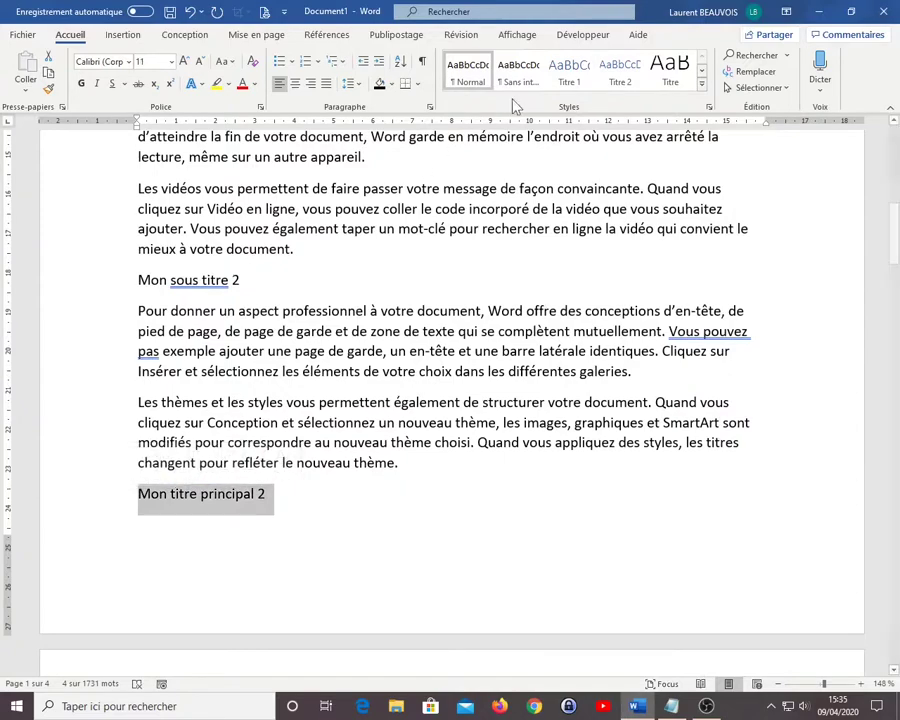
click(570, 78)
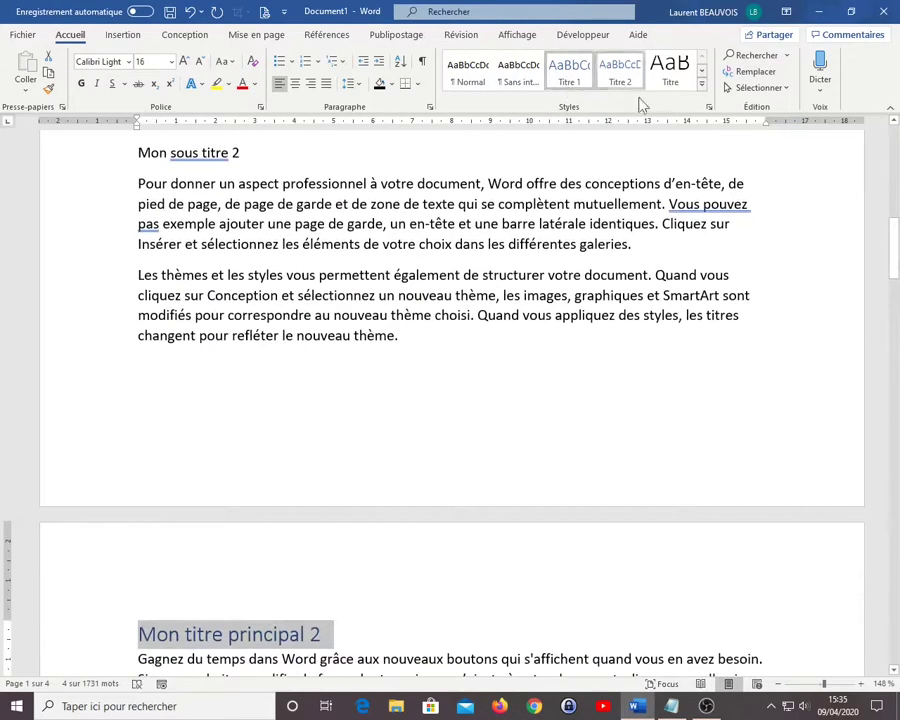
drag(895, 240, 893, 402)
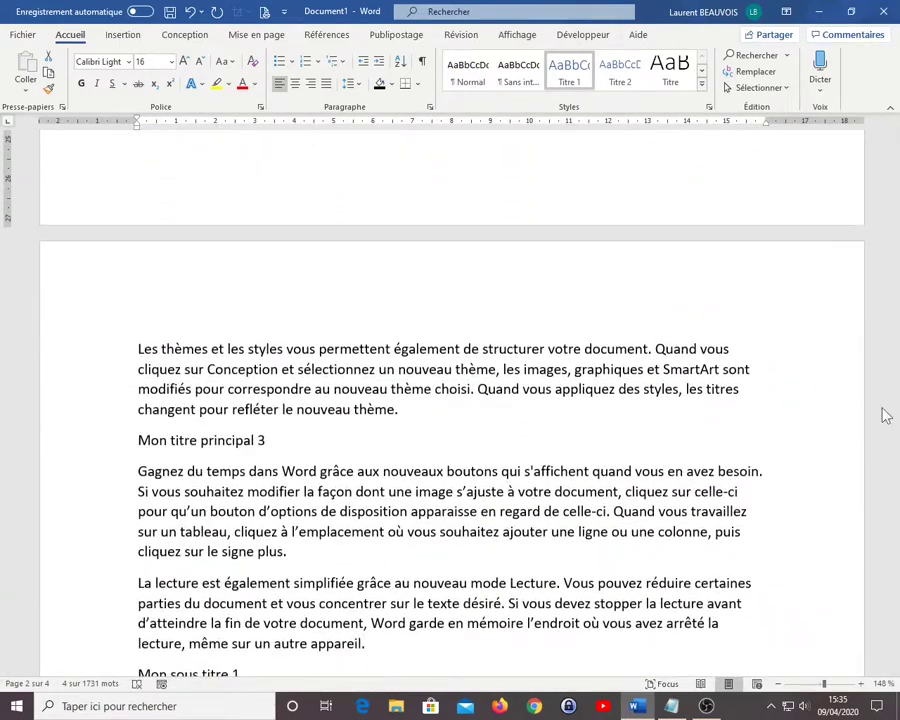
click(101, 444)
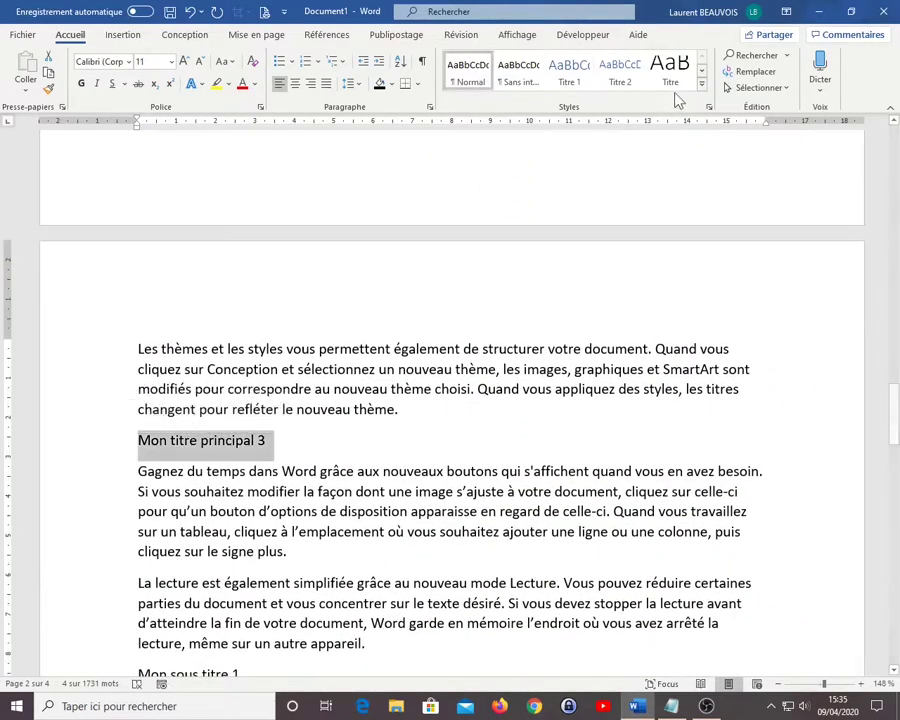
click(575, 71)
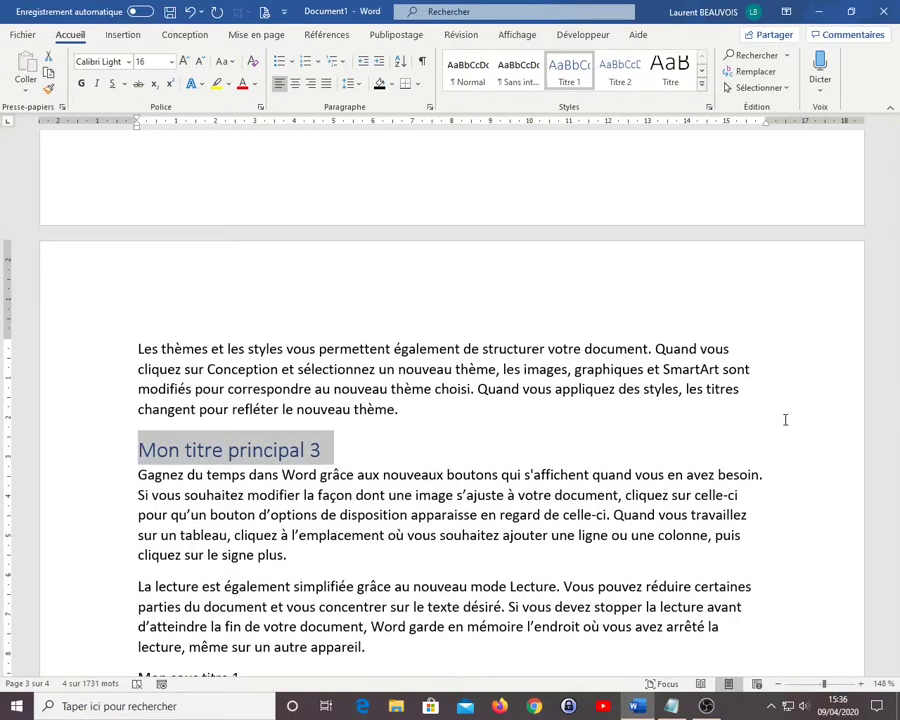
- Apply the Titre 2 style to "Mon sous titre 1" and "Mon sous titre 2" under "Mon titre principal 1"
drag(894, 365, 894, 165)
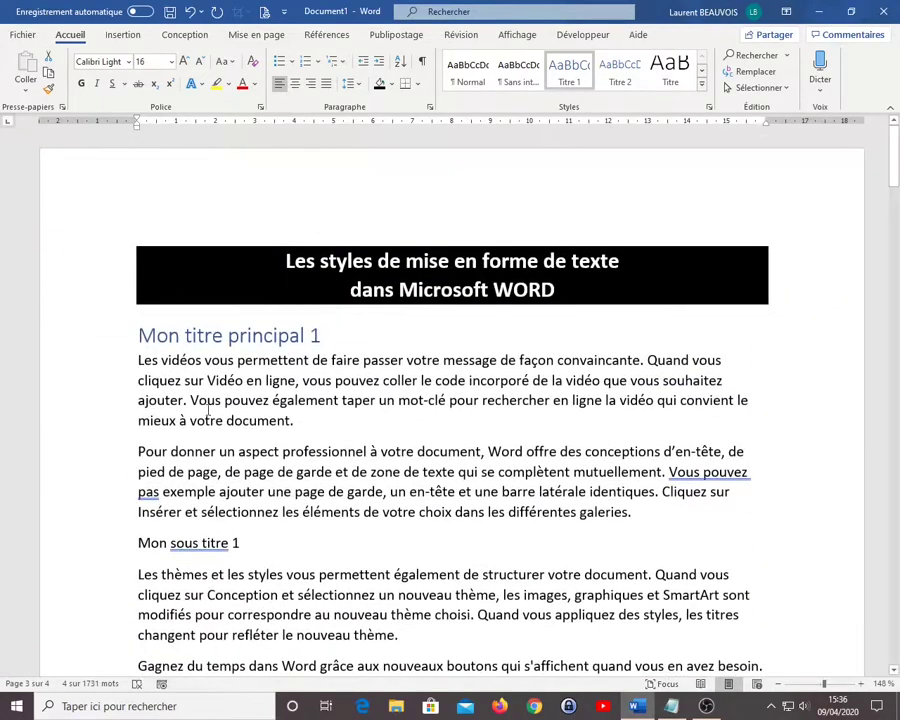
click(102, 543)
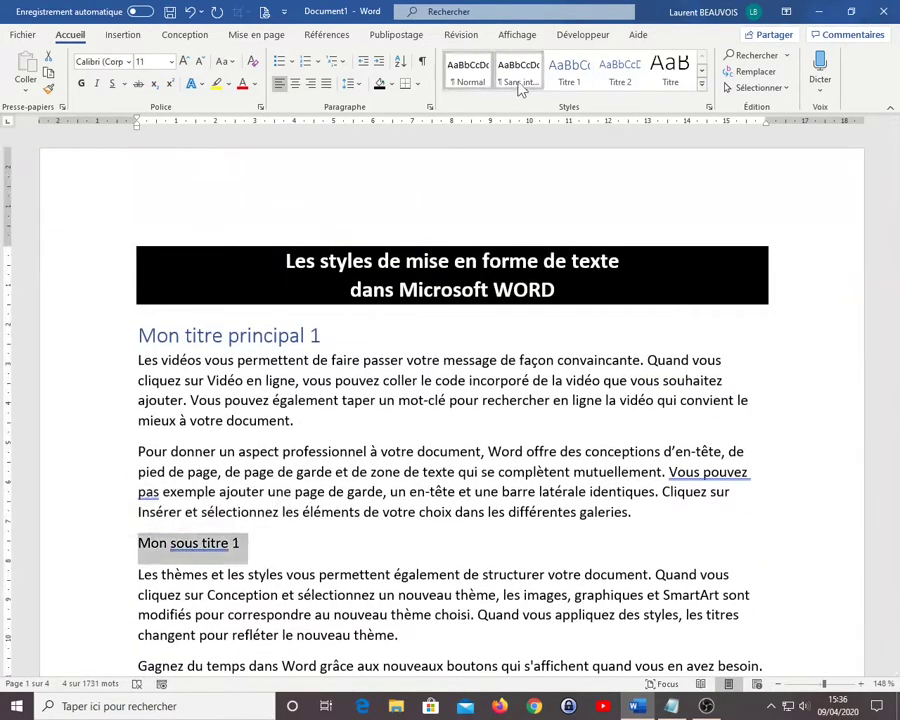
click(617, 78)
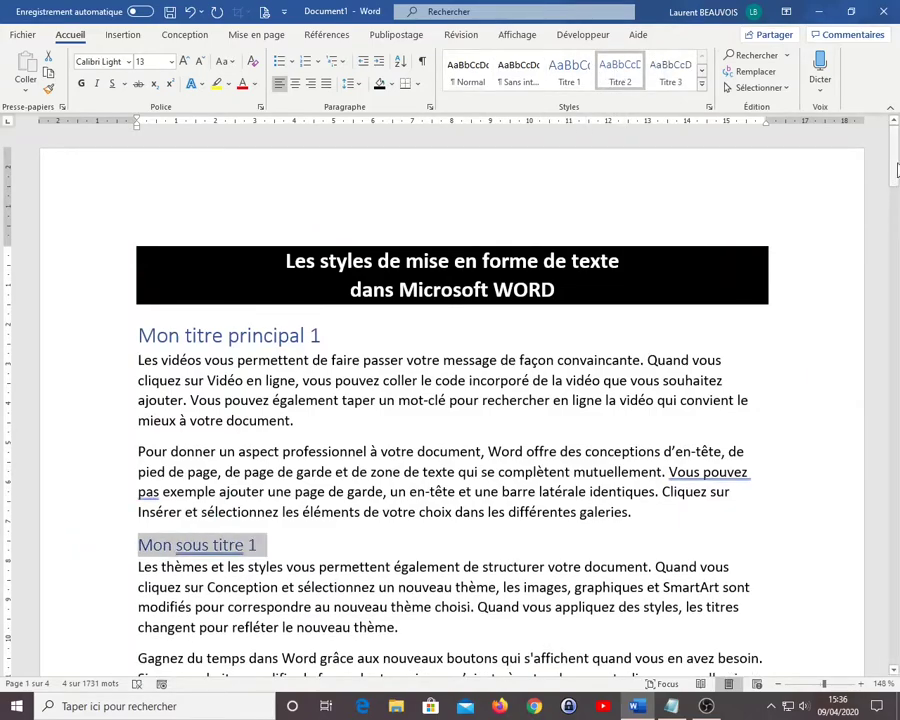
drag(894, 170, 894, 227)
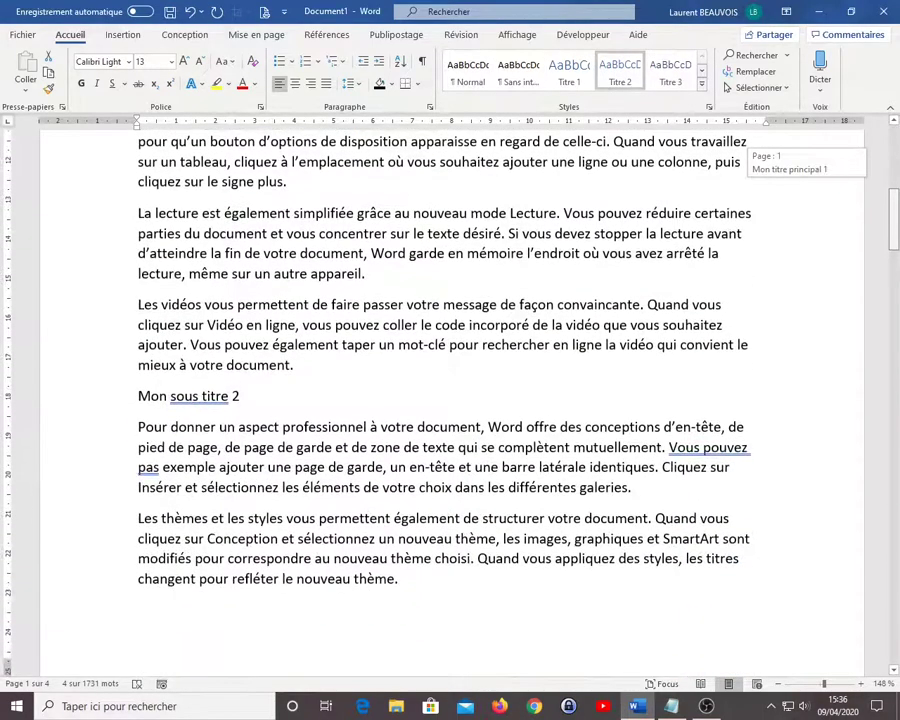
click(98, 400)
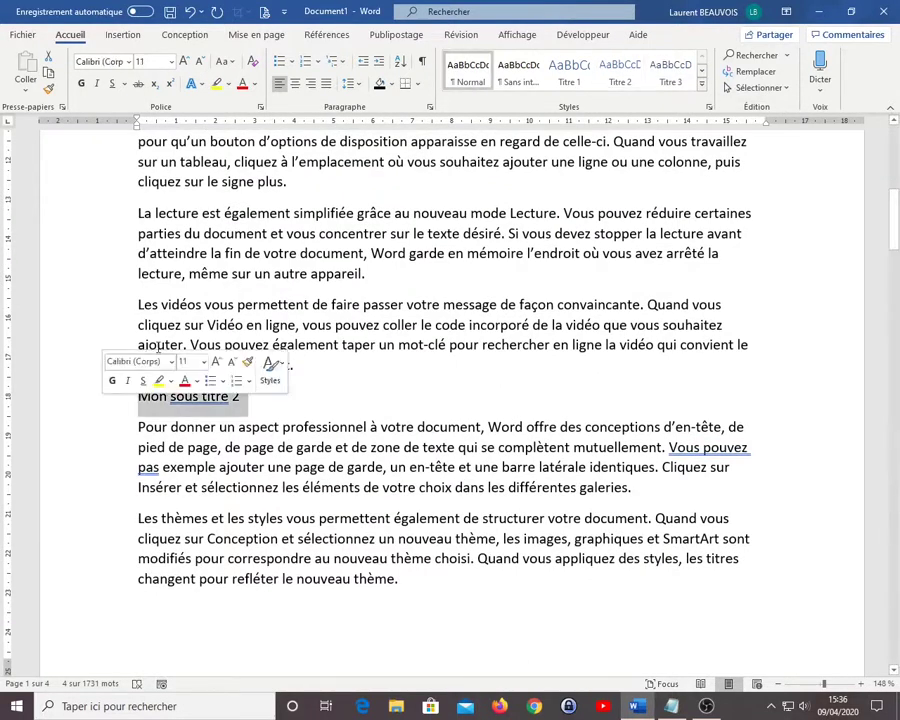
click(617, 75)
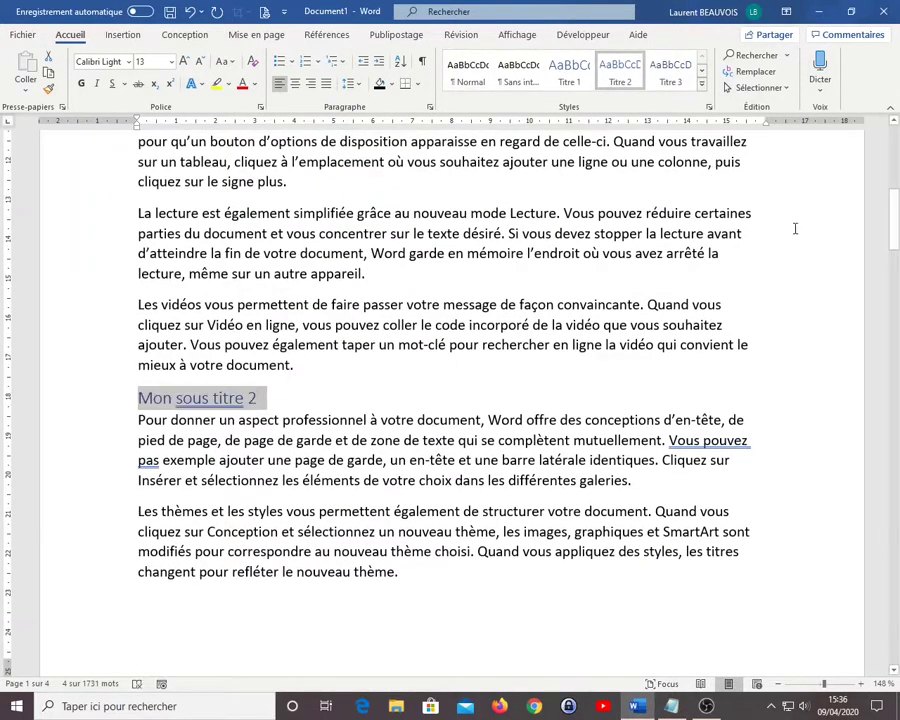
- Apply the Titre 2 style to "Mon sous titre 1" and "Mon sous titre 2" under "Mon titre principal 2"
drag(897, 234, 896, 280)
click(104, 382)
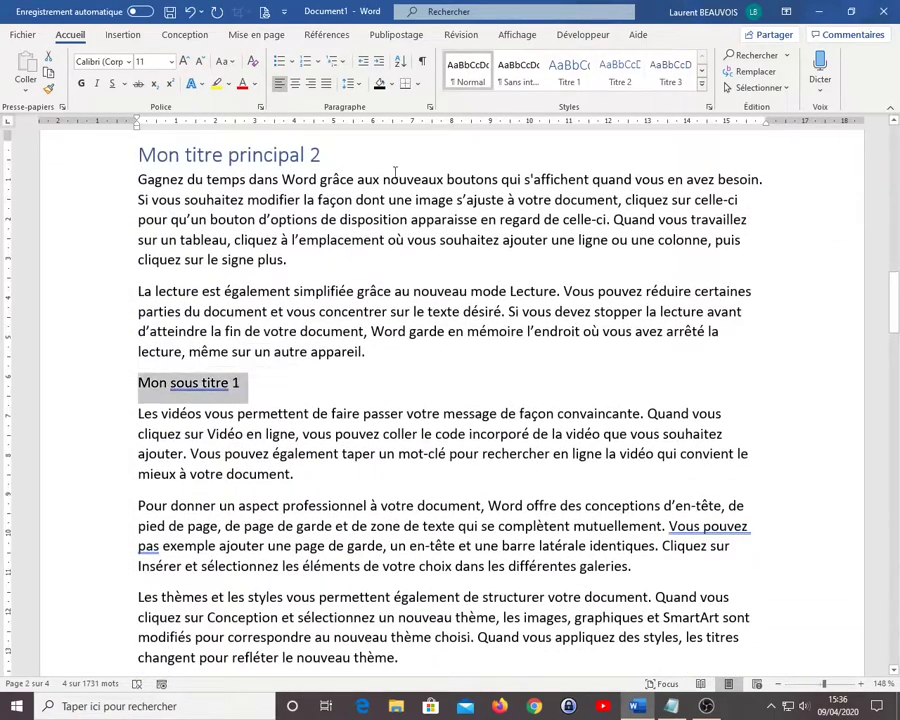
click(620, 72)
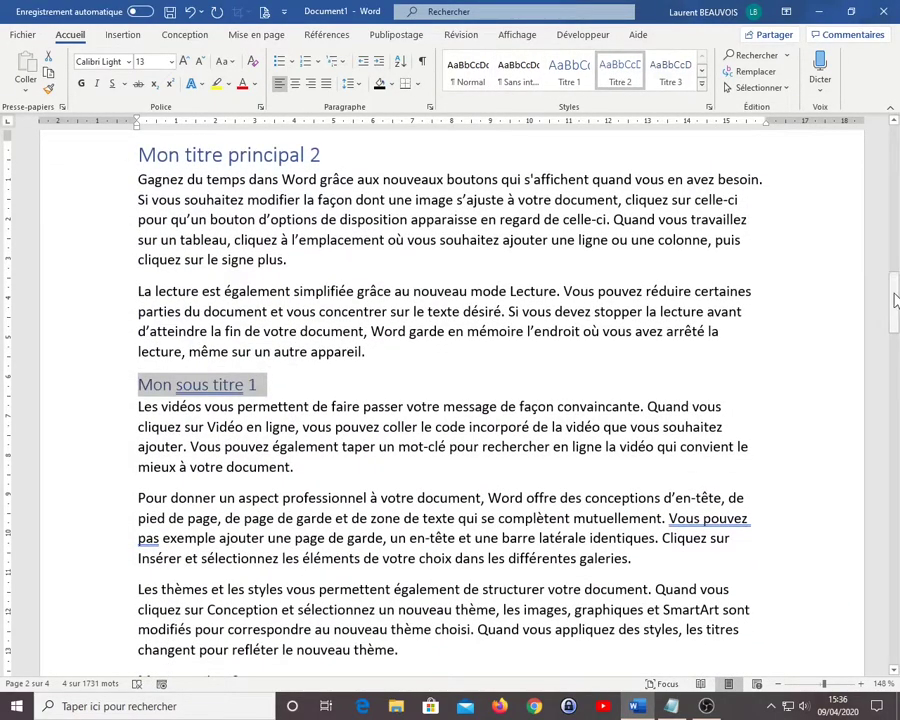
drag(896, 292, 897, 342)
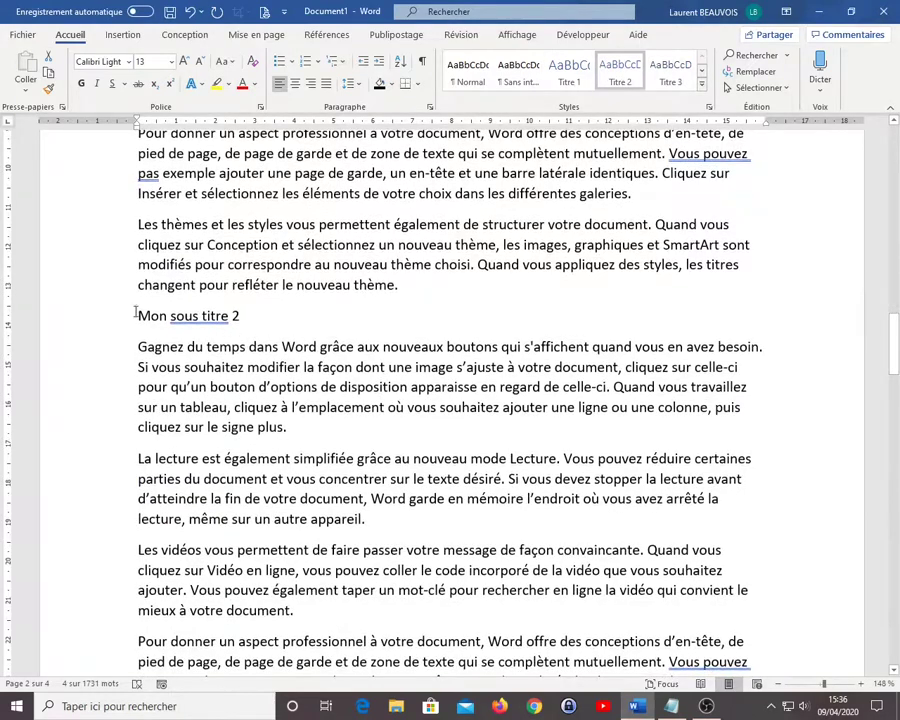
click(94, 314)
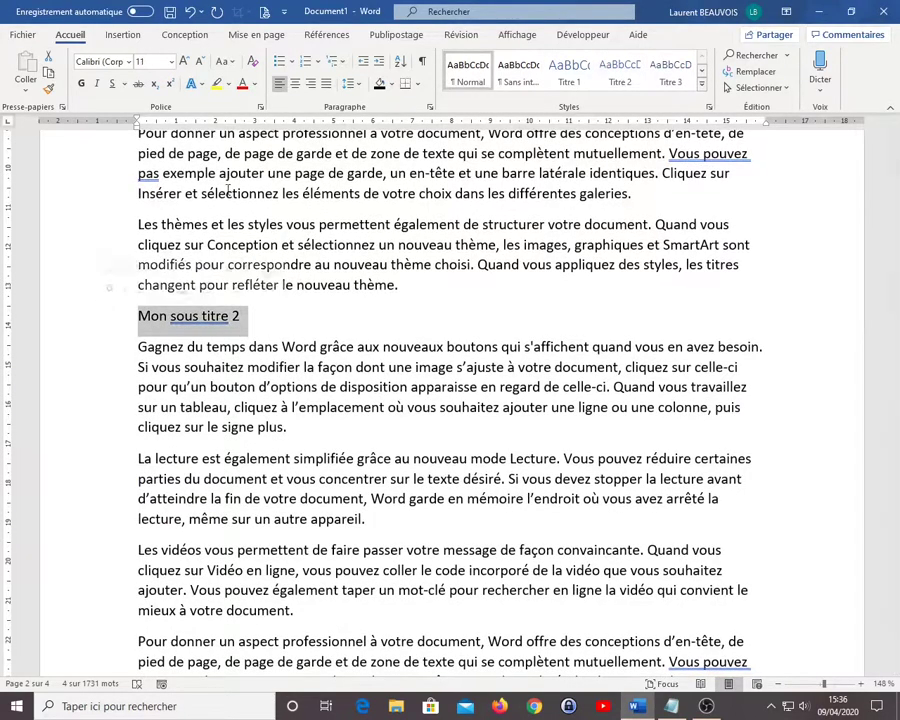
click(620, 72)
- Apply the Titre 2 style to "Mon sous titre 1" and "Mon sous titre 2" under "Mon titre principal 3"
drag(896, 360, 896, 432)
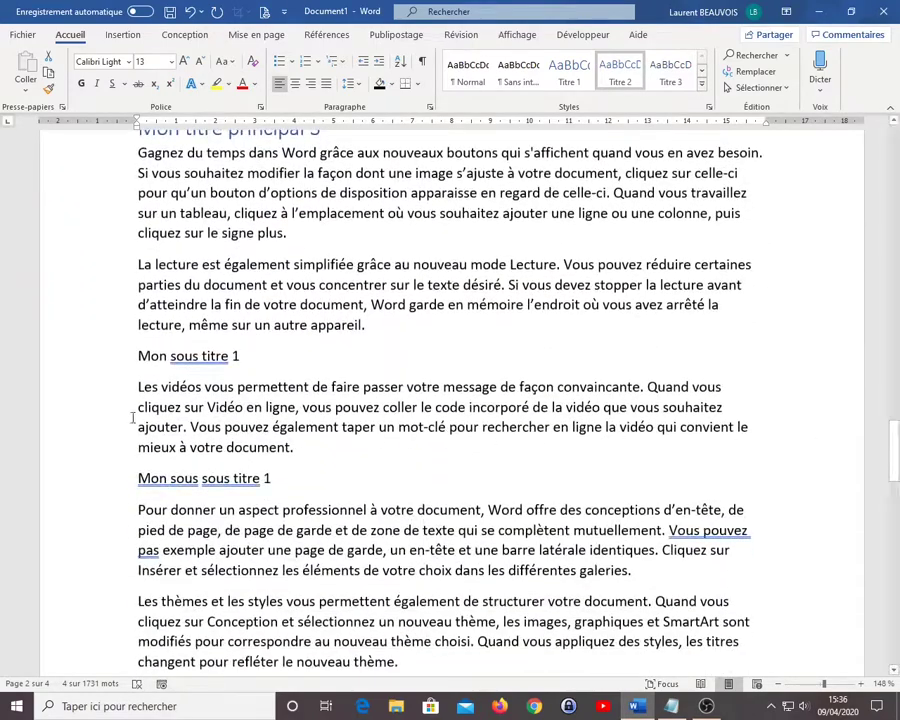
click(102, 356)
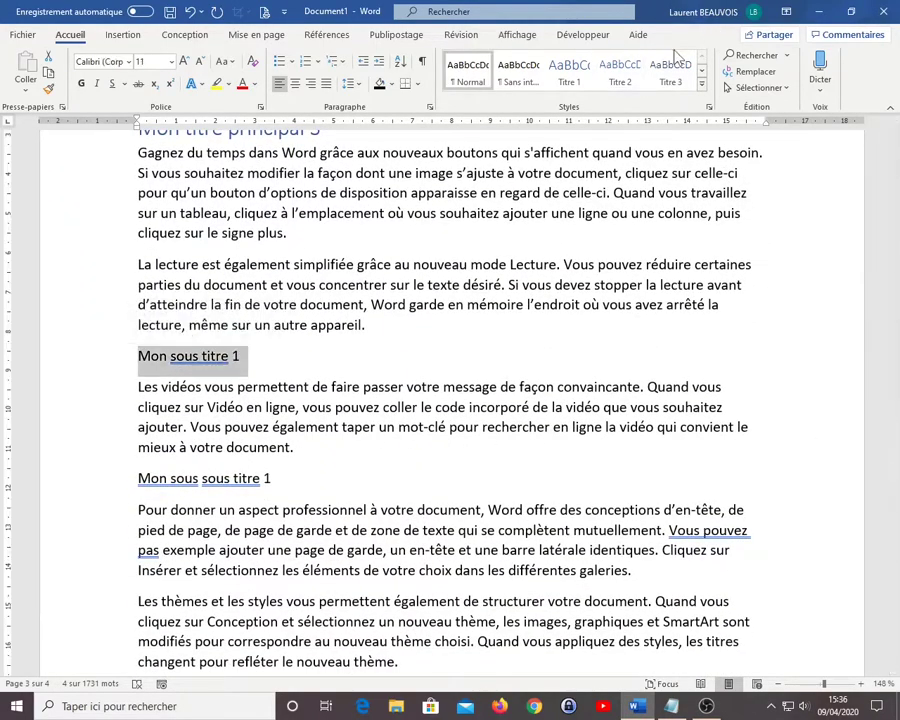
click(620, 70)
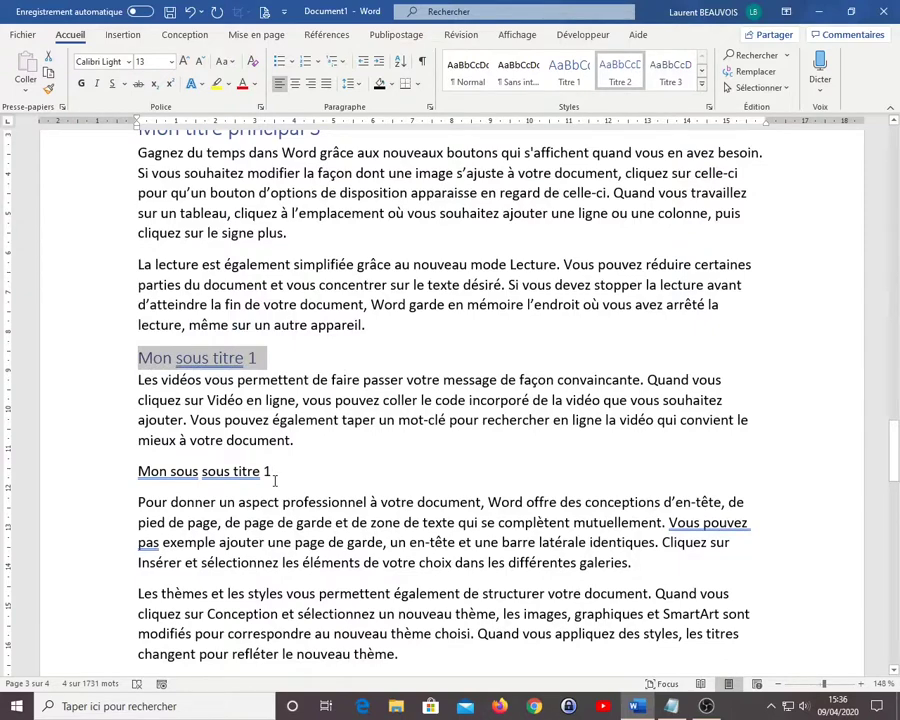
drag(896, 452, 896, 483)
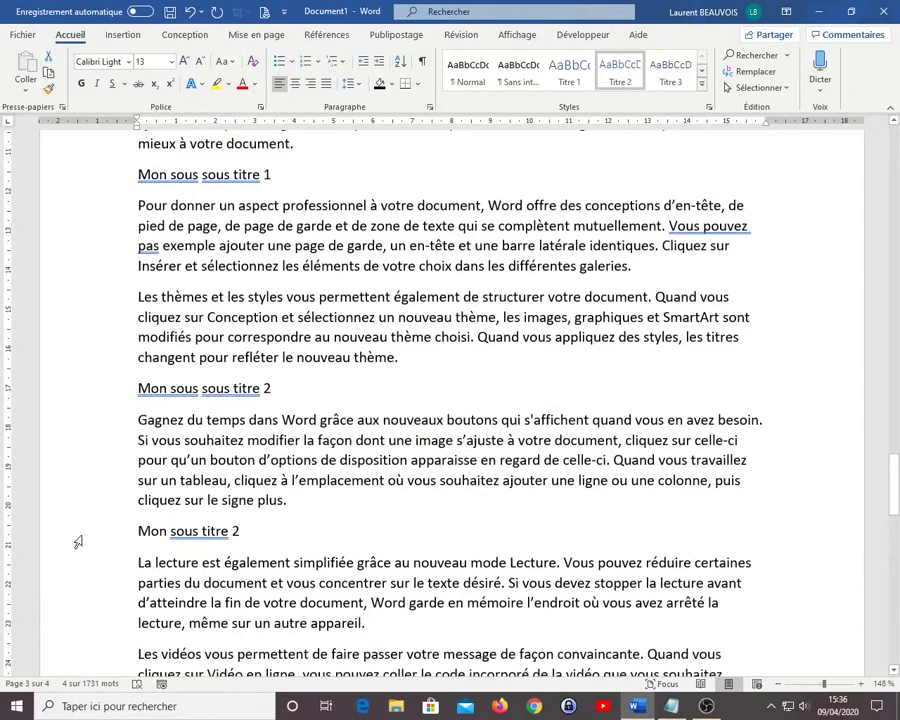
click(78, 542)
click(621, 72)
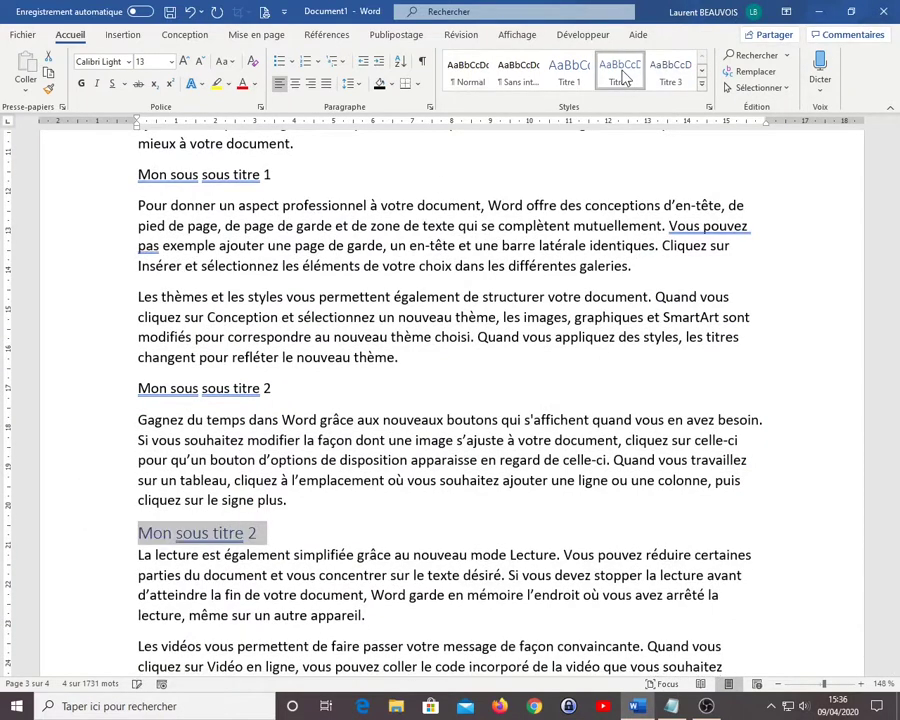
- Apply the Titre 3 style to the headings "Mon sous sous titre 1" and "Mon sous sous titre 2"
click(90, 180)
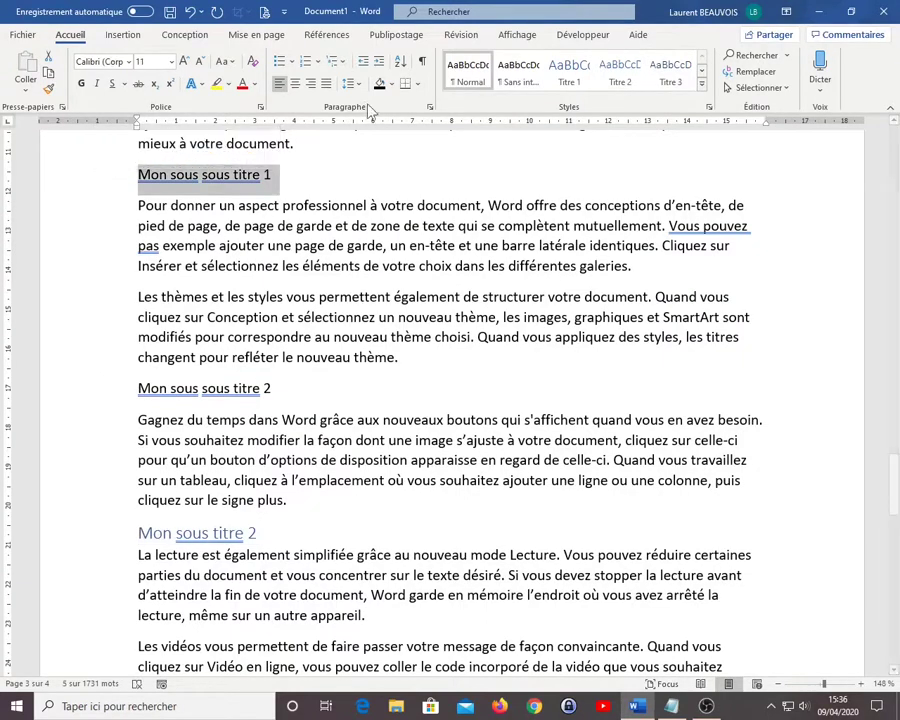
click(671, 75)
click(90, 385)
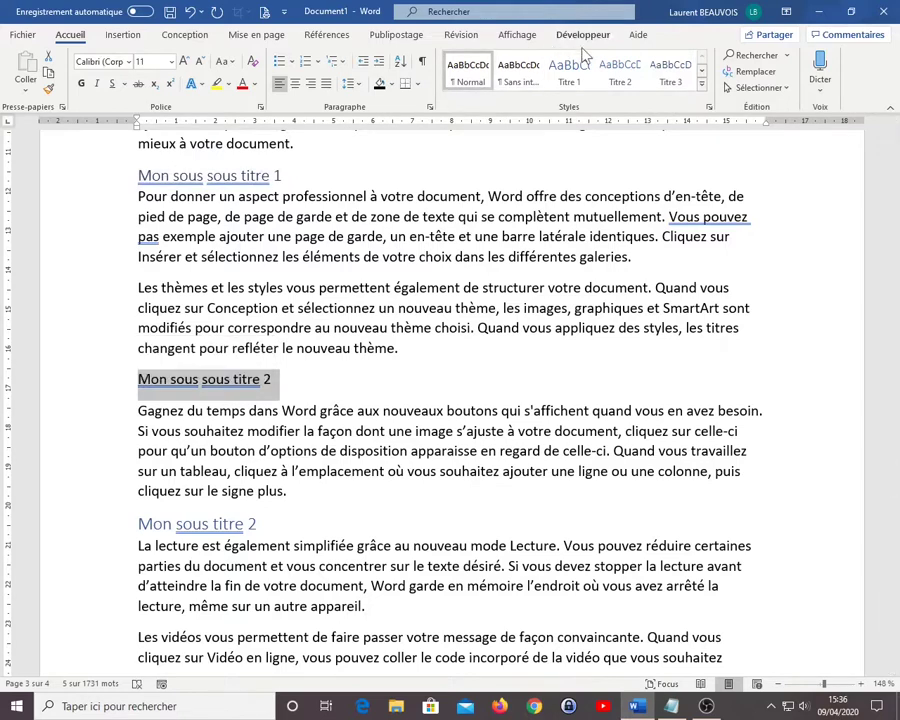
click(671, 76)
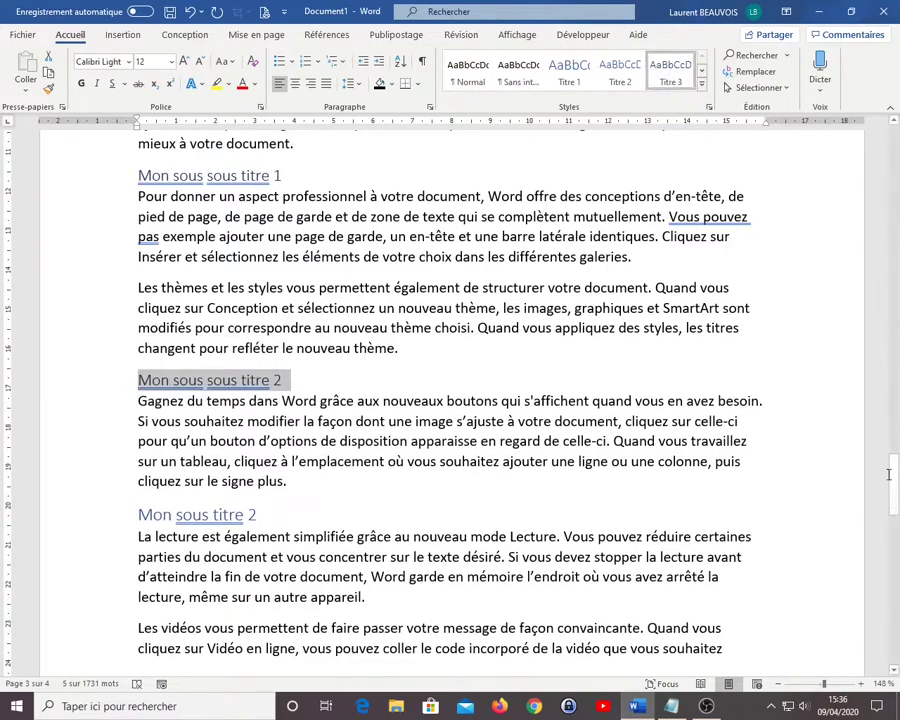
- Modify the Titre 1 style used by "Mon titre principal 1" to give it the standard red font colour
scroll(888, 474, up, 1)
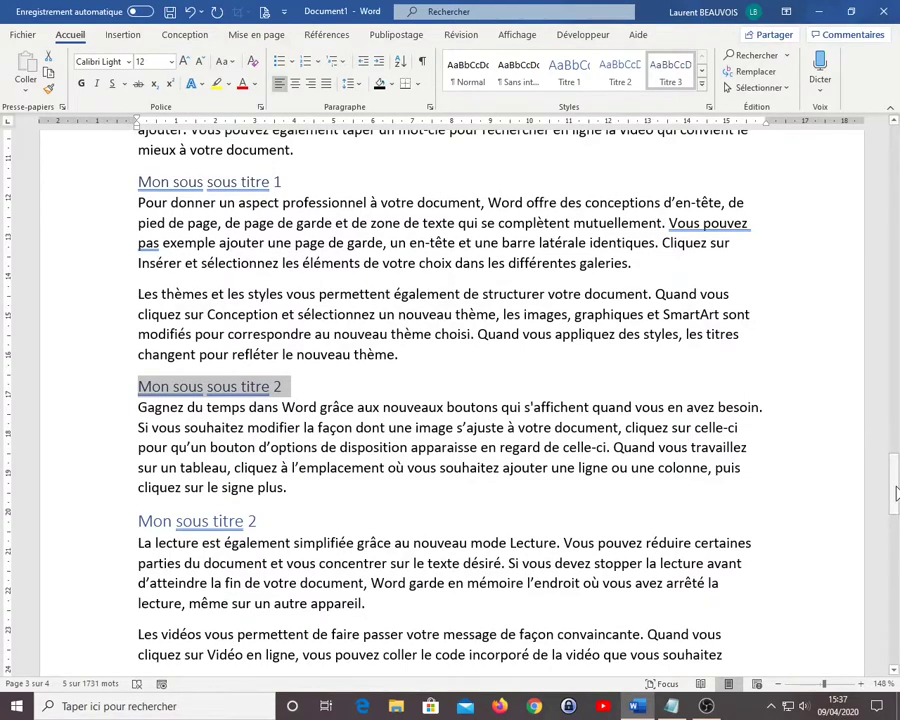
drag(888, 480, 890, 160)
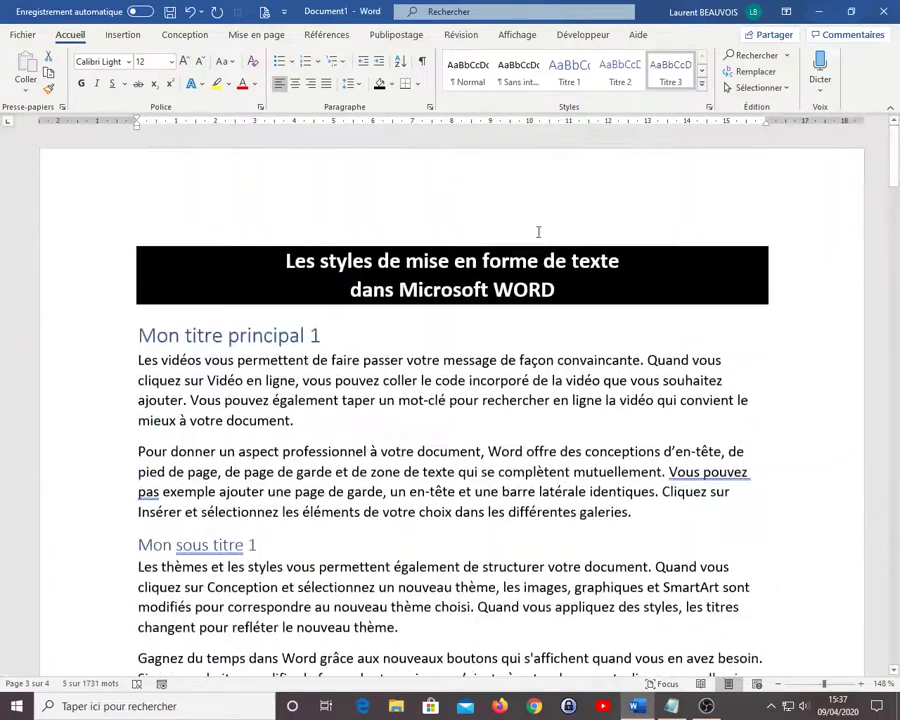
click(205, 337)
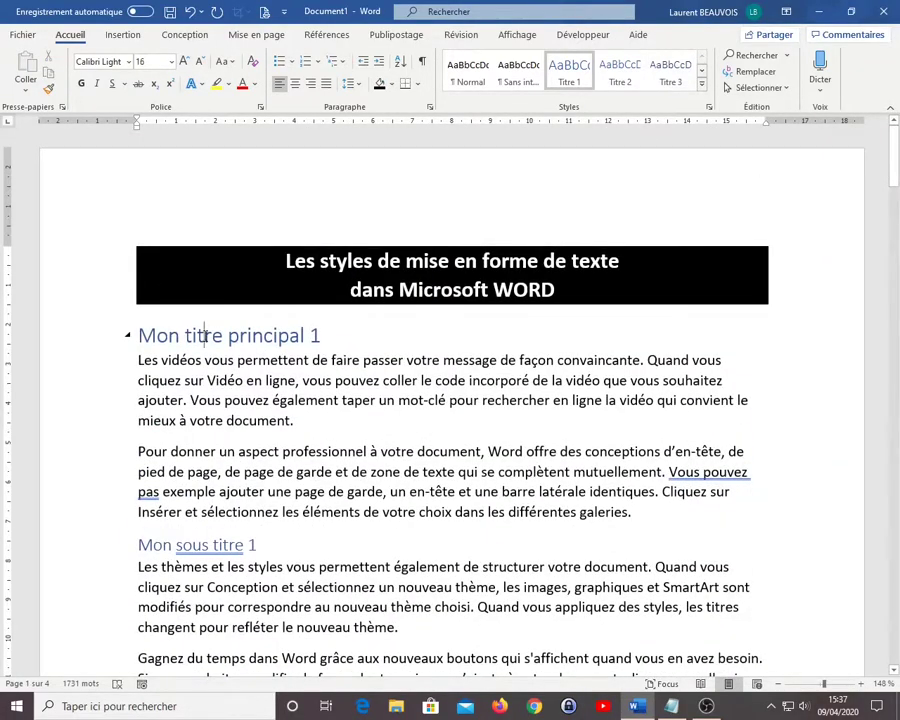
right_click(562, 69)
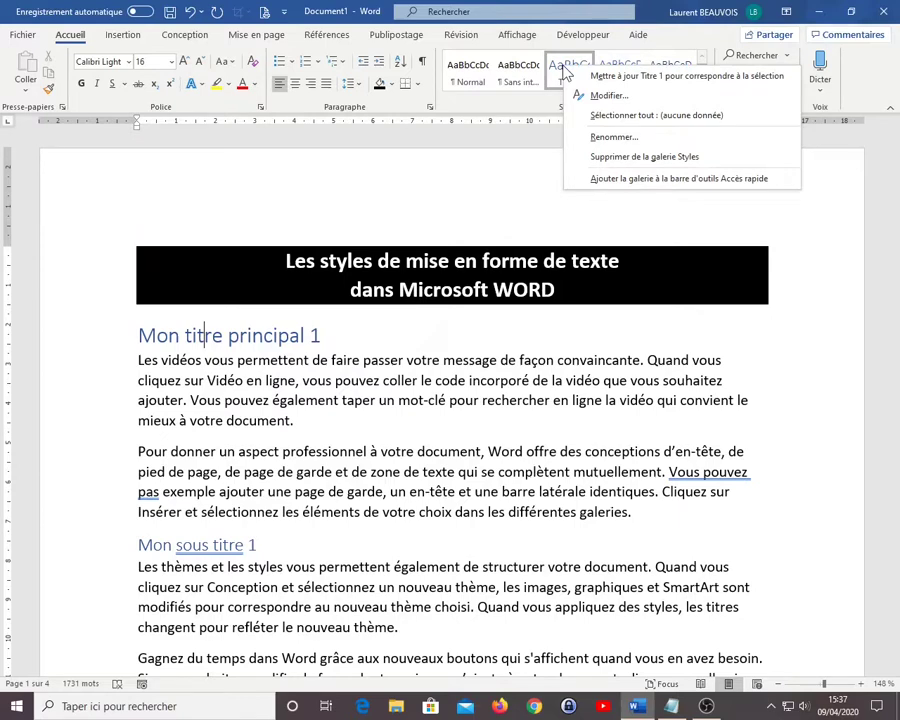
click(581, 94)
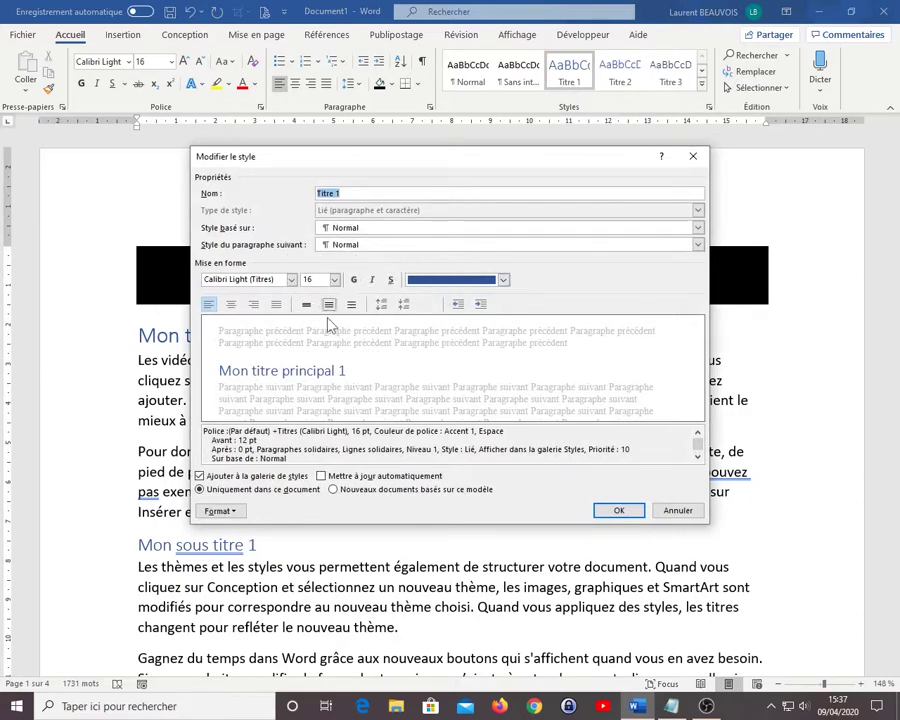
click(224, 512)
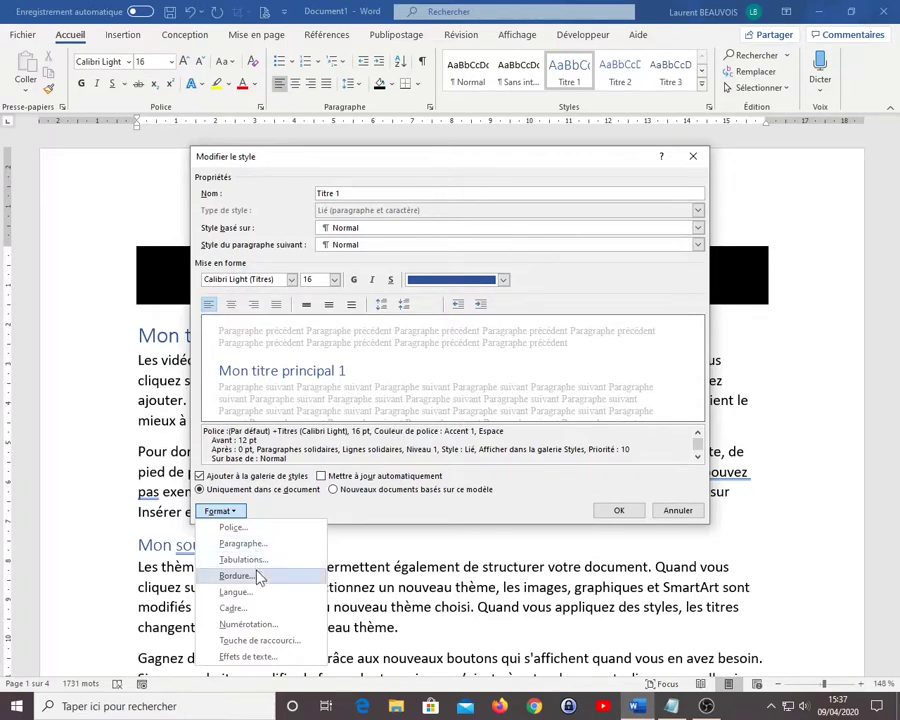
key(Escape)
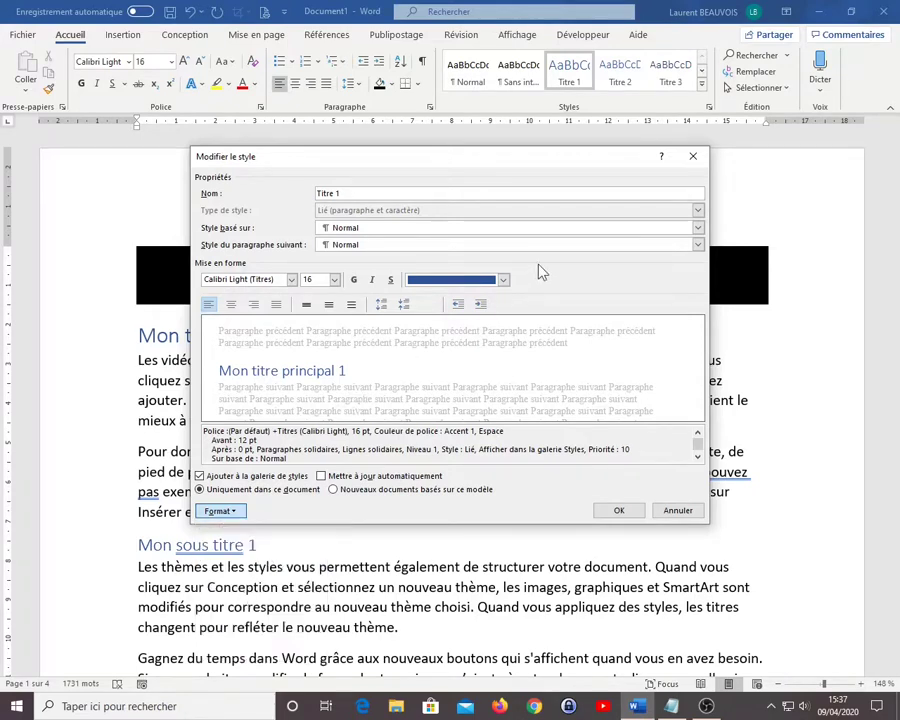
click(503, 280)
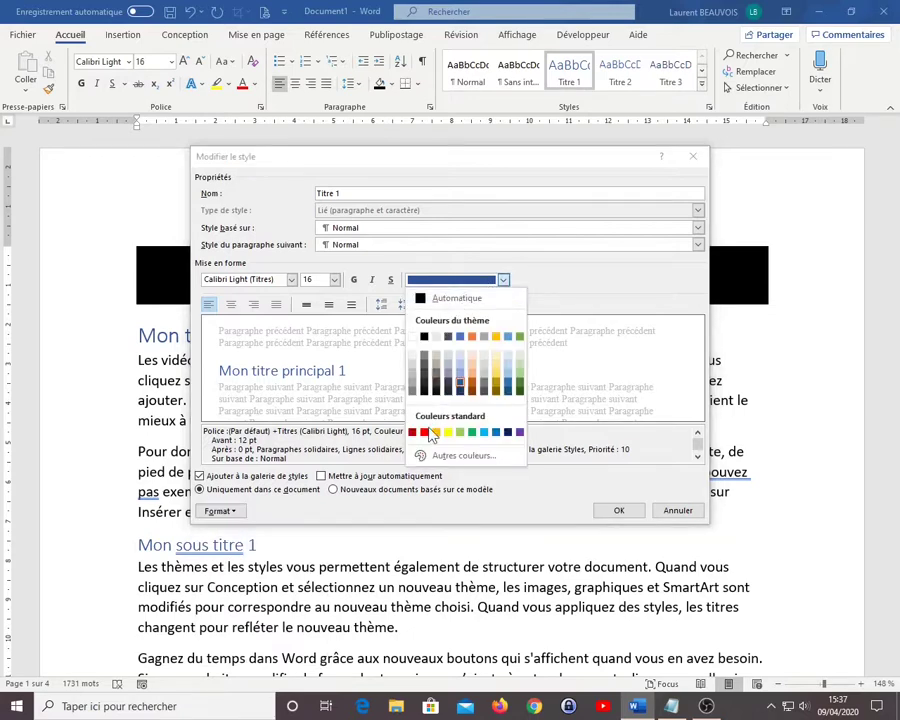
click(425, 433)
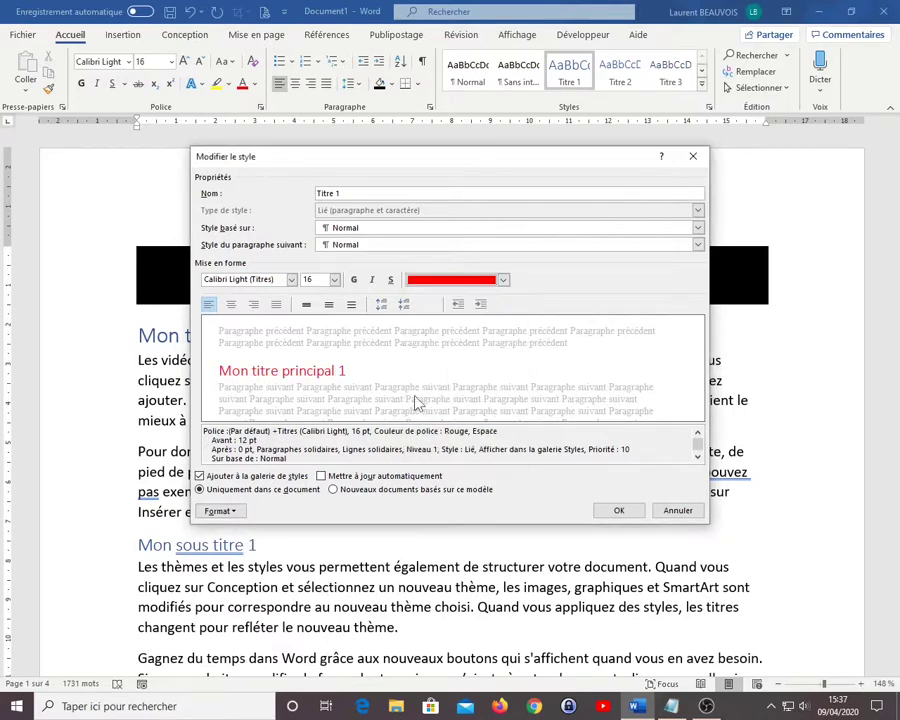
- Make the Titre 1 style bold at 20 pt and apply the style changes
click(353, 280)
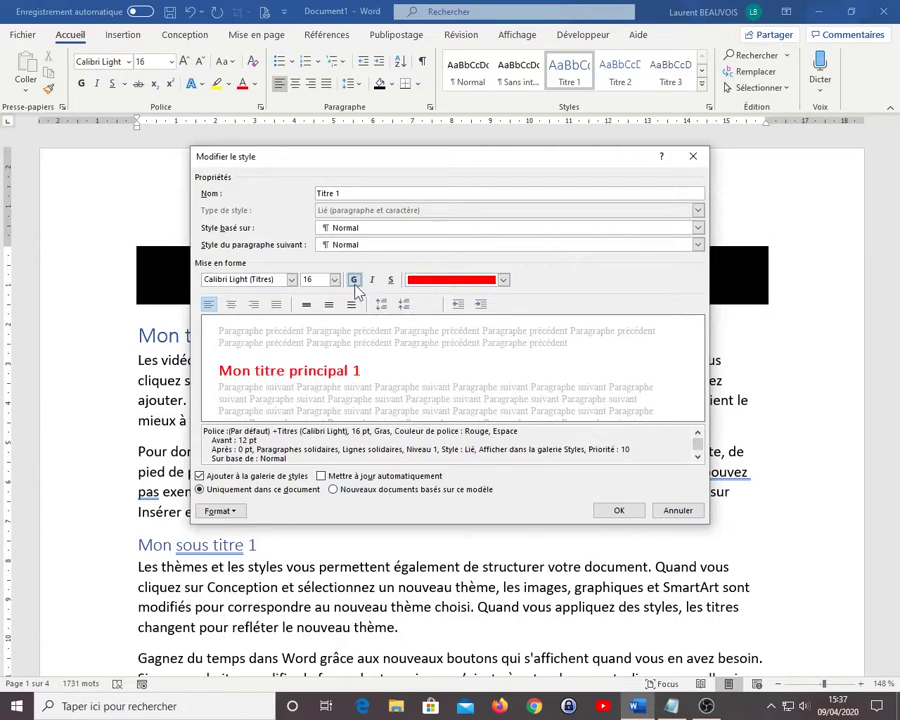
click(335, 280)
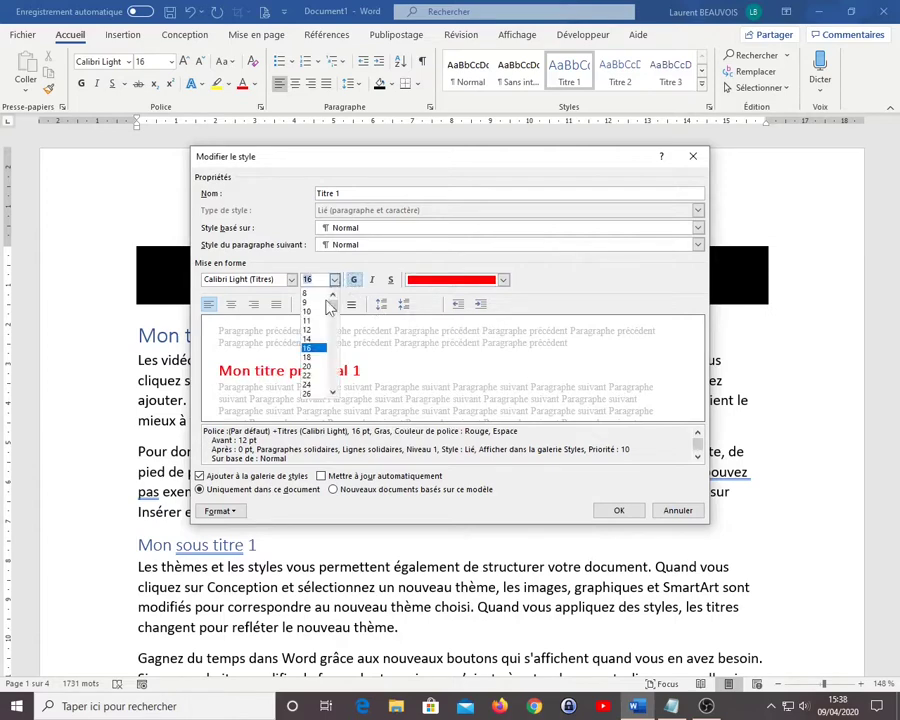
click(331, 360)
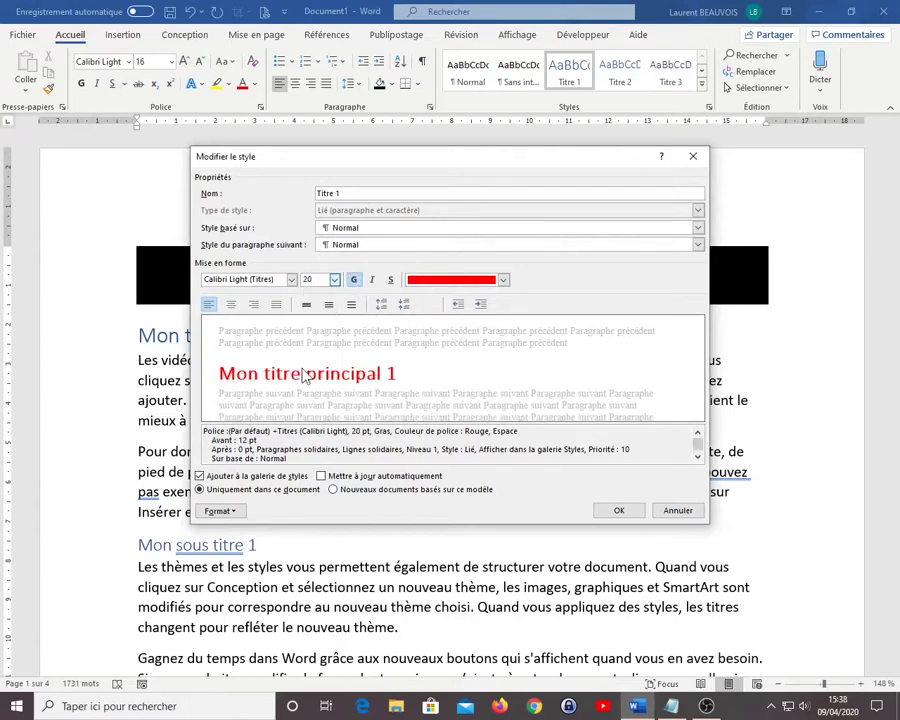
click(624, 514)
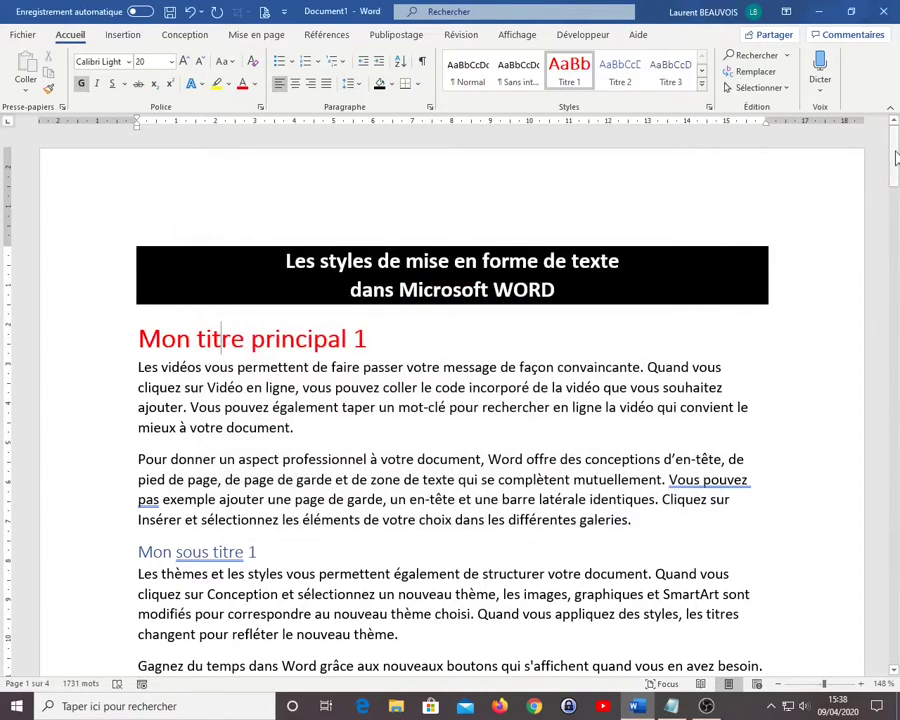
- Modify the Titre 2 style used by "Mon sous titre 1" to a dark red, bold, 14 pt font
drag(897, 156, 897, 166)
drag(897, 197, 896, 434)
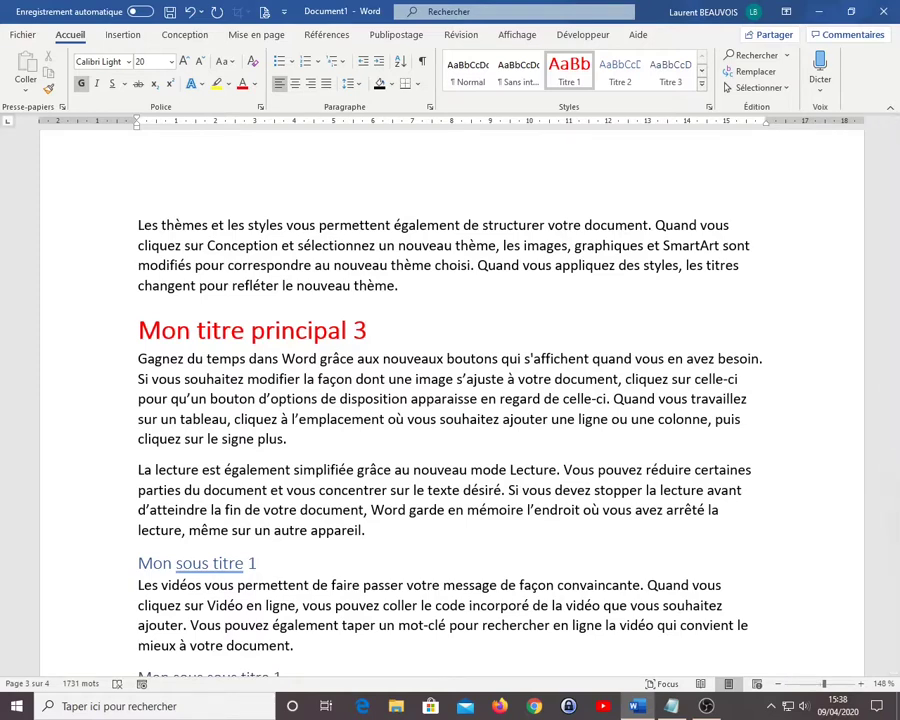
drag(895, 425, 895, 160)
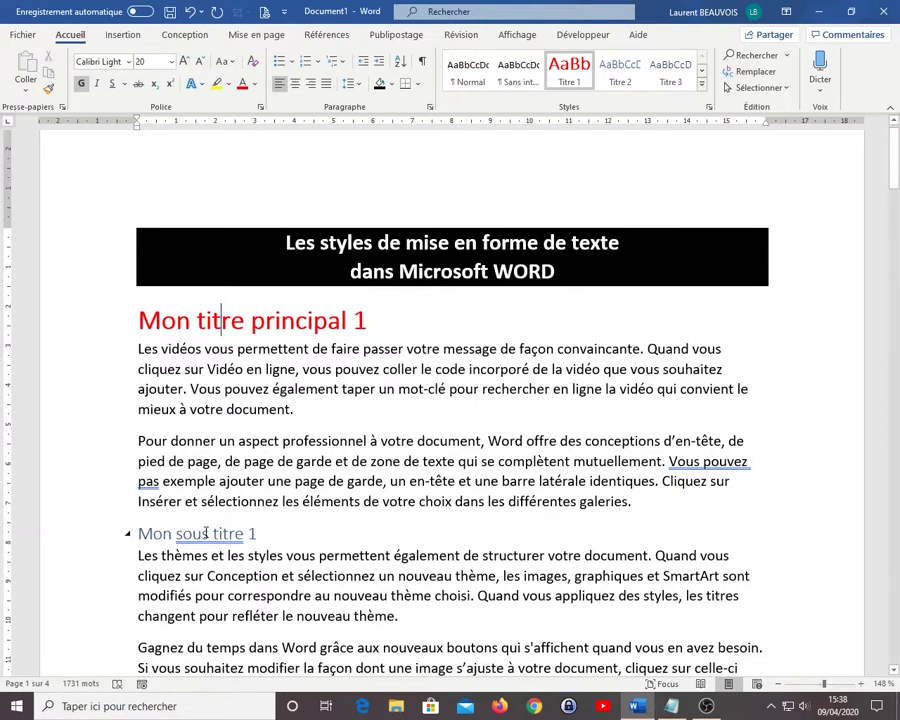
click(205, 533)
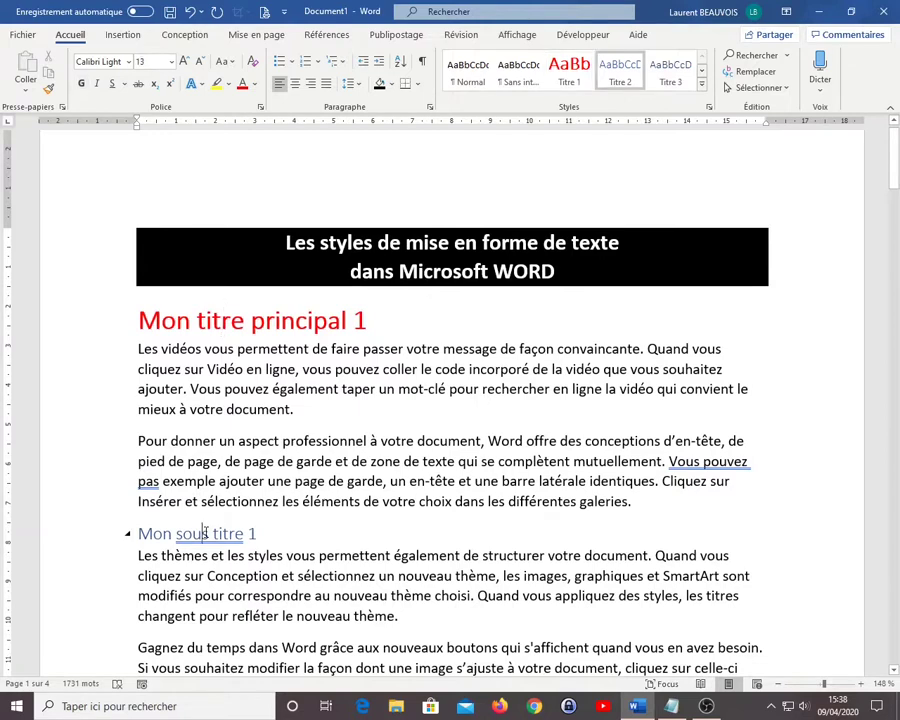
right_click(621, 68)
click(661, 97)
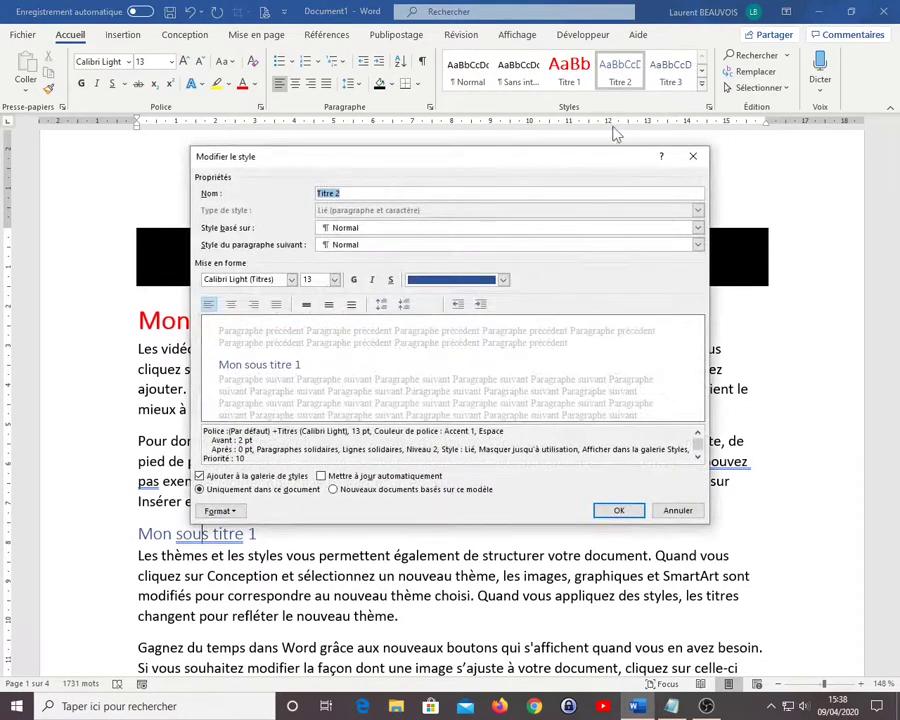
click(445, 283)
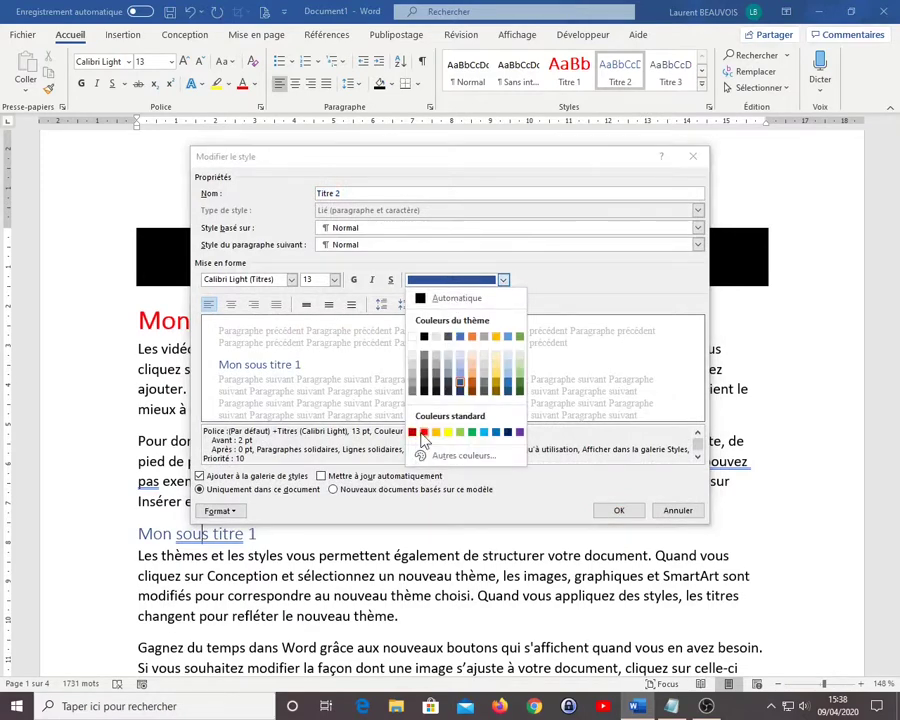
click(413, 433)
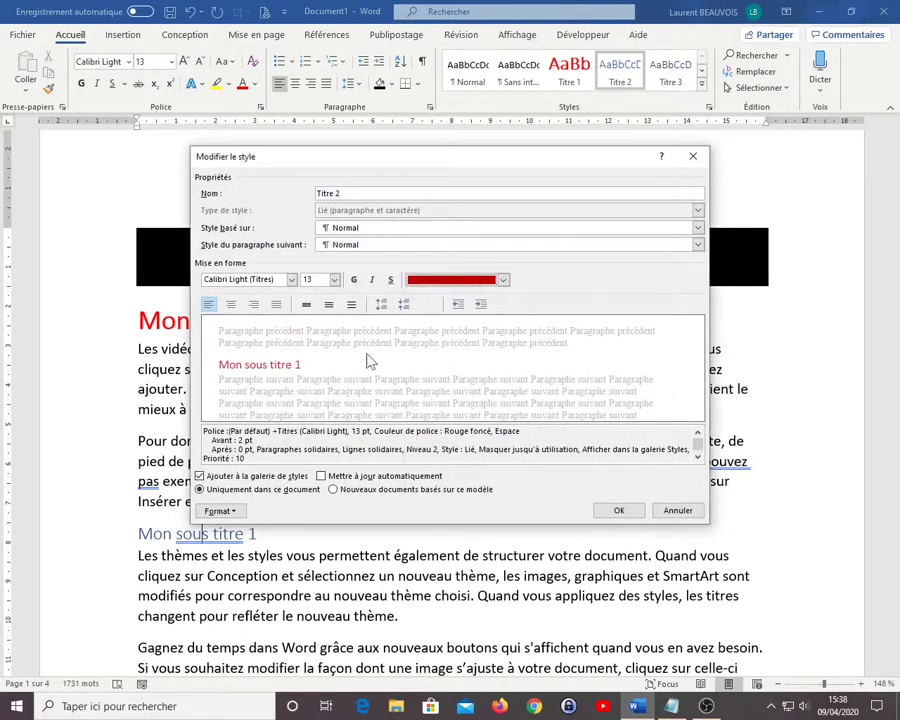
click(355, 280)
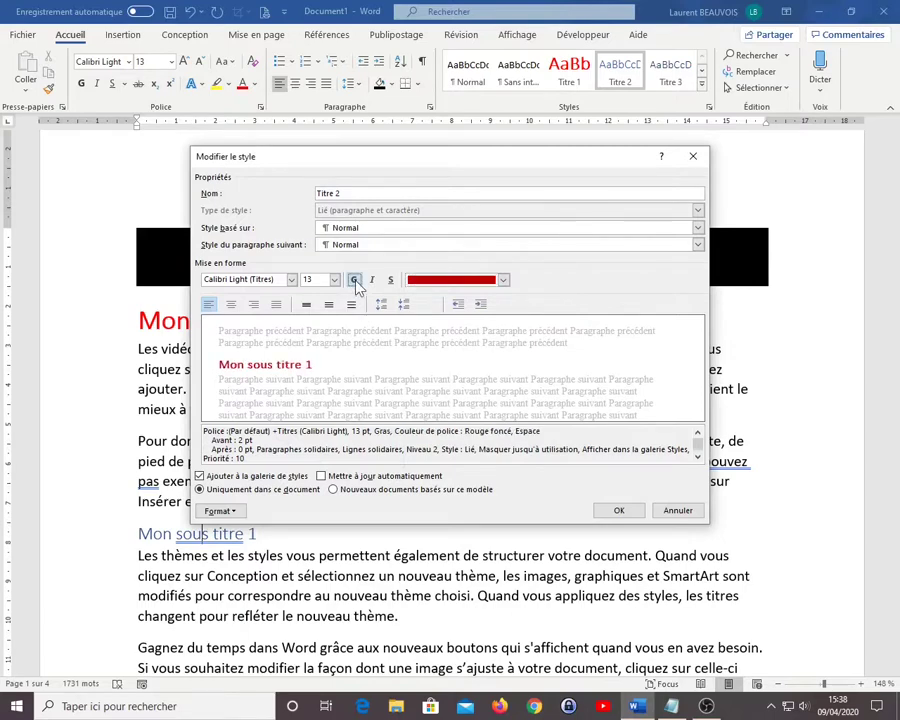
click(335, 279)
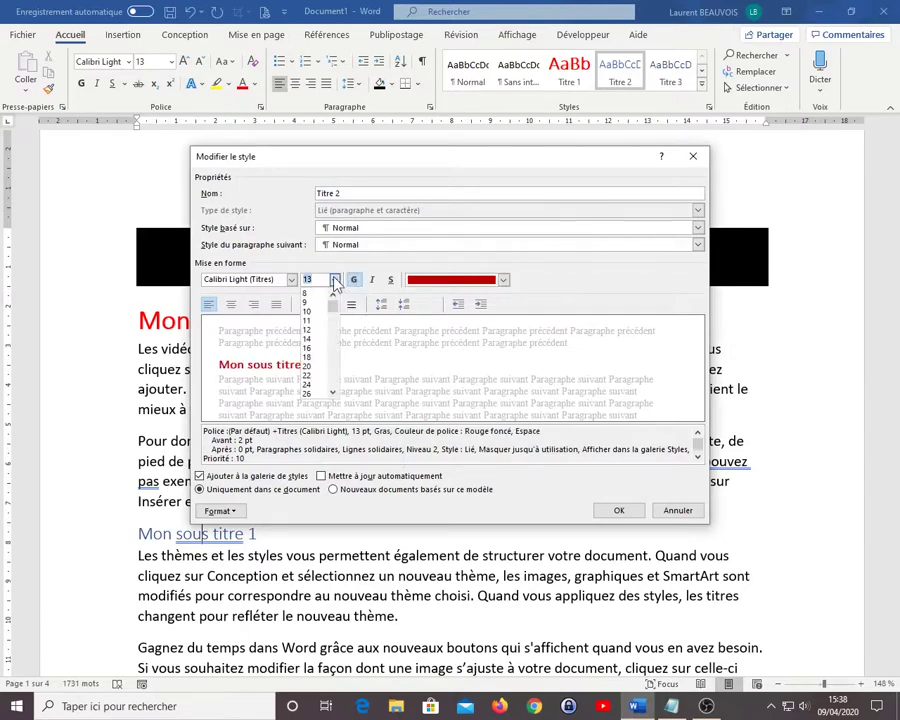
click(314, 341)
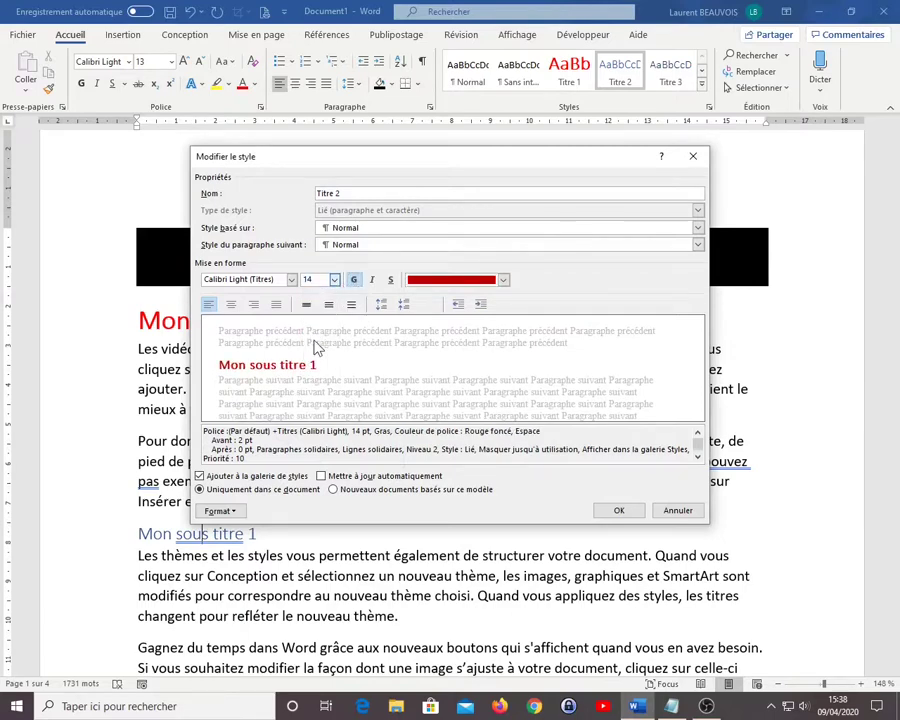
- Increase the Titre 2 style's left indent to 1,25 cm and apply the style changes
click(481, 305)
click(481, 305)
click(481, 305)
click(481, 305)
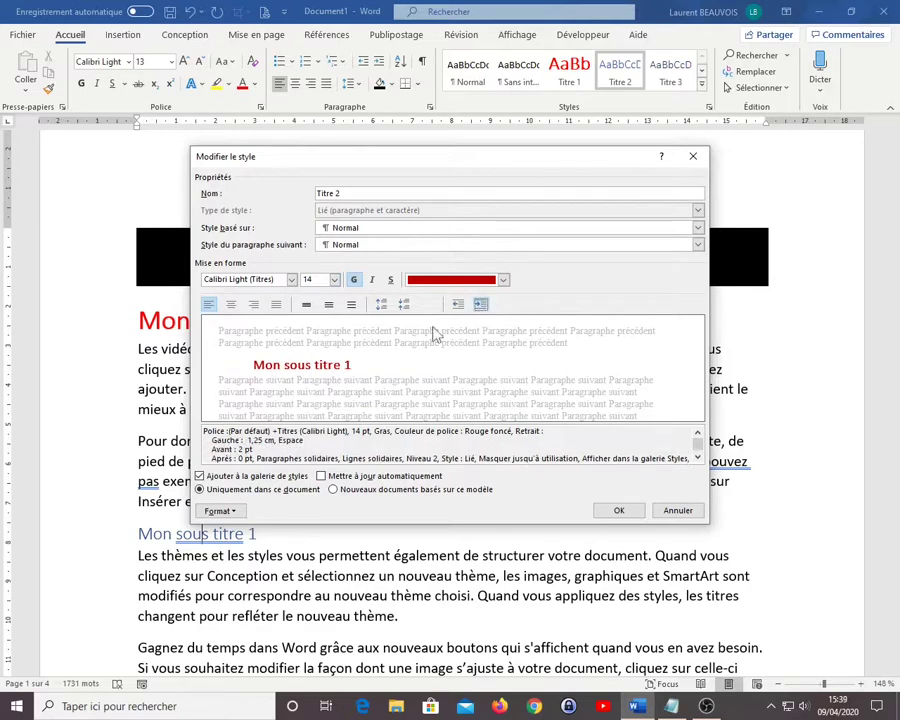
click(222, 511)
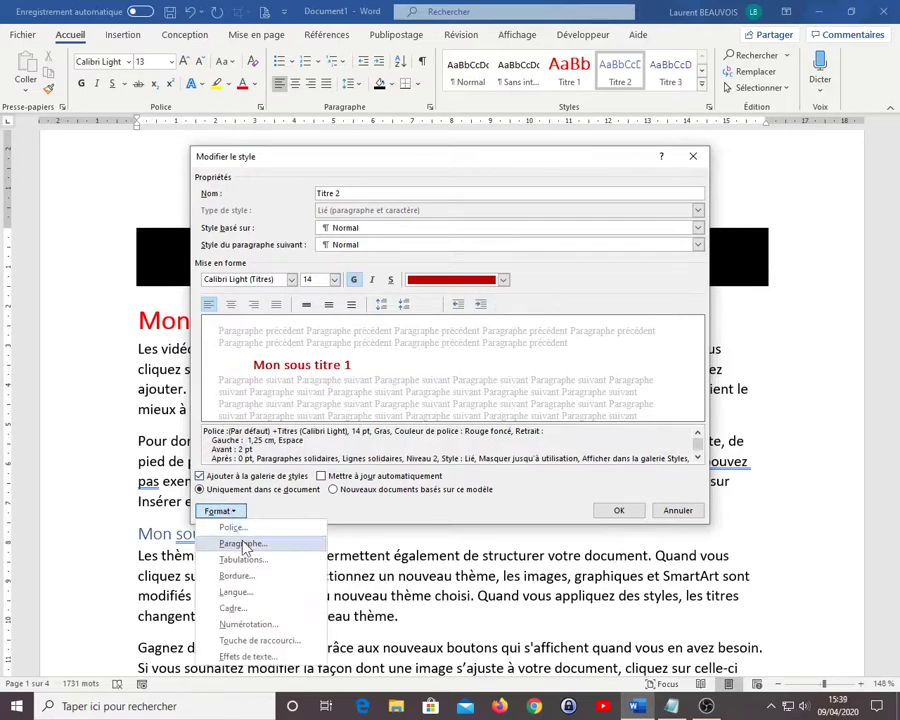
click(531, 497)
click(617, 510)
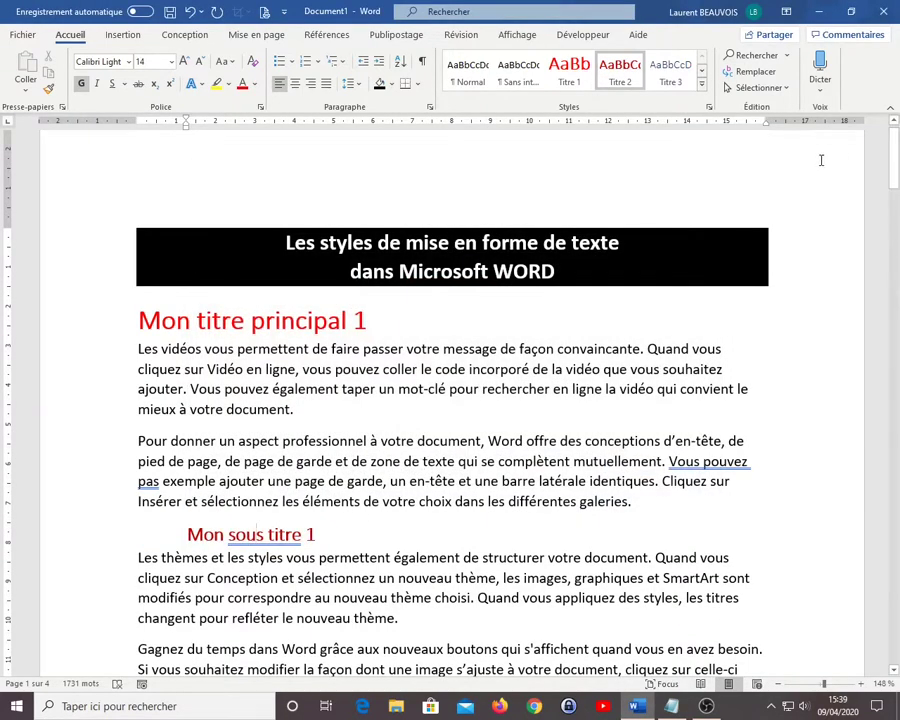
- Modify the Titre 3 style used by "Mon sous sous titre 1" to give it the standard dark blue font colour
drag(893, 150, 896, 205)
click(282, 338)
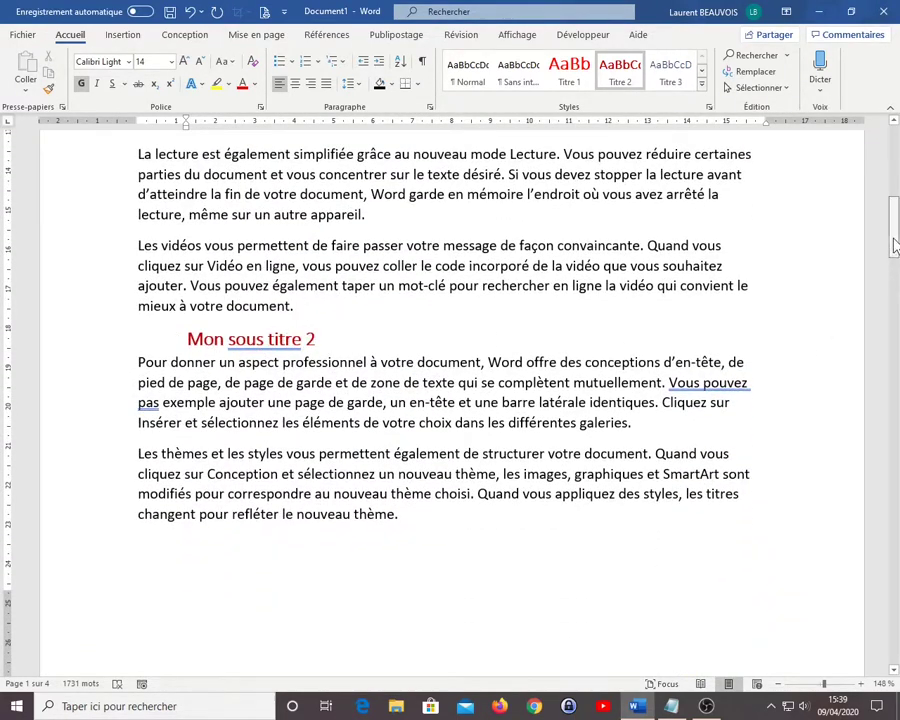
drag(895, 210, 895, 426)
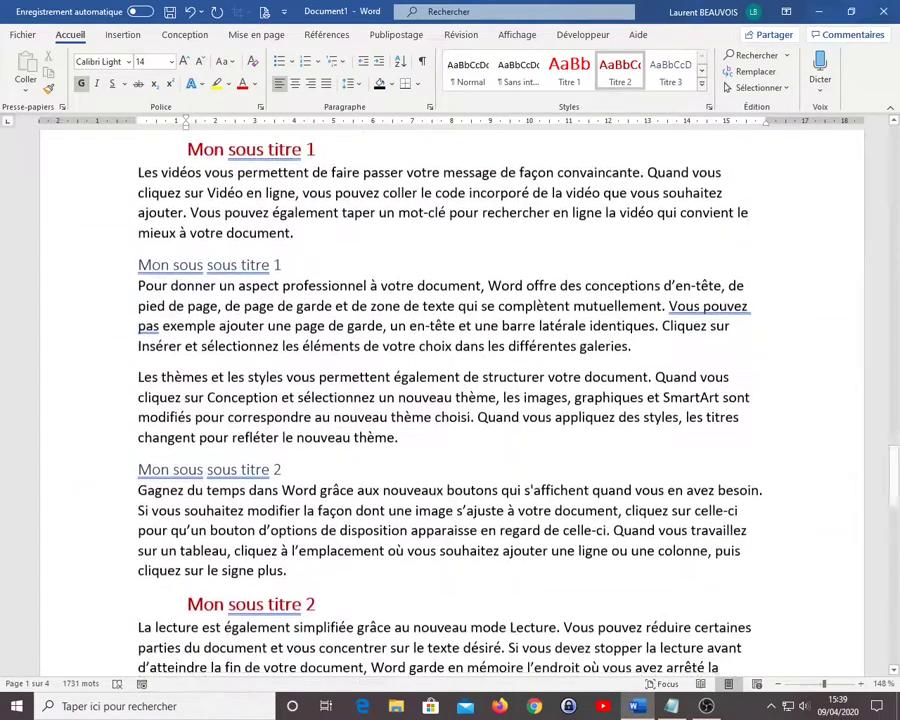
click(204, 260)
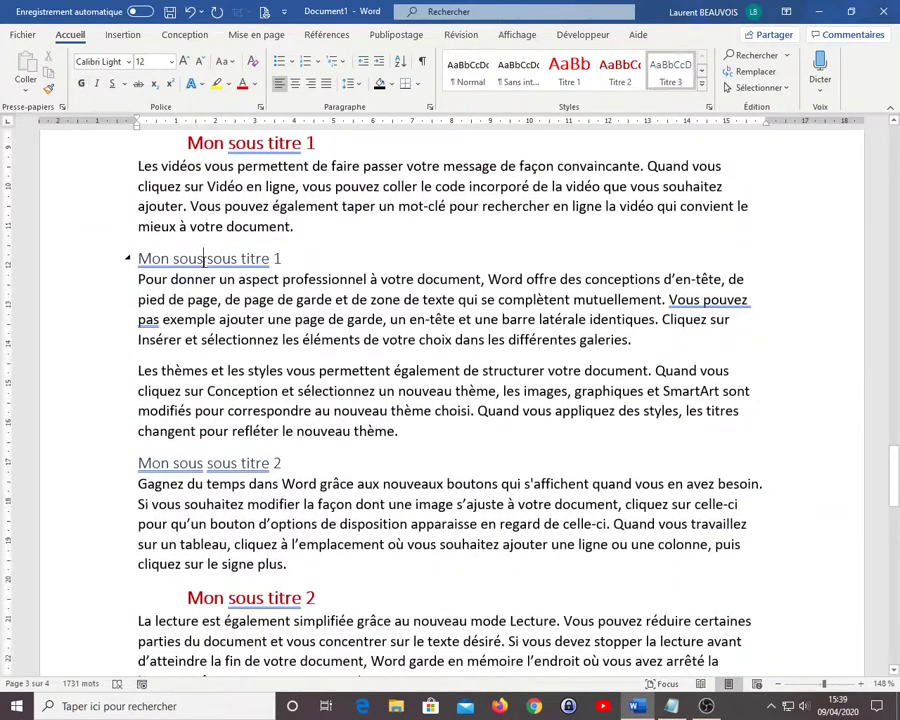
right_click(681, 70)
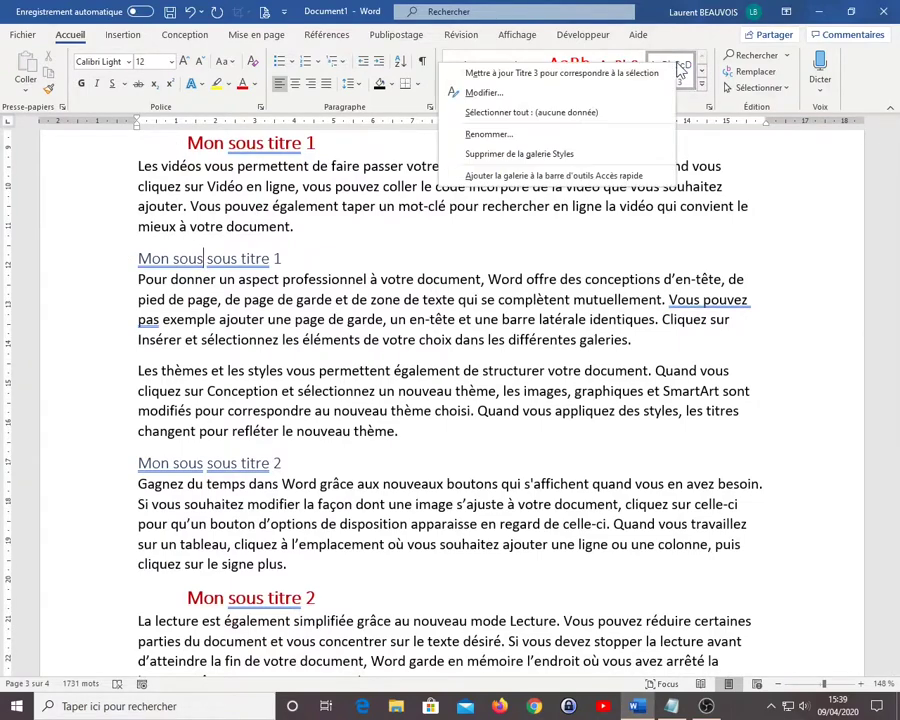
click(610, 92)
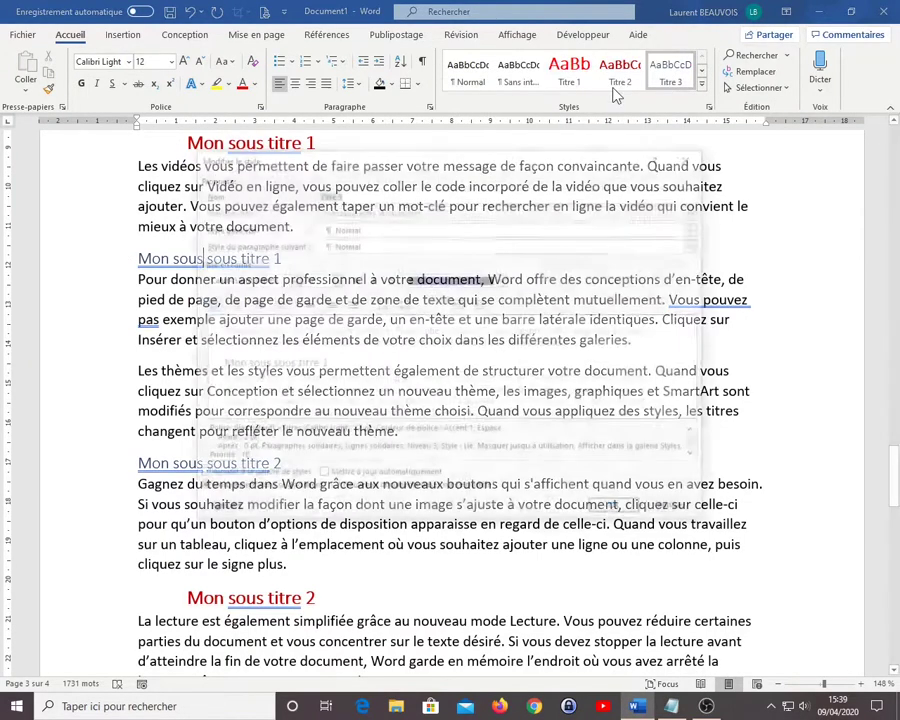
click(503, 279)
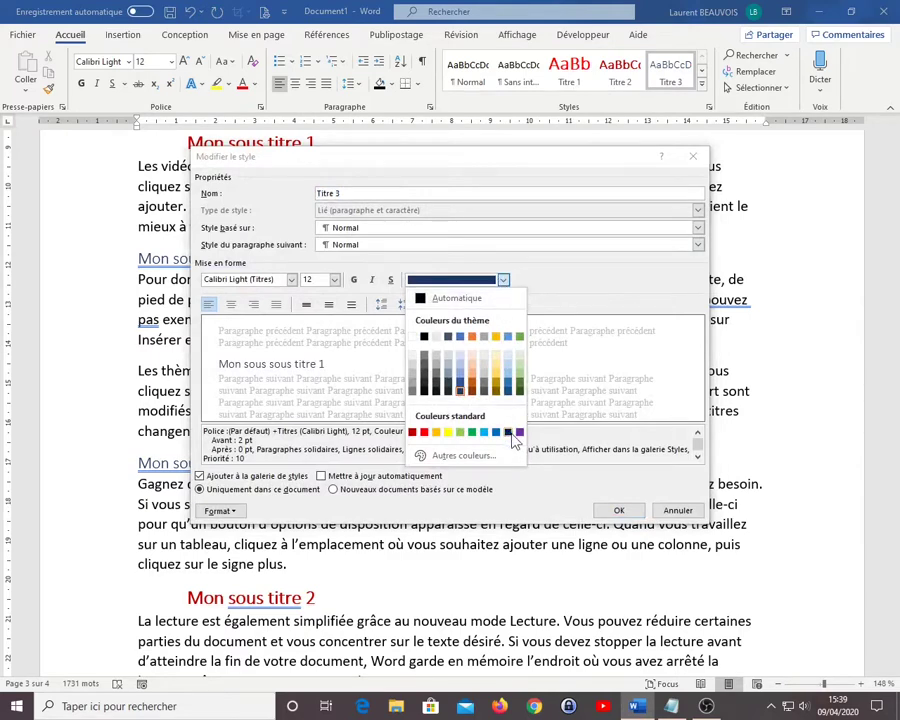
click(509, 433)
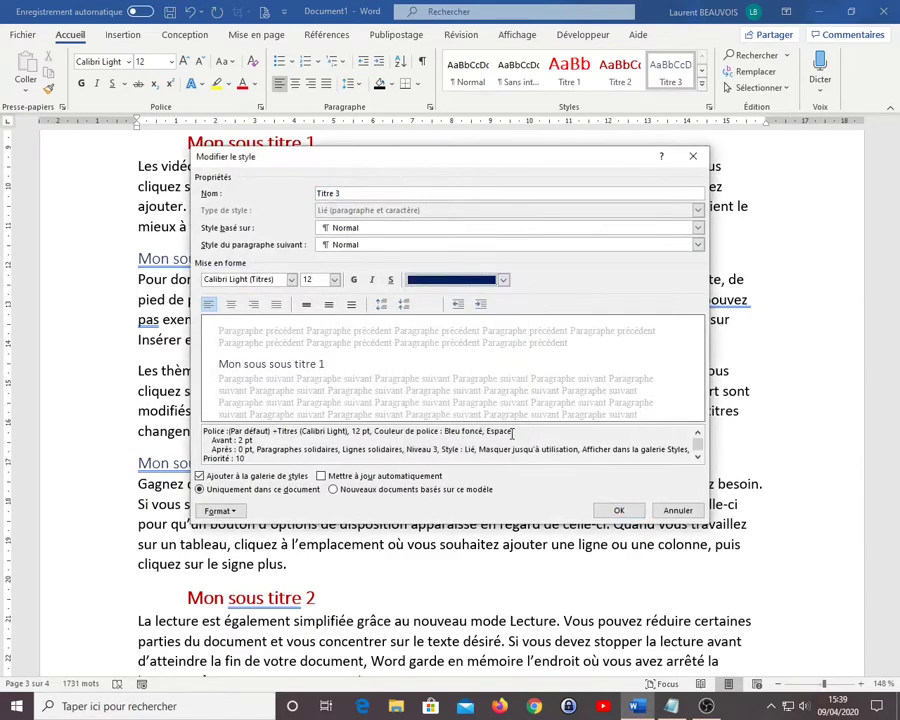
- Set the Titre 3 style's left indent to 2,5 cm, underline its text and apply the style changes
click(480, 304)
click(480, 304)
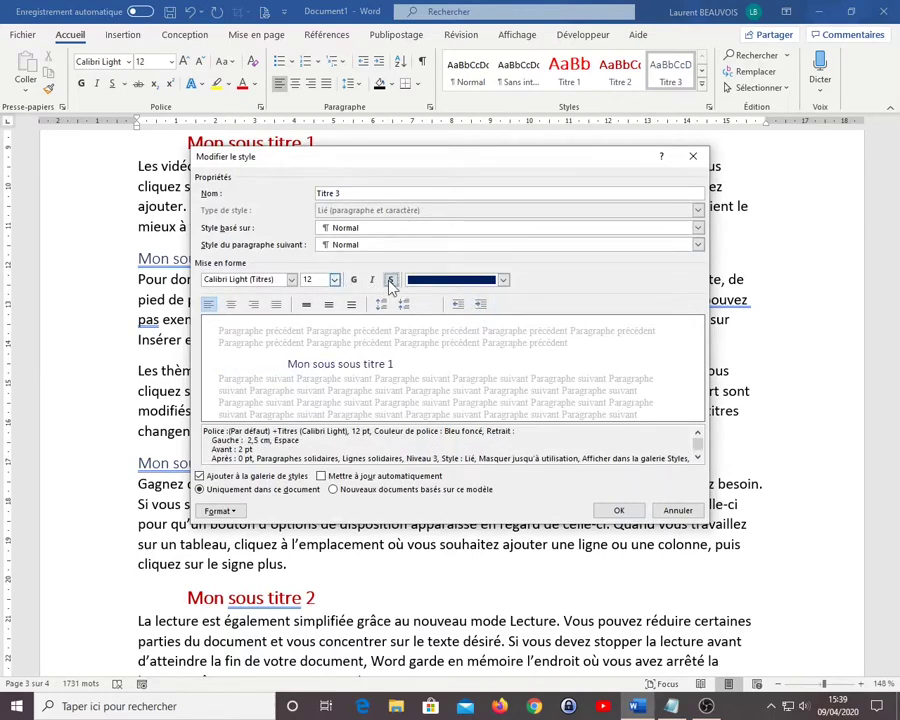
click(391, 281)
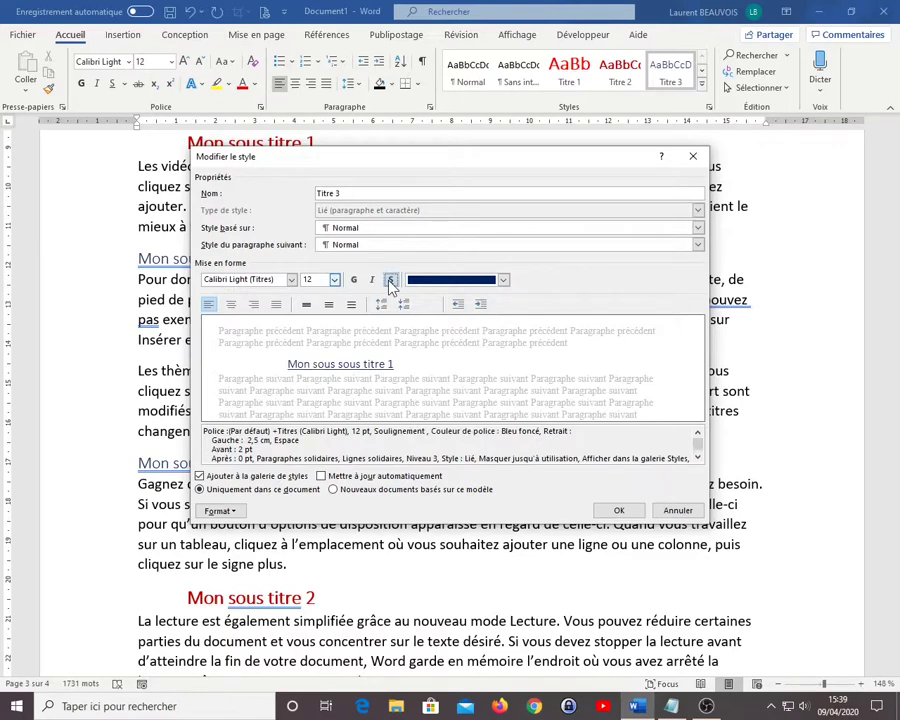
click(619, 511)
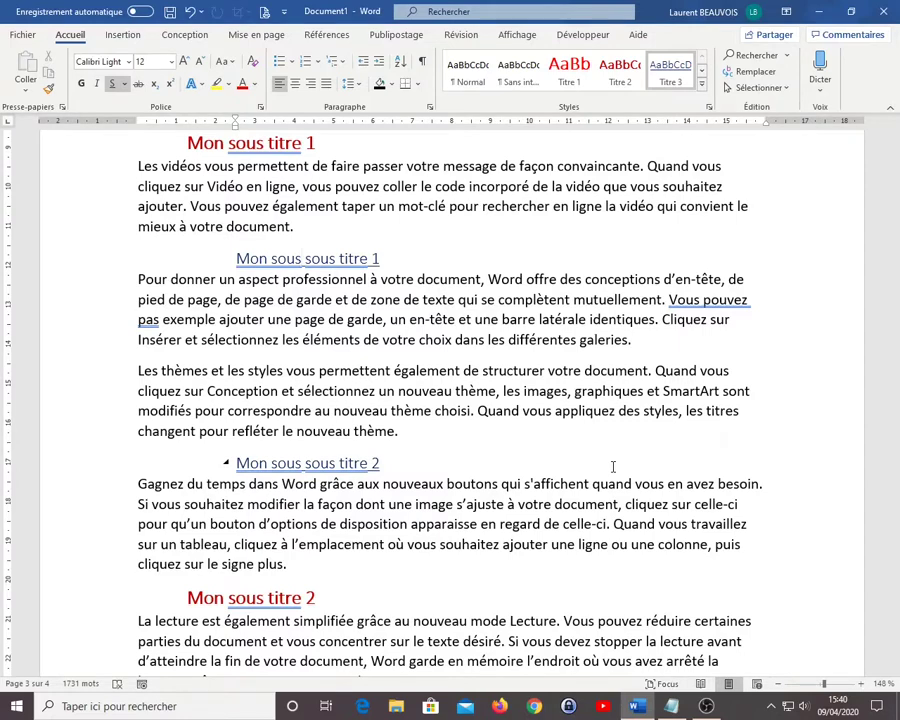
- Review the whole document with several pages displayed side by side, and return to a single-page view zoomed in on page 1
click(532, 38)
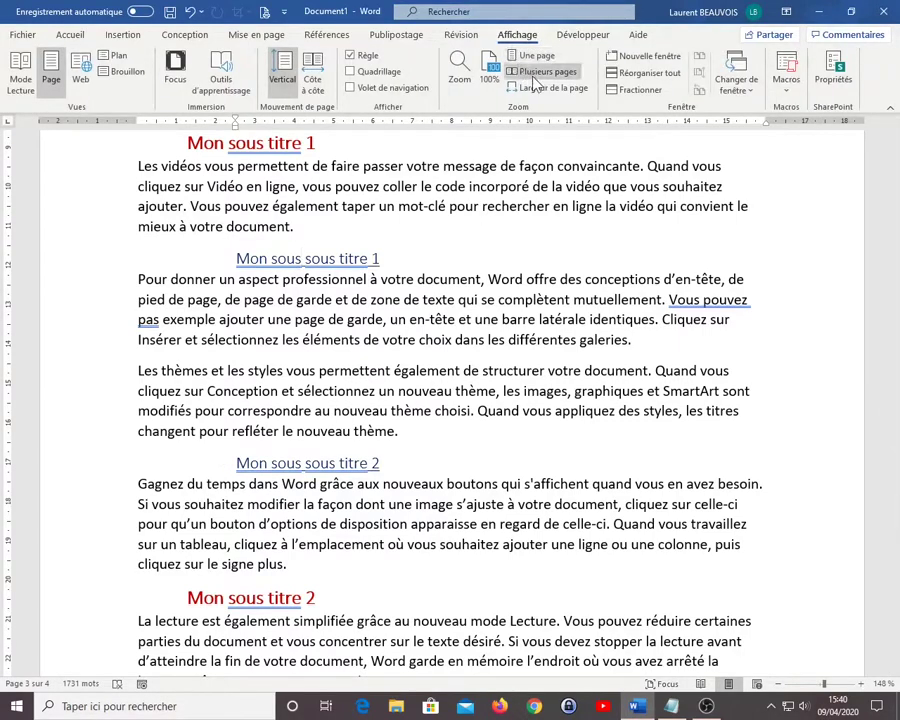
click(540, 72)
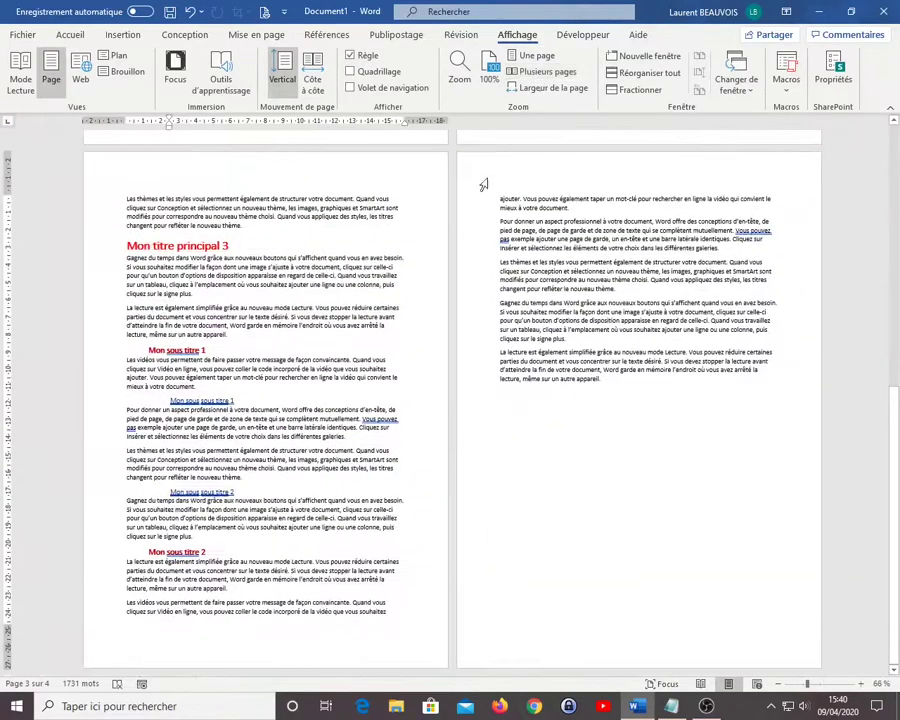
scroll(872, 355, up, 10)
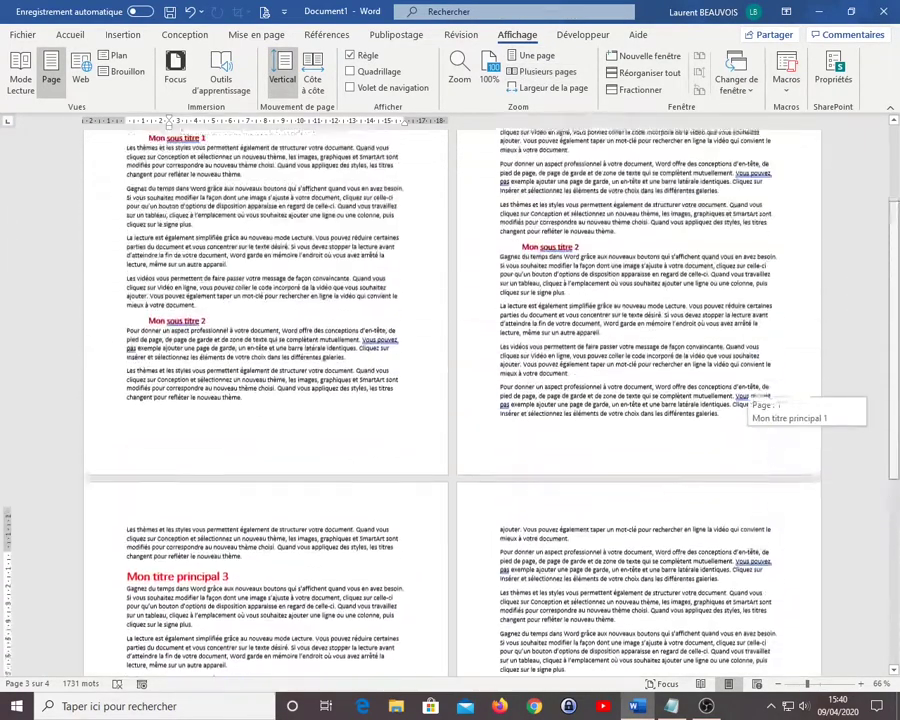
scroll(872, 355, up, 2)
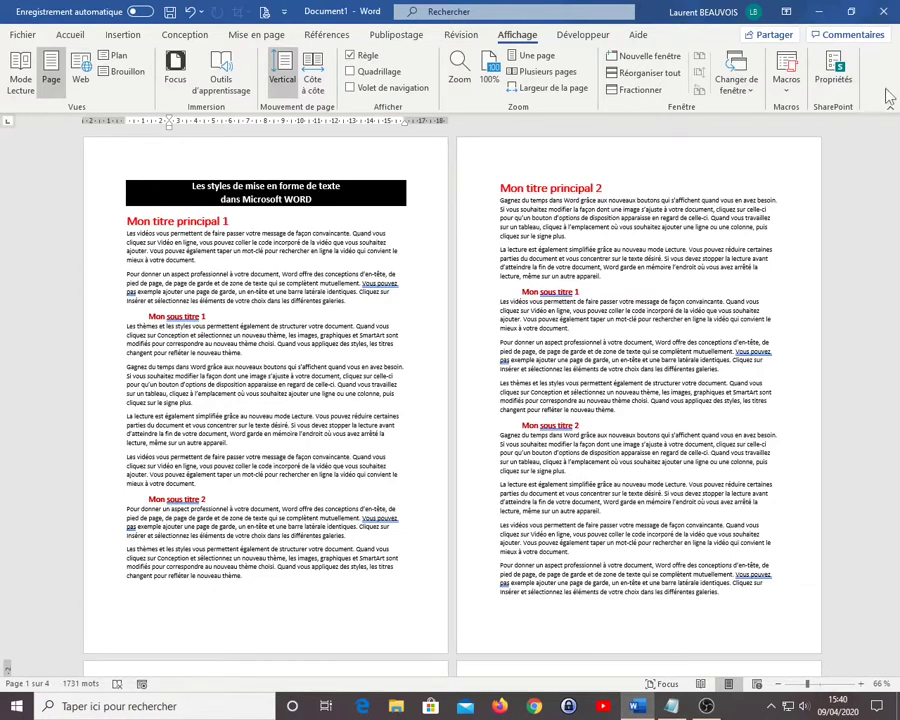
click(530, 56)
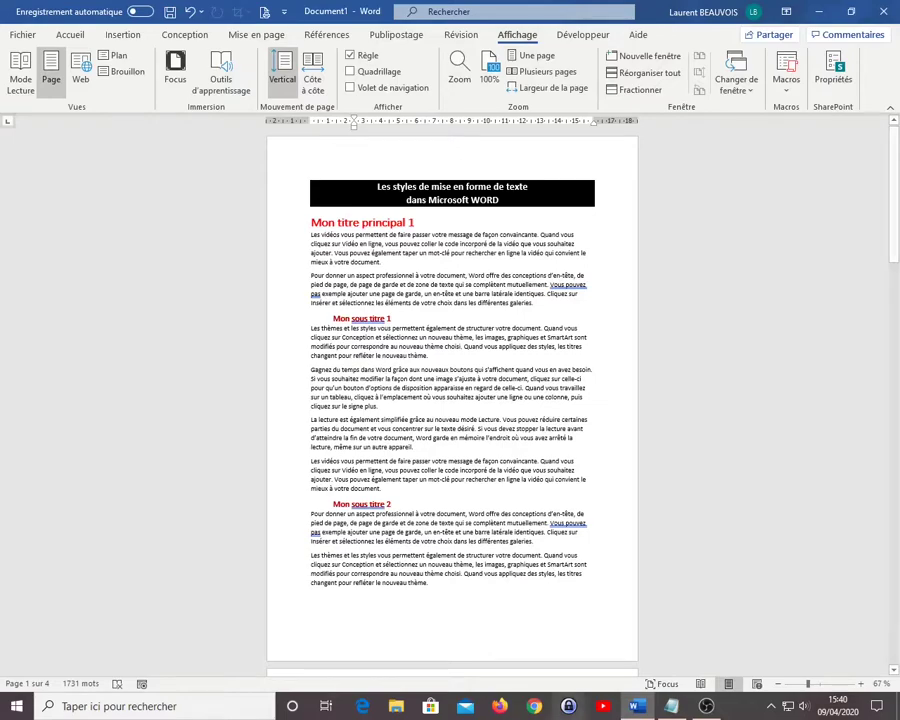
click(826, 685)
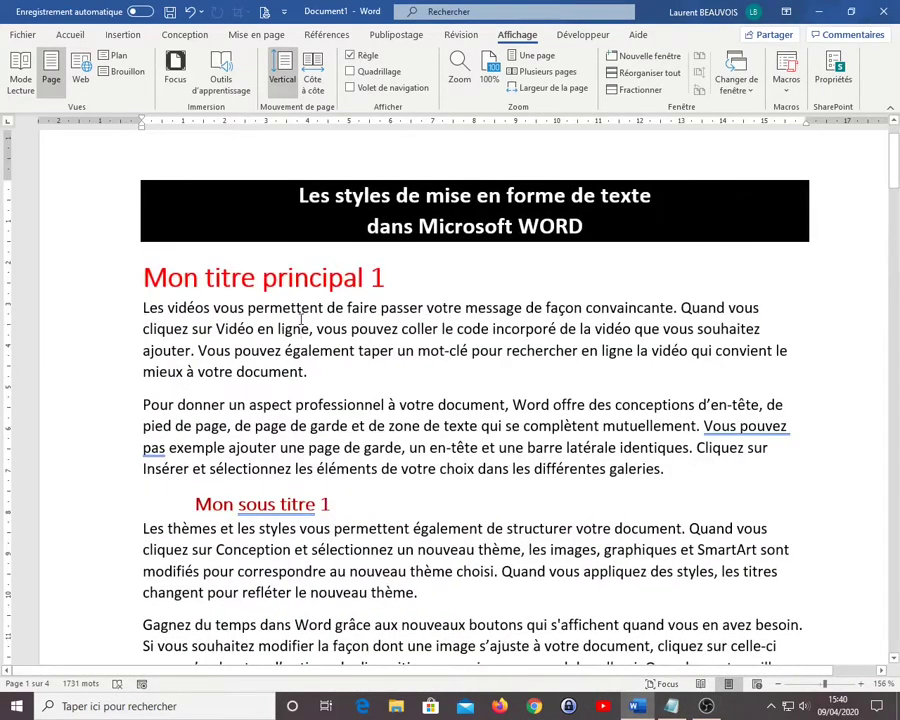
- Try a dark green theme font colour on the Normal style, and undo the change
click(77, 36)
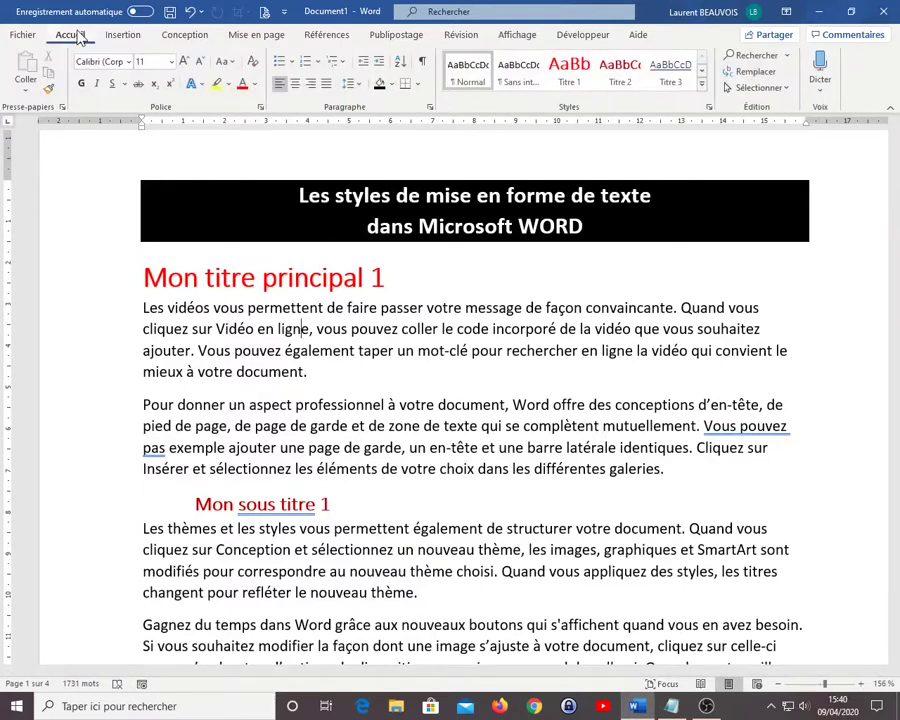
click(477, 85)
right_click(477, 85)
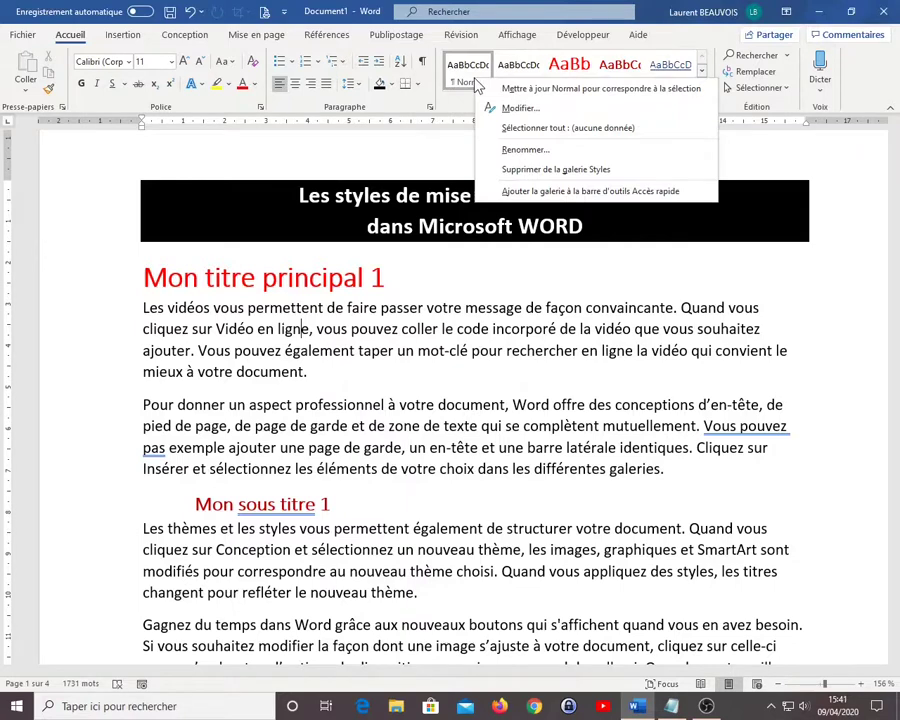
click(515, 110)
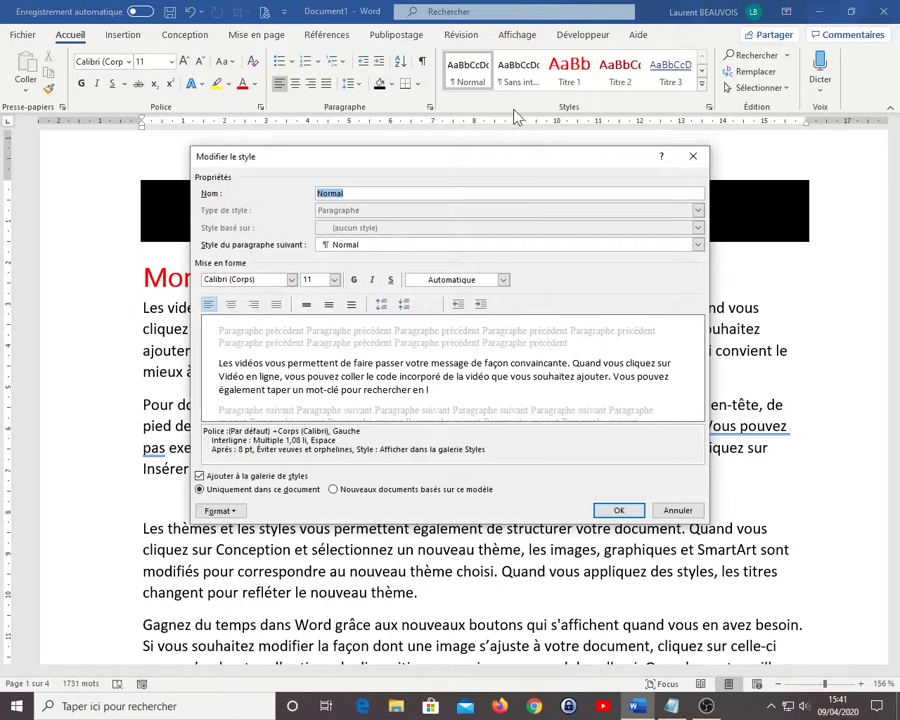
click(455, 283)
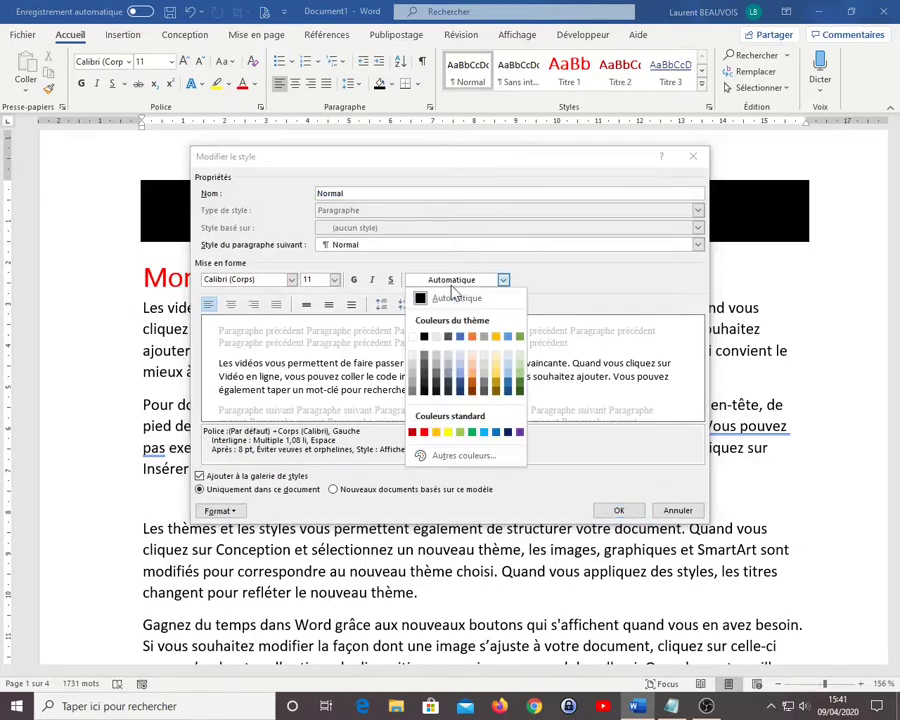
click(519, 385)
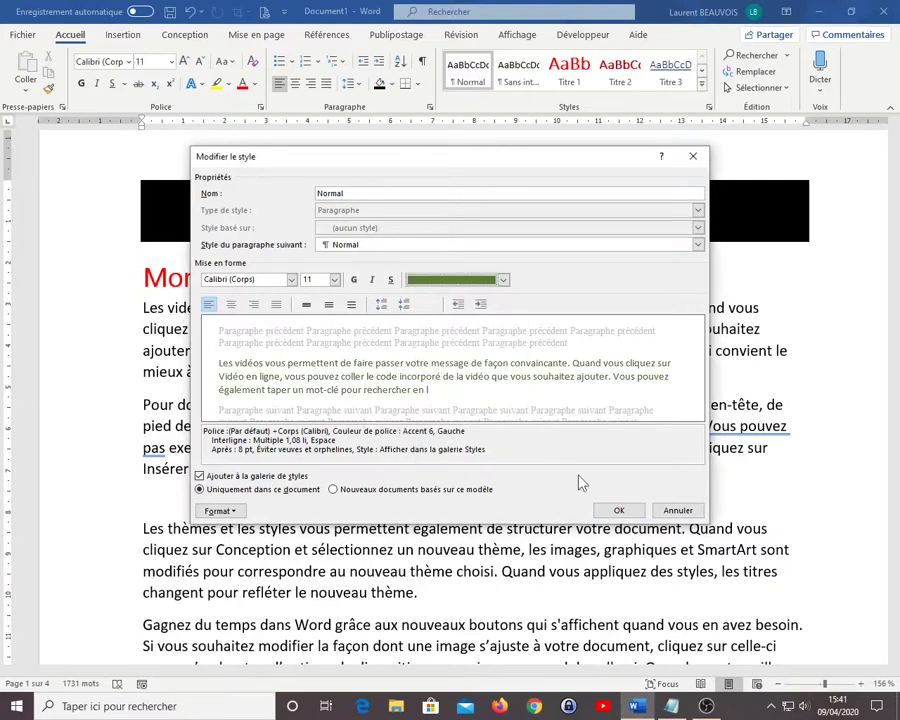
click(619, 511)
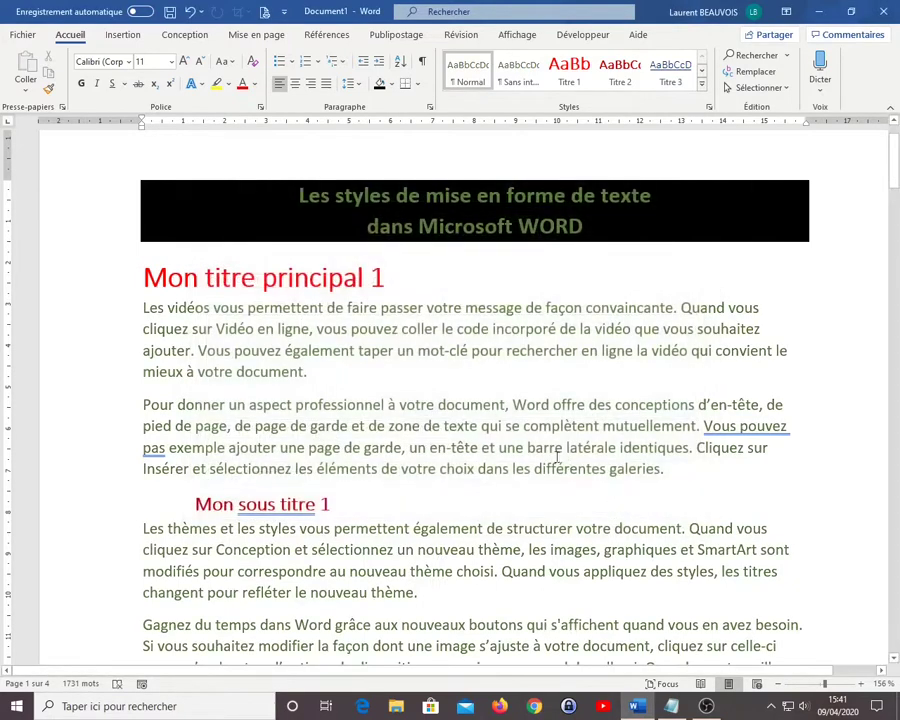
mouse_move(894, 160)
mouse_down()
mouse_move(894, 388)
mouse_move(894, 168)
mouse_up()
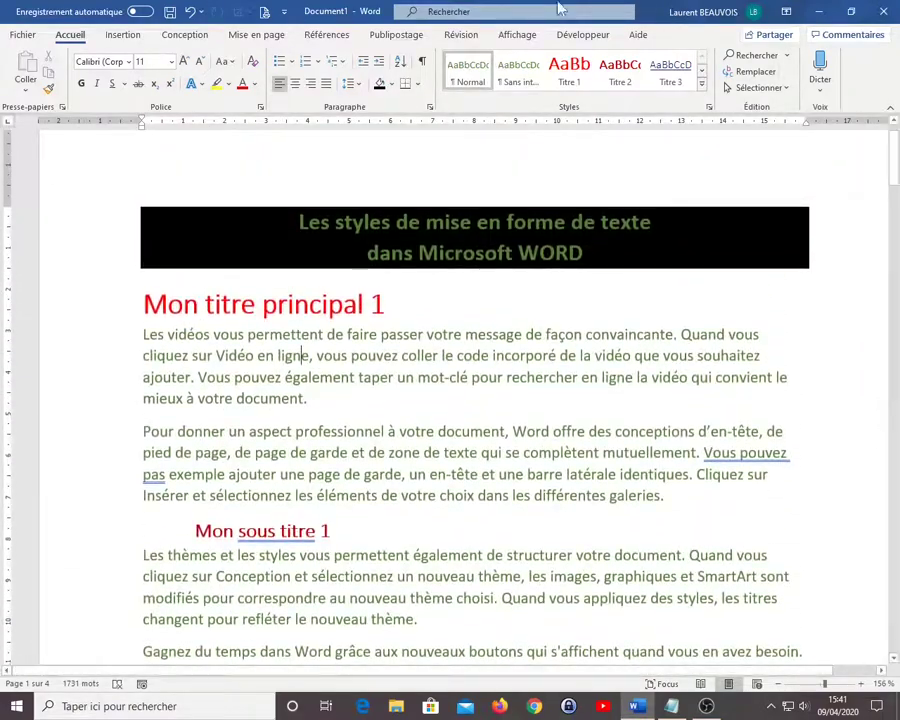
click(191, 19)
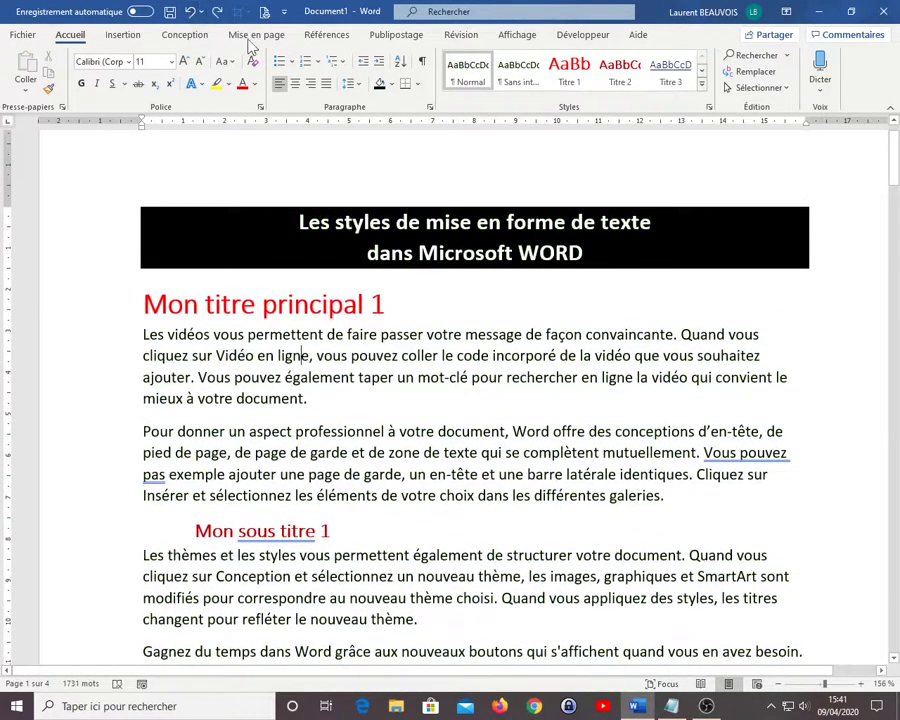
- Modify the Normal style to justified alignment and italic text, and apply the changes
right_click(479, 75)
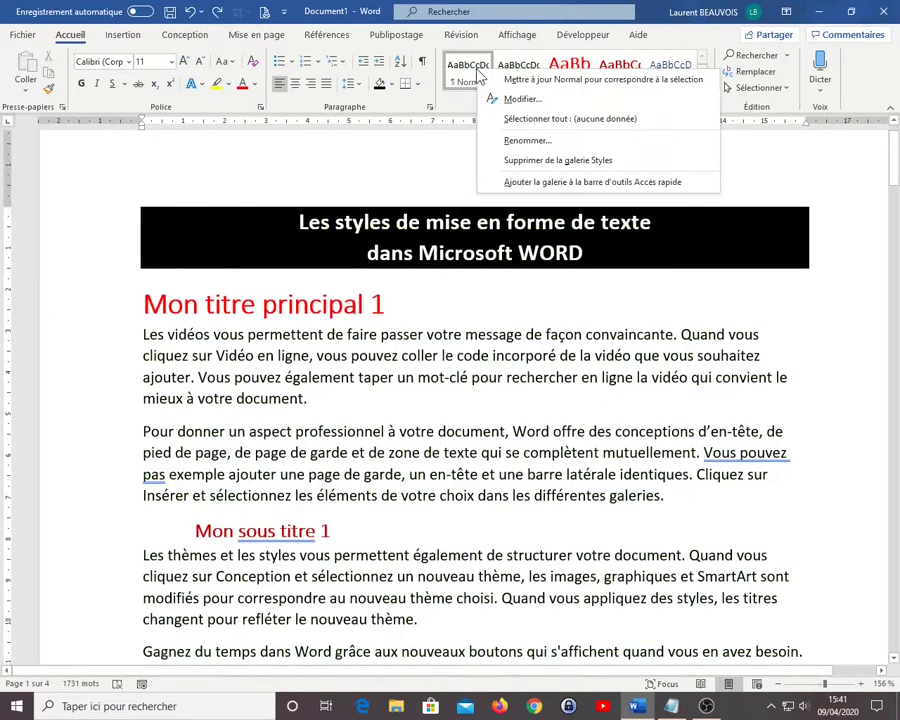
click(498, 96)
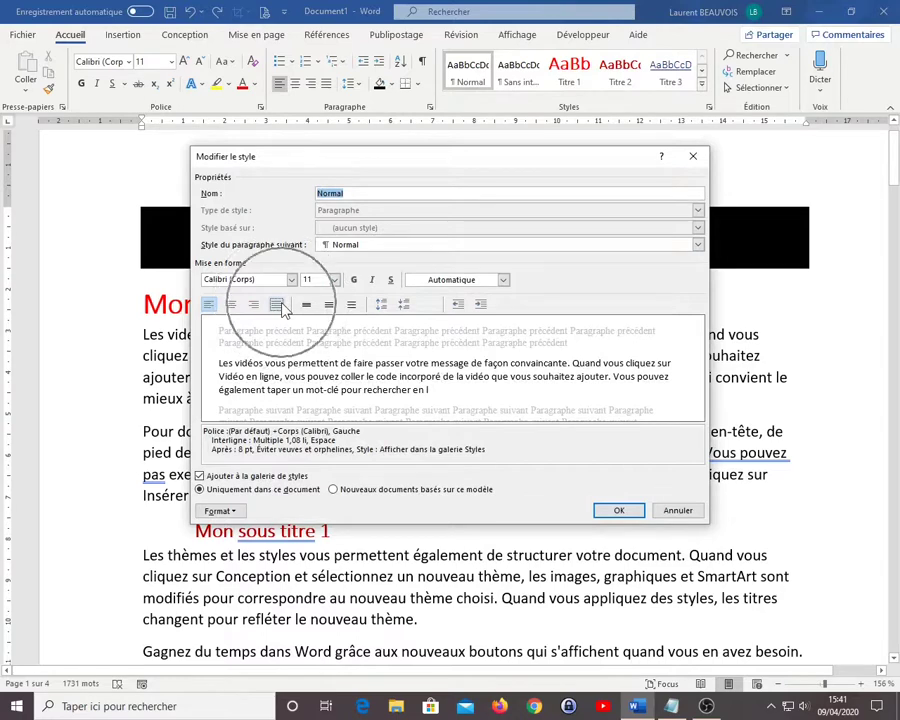
click(277, 304)
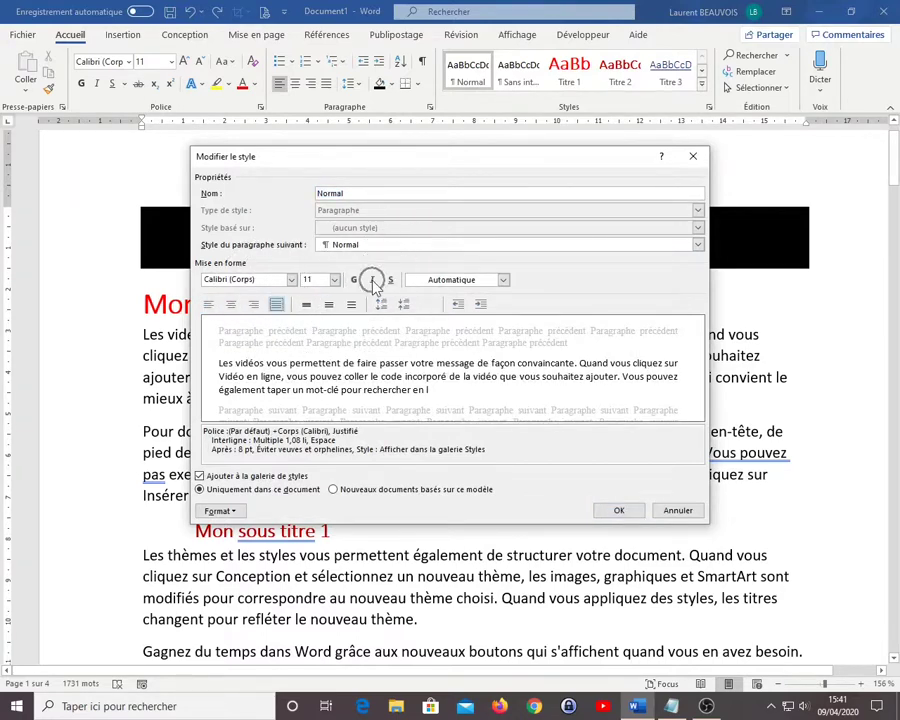
click(373, 281)
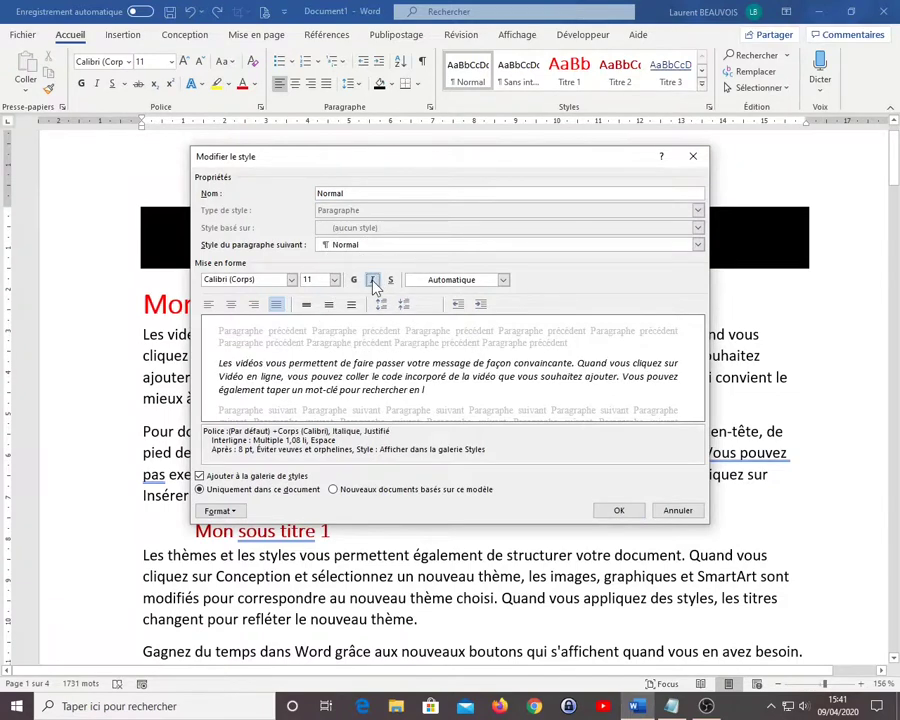
click(618, 509)
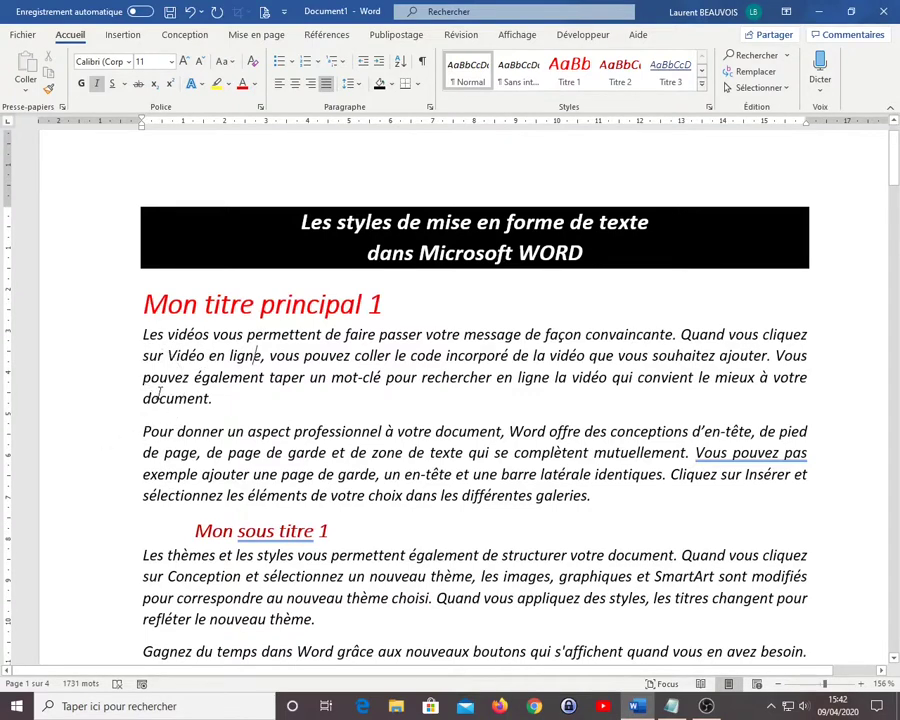
click(514, 377)
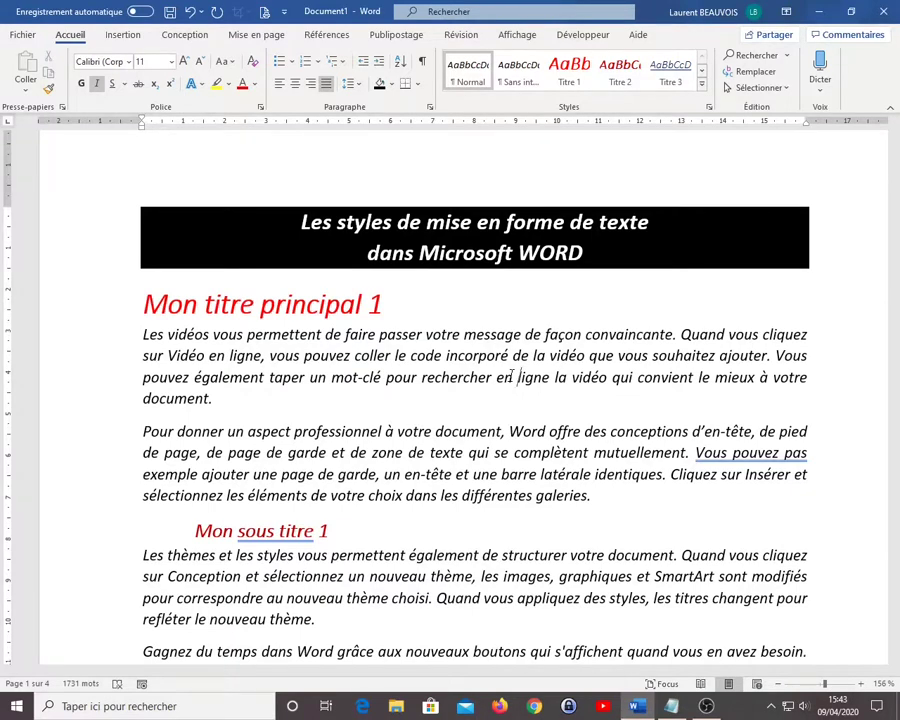
- Remove the italic formatting from the Titre 1 style used by "Mon titre principal 1" and apply the change
click(374, 297)
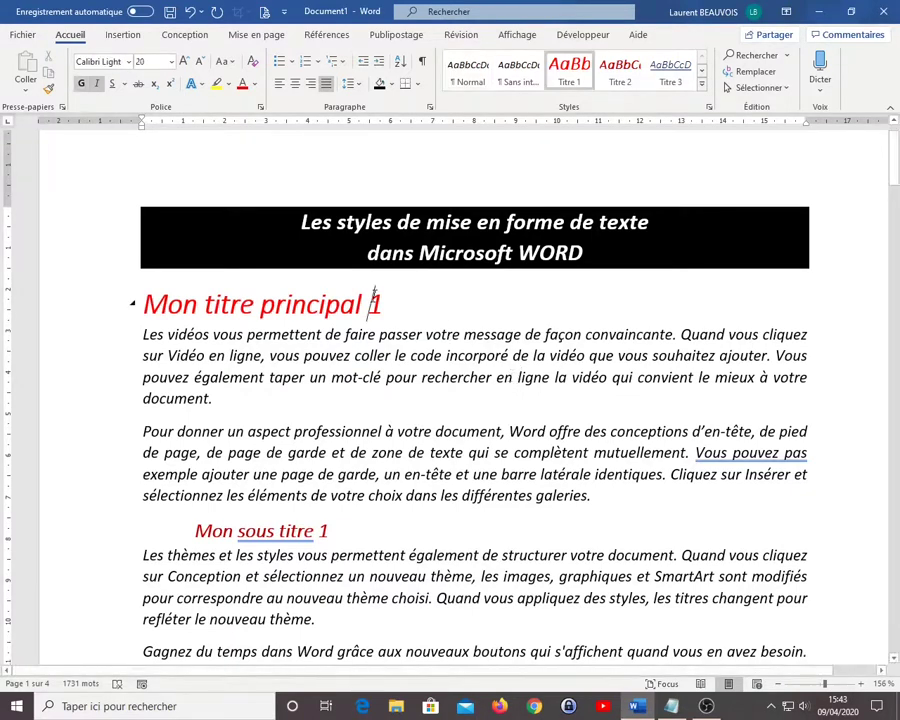
right_click(568, 68)
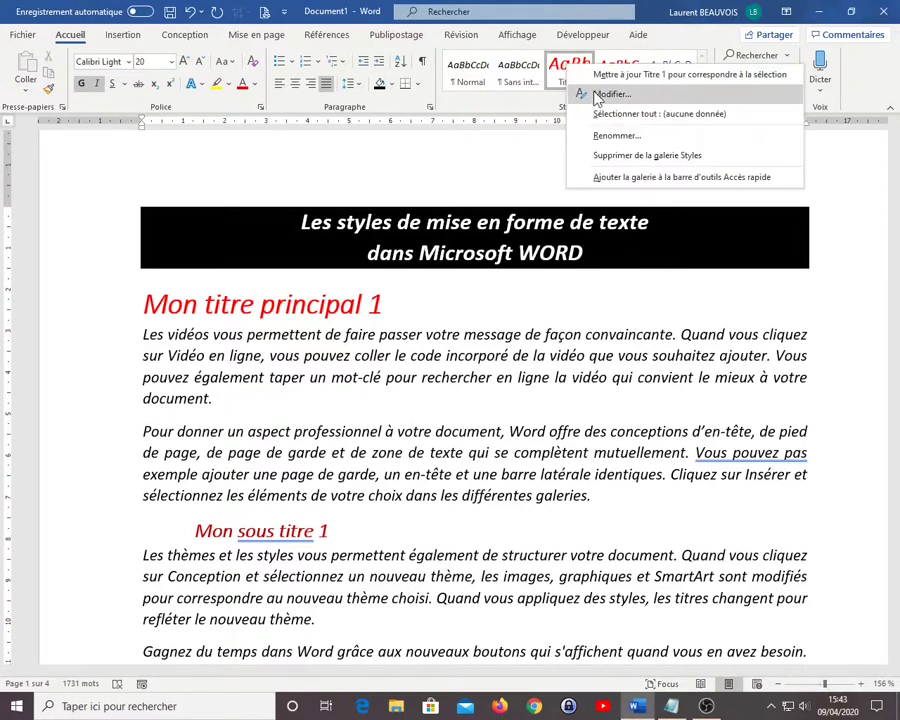
click(600, 95)
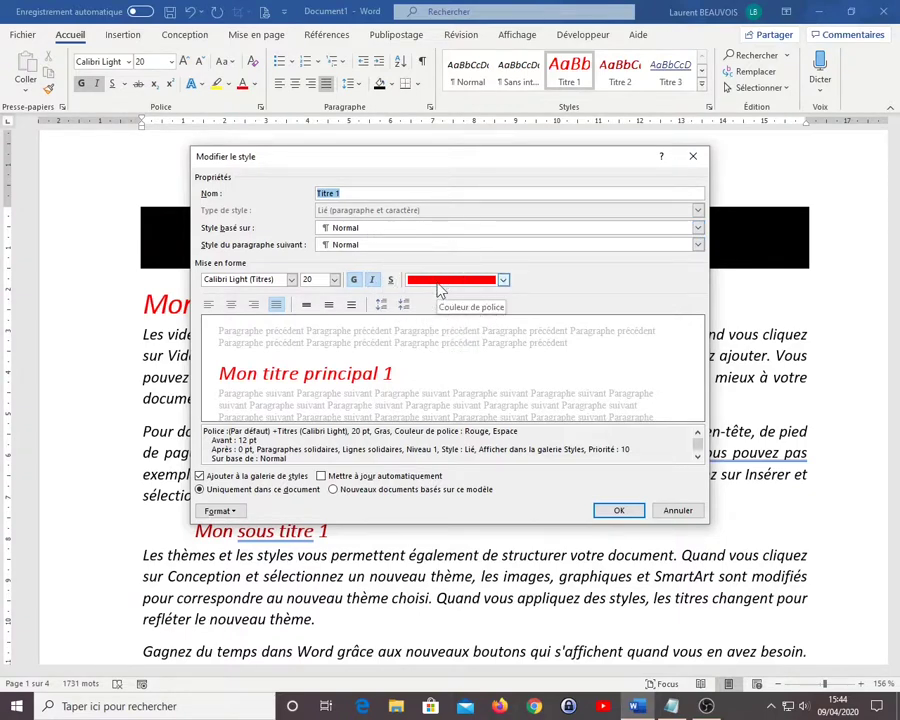
click(379, 287)
click(379, 287)
click(379, 287)
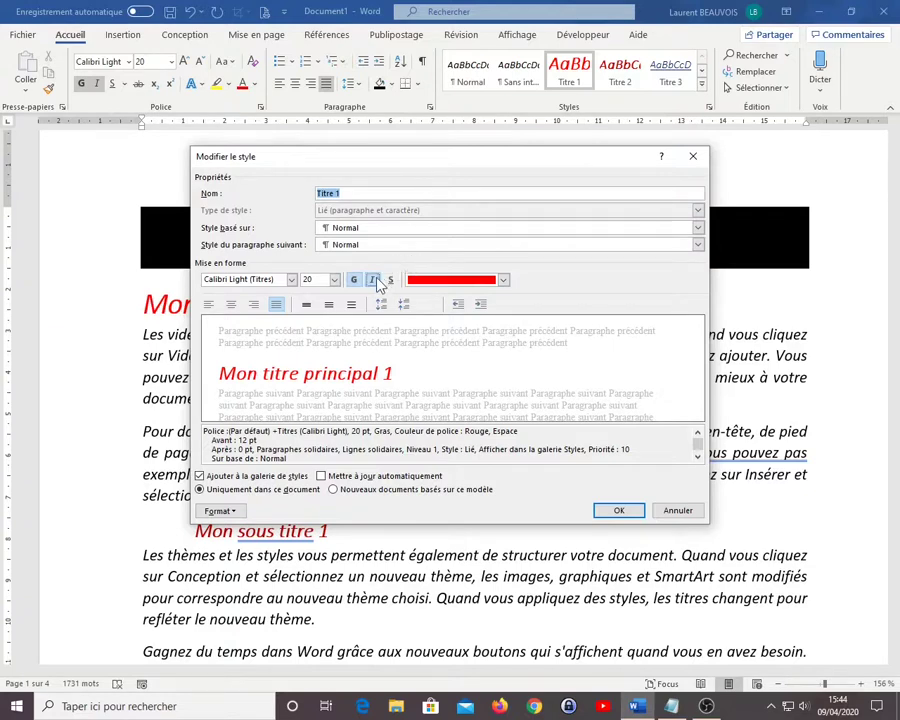
click(375, 282)
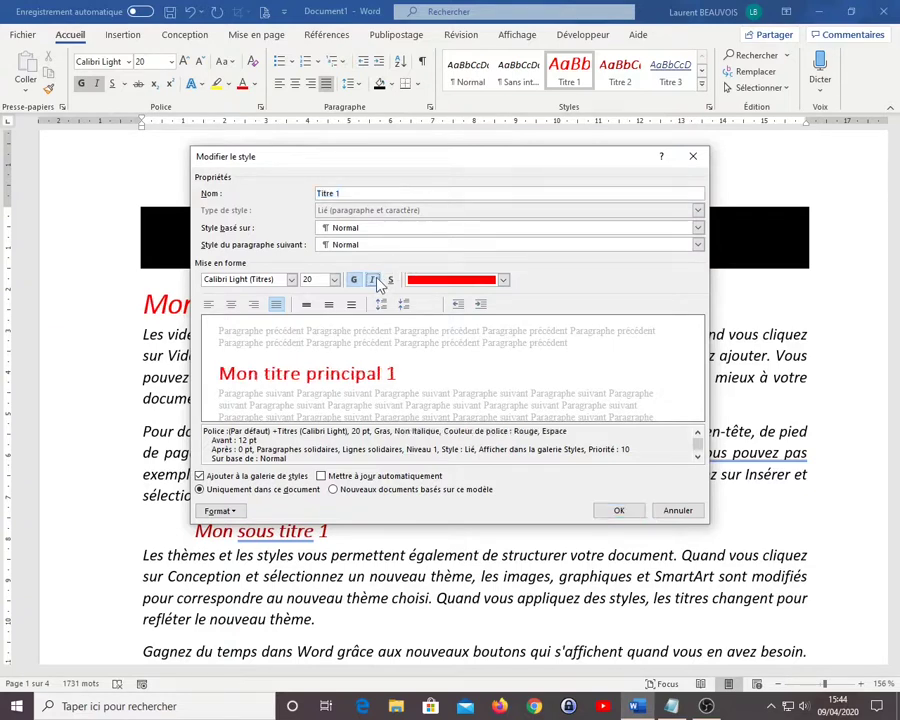
click(617, 511)
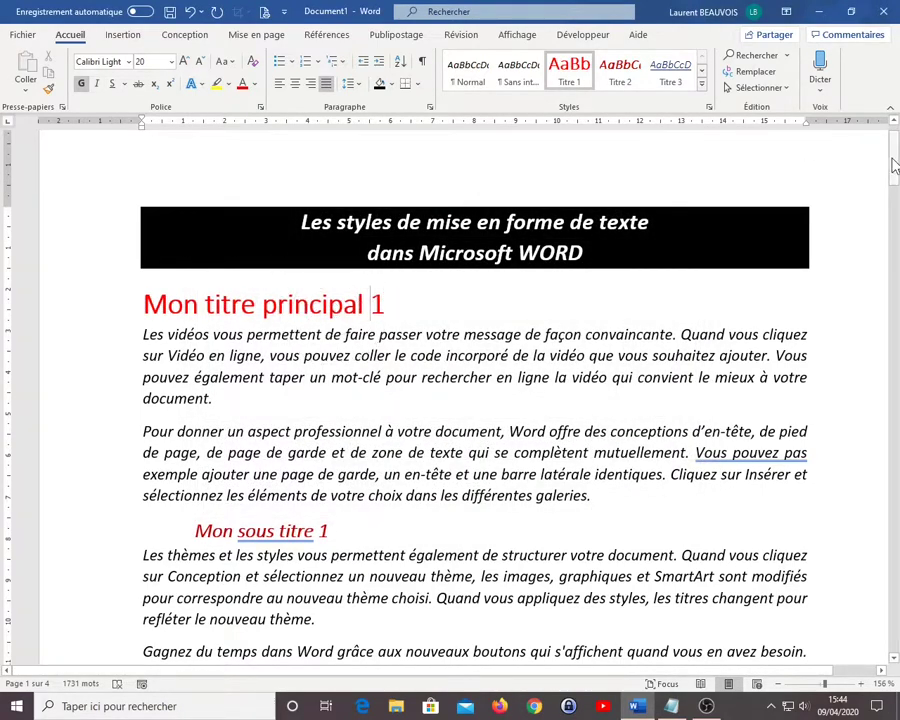
- Examine the main headings across the document for the updated Titre 1 formatting
drag(894, 160, 894, 292)
scroll(399, 142, down, 1)
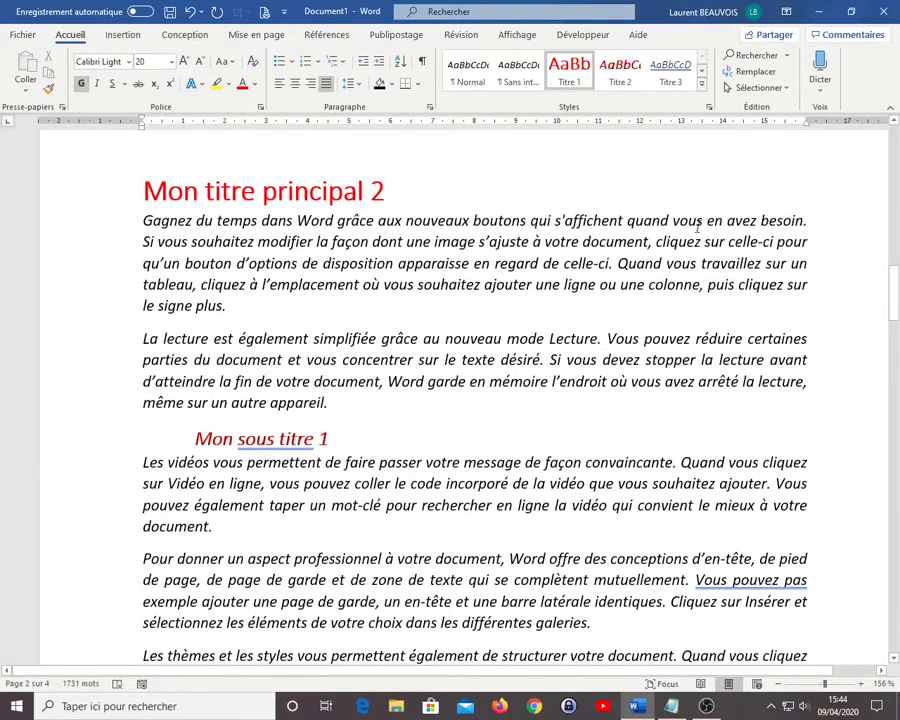
drag(894, 306, 897, 273)
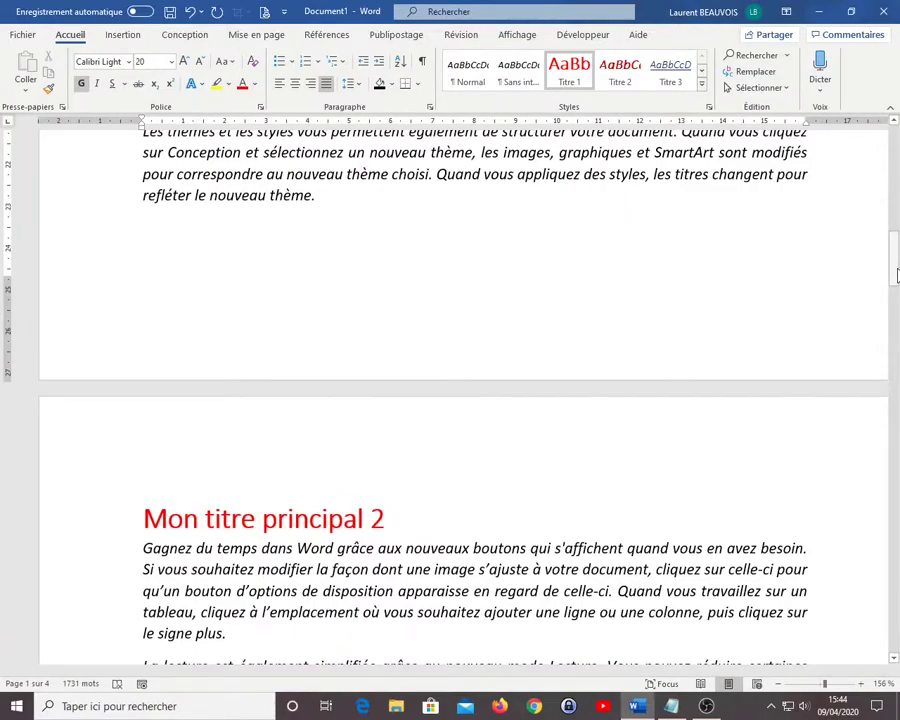
drag(897, 273, 896, 168)
key(ctrl)
key(ctrl)
key(ctrl)
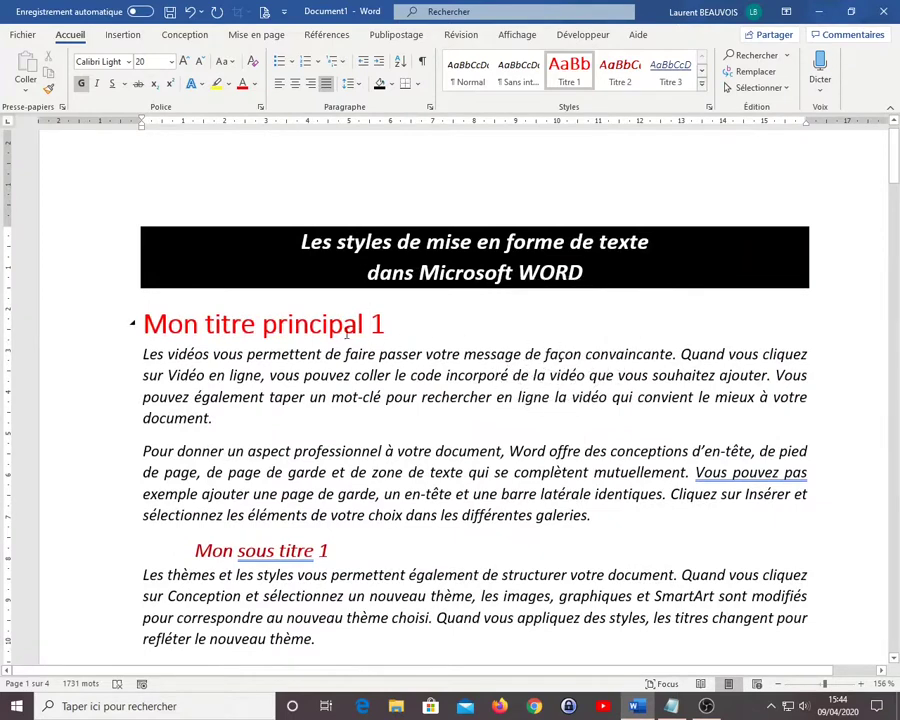
key(ctrl)
key(ctrl)
key(ctrl)
- Create a new style named "Mots importants" from the words "le code incorporé" in the first paragraph and make it bold
drag(418, 377, 510, 377)
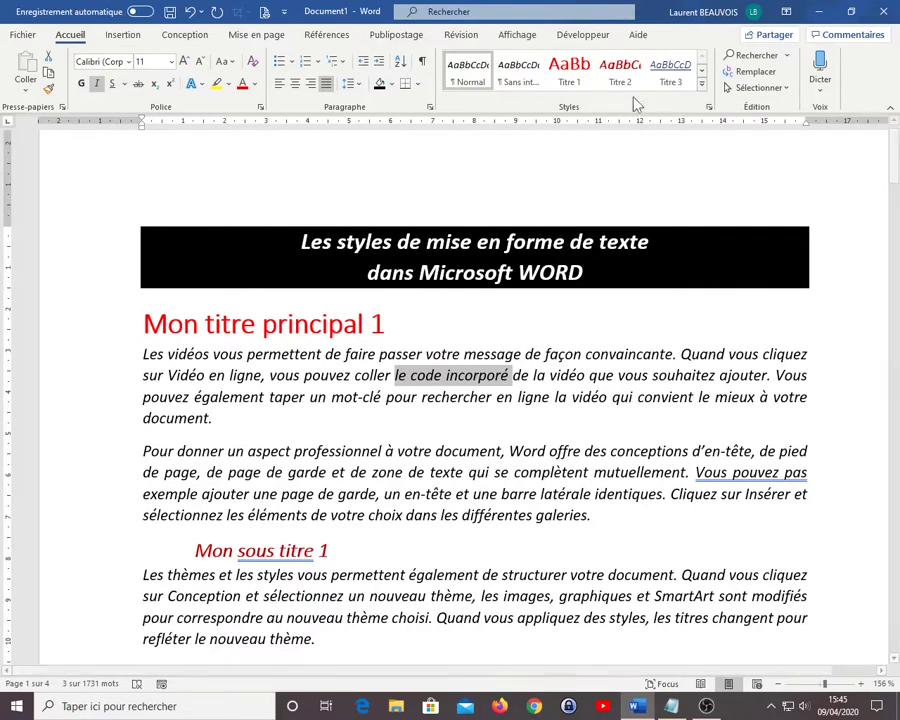
click(702, 71)
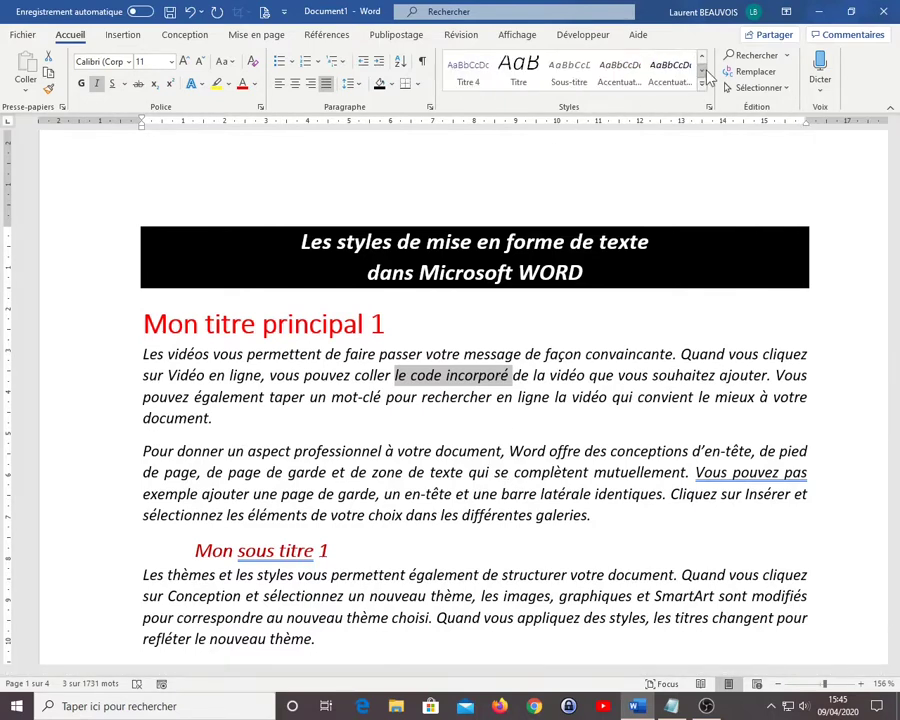
click(703, 86)
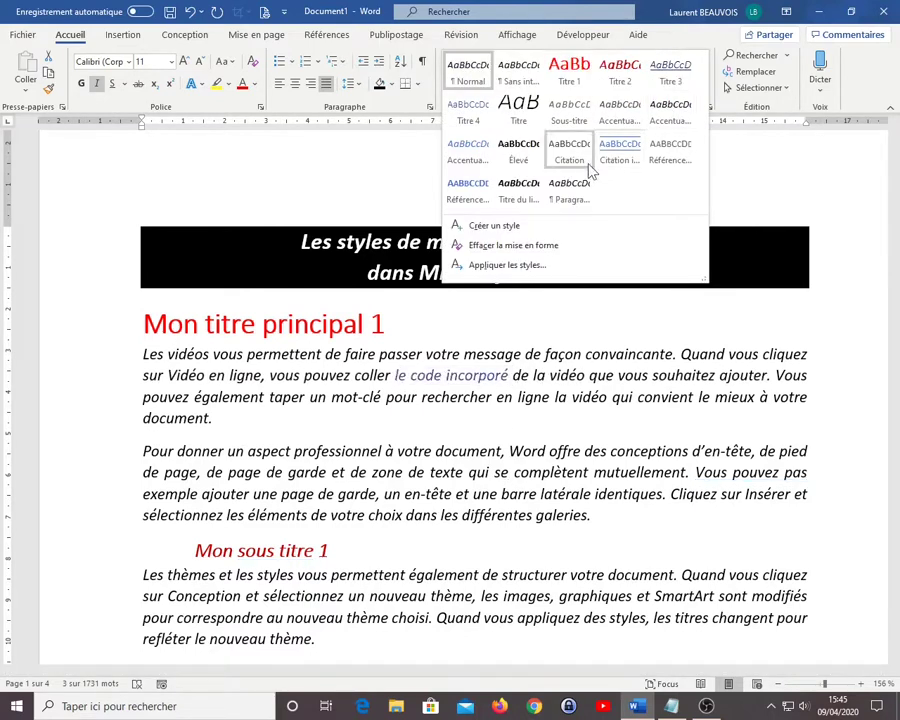
click(510, 225)
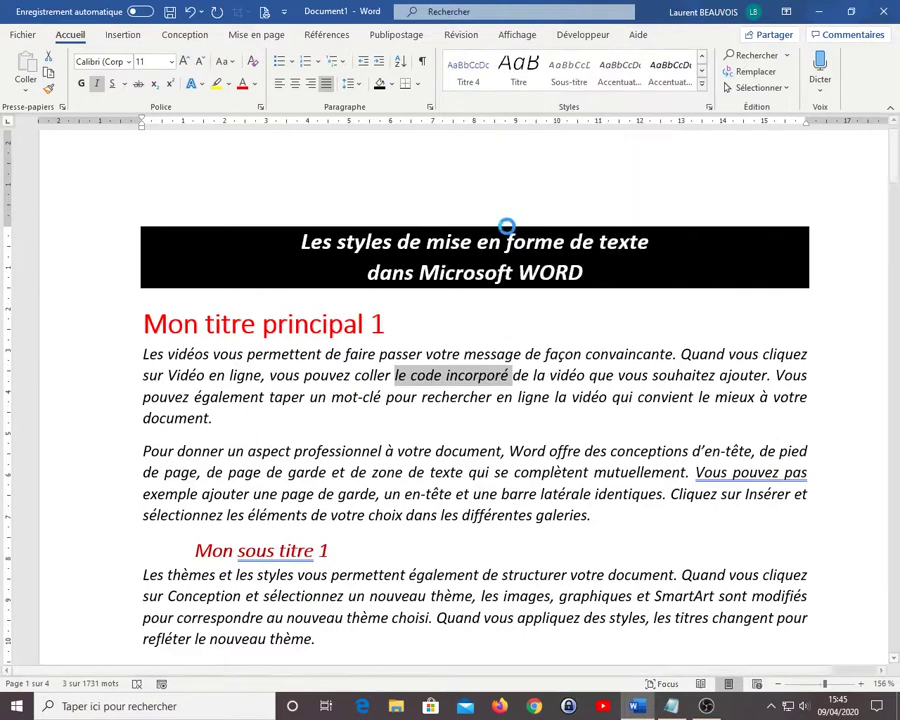
text(Mo)
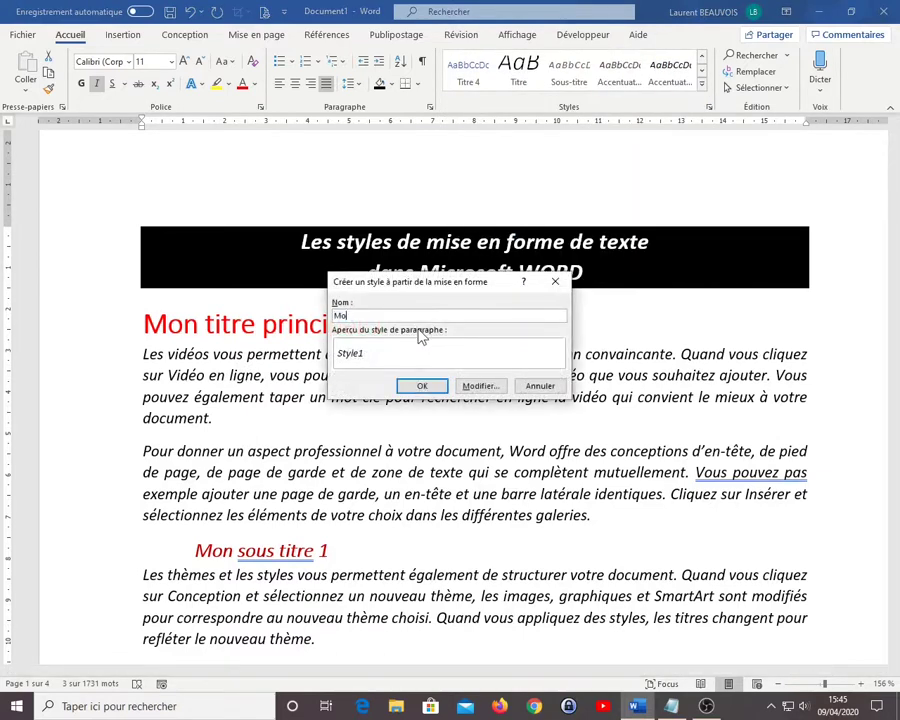
text(ts importans)
click(476, 387)
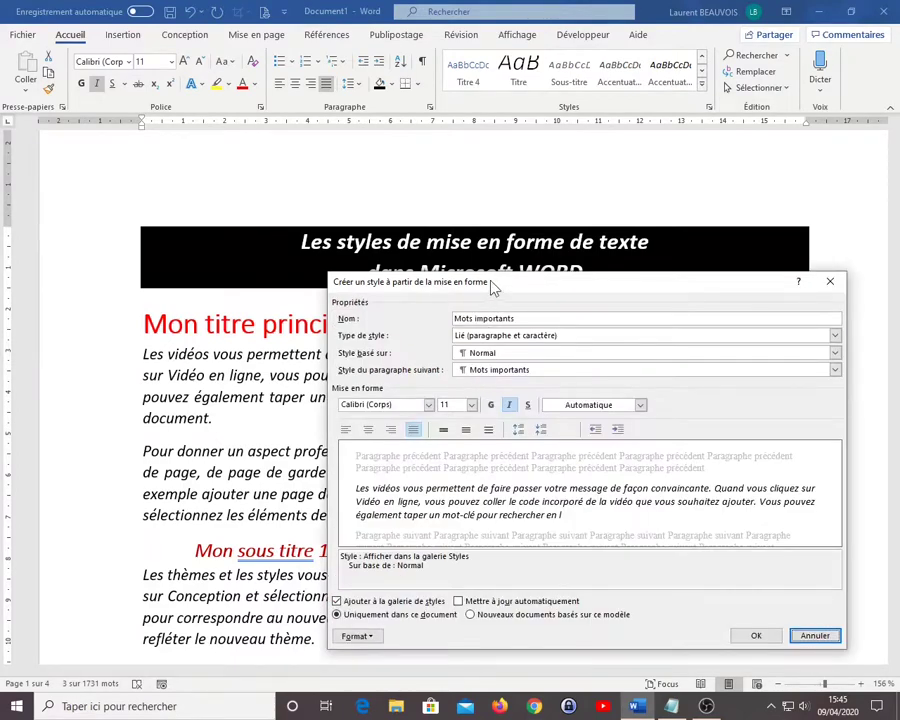
drag(489, 284, 393, 176)
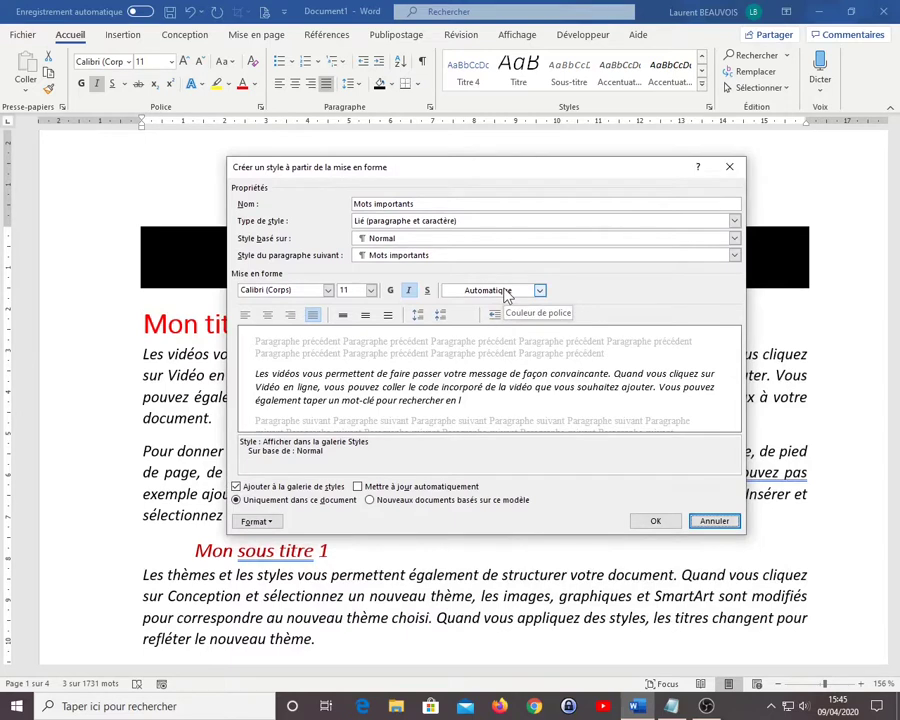
click(390, 290)
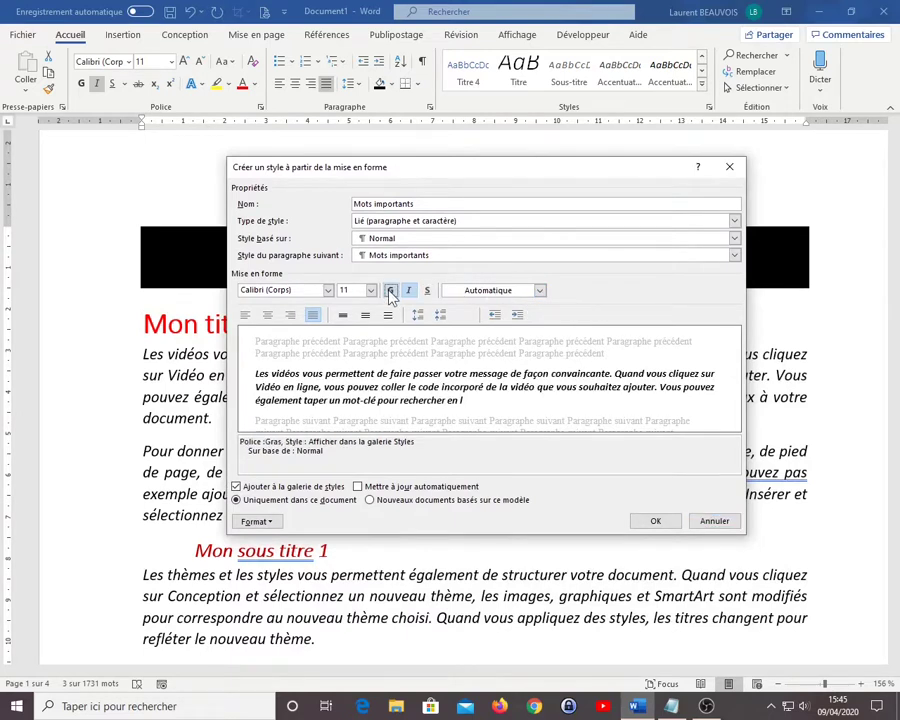
- Add a light orange background fill to the new "Mots importants" style and save the style
click(262, 523)
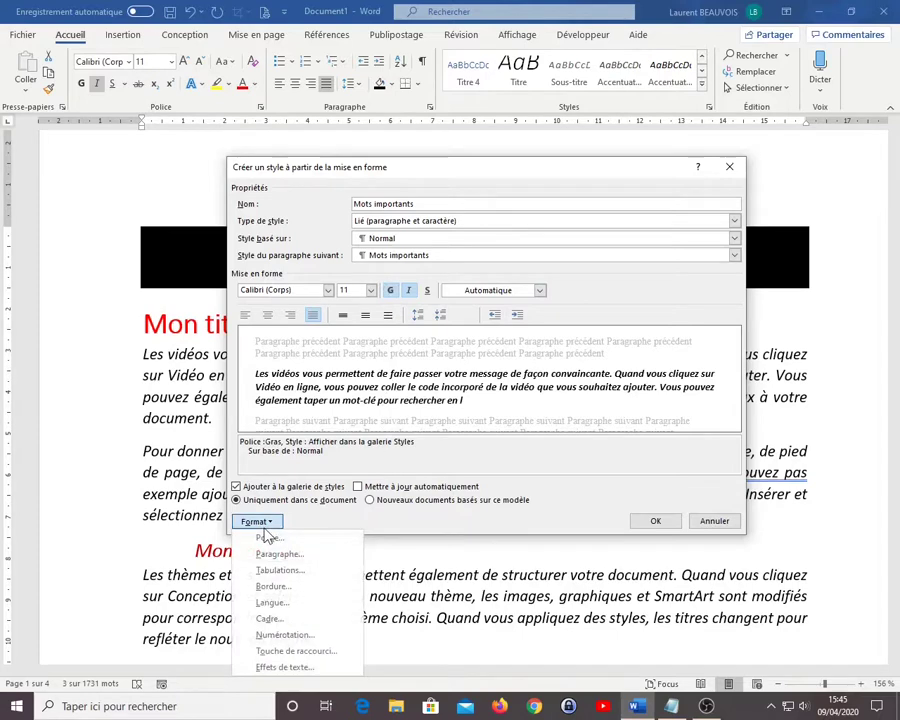
click(282, 586)
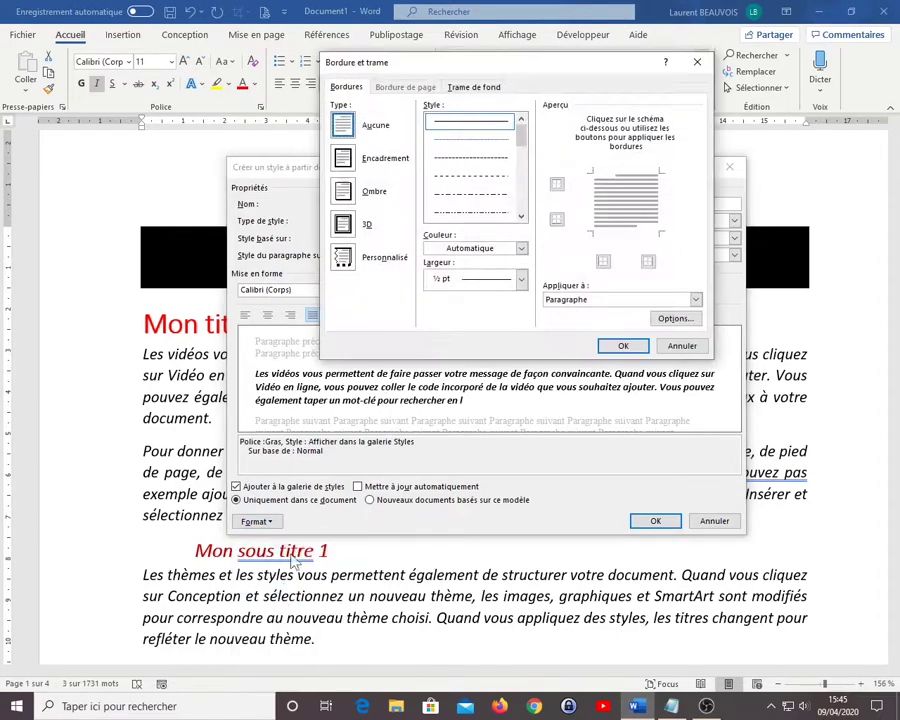
click(480, 86)
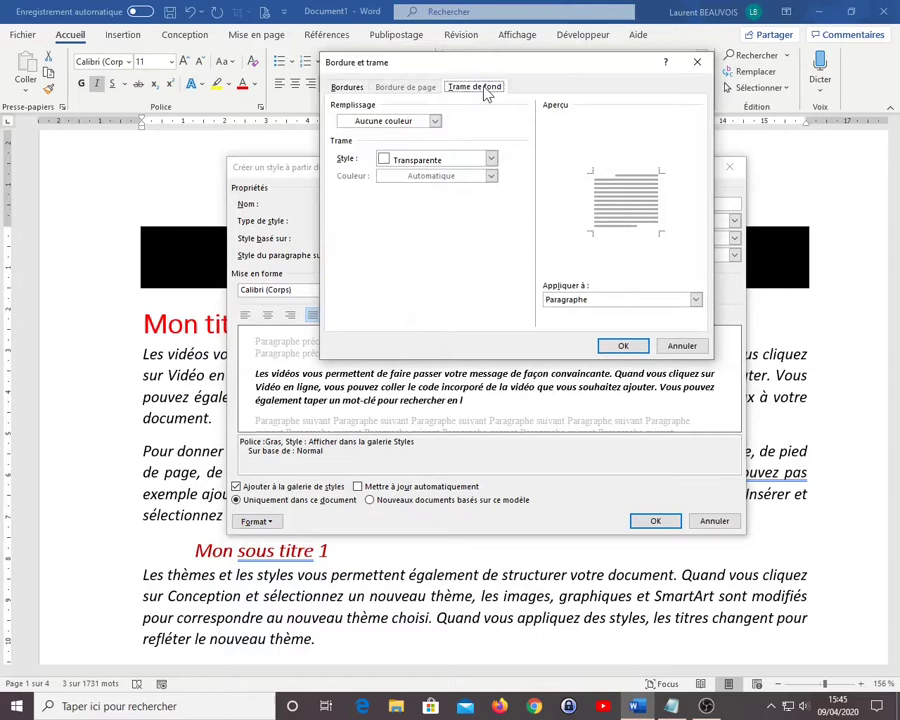
click(436, 120)
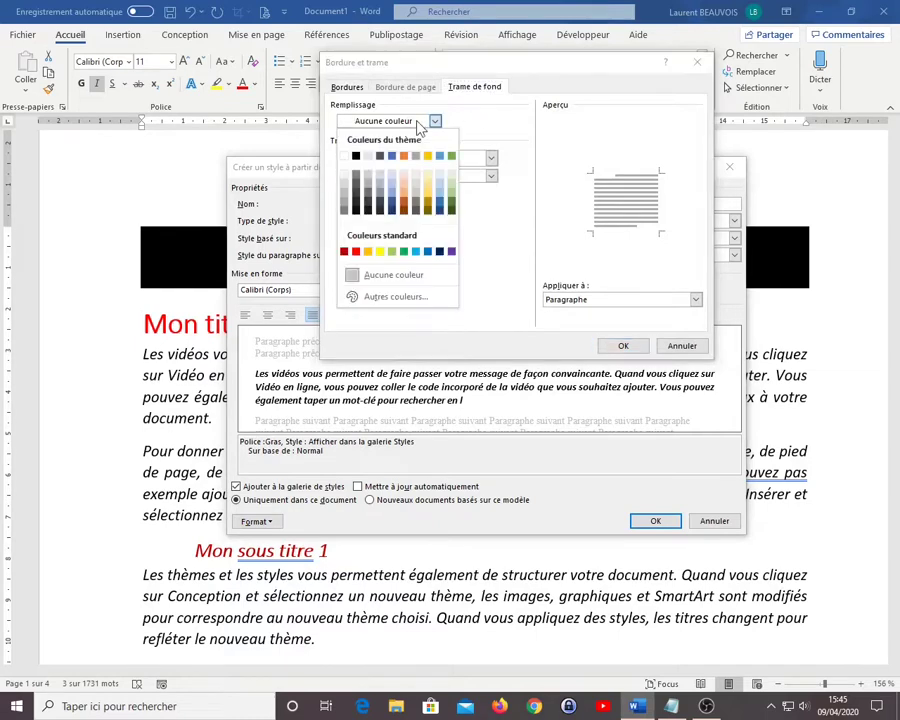
click(405, 195)
click(622, 346)
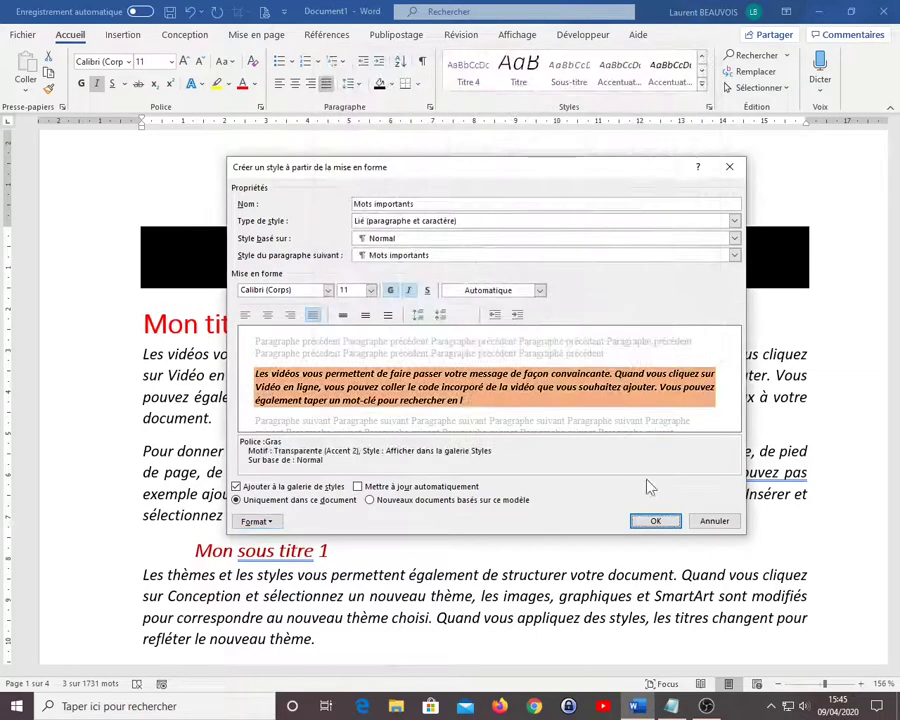
click(655, 521)
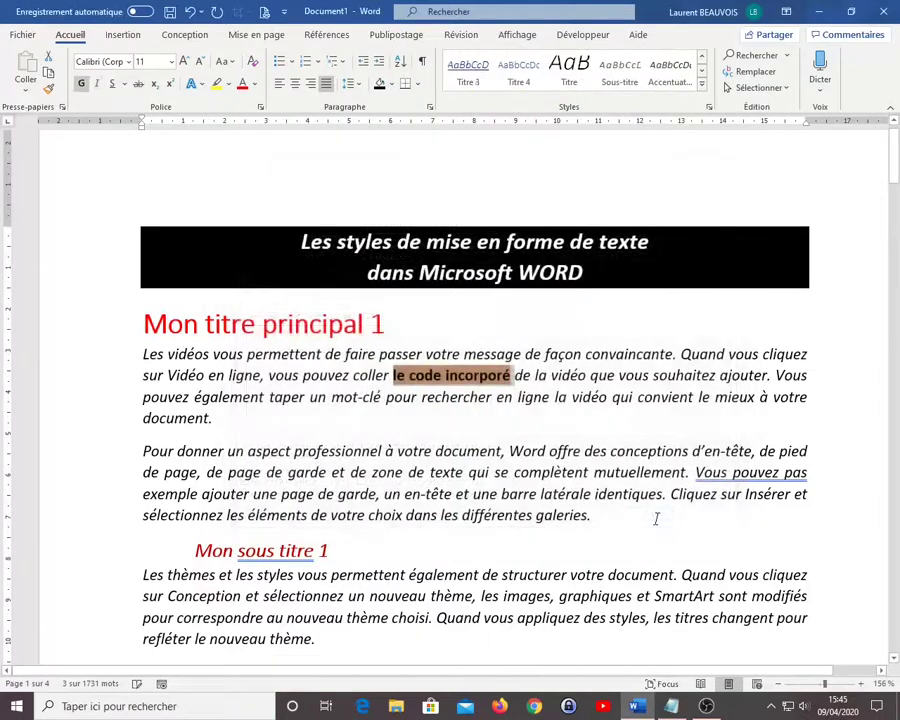
- Apply the "Mots importants" style to "se complètent mutuellement", "les images, graphiques" and "le nouveau thème"
click(615, 391)
click(702, 84)
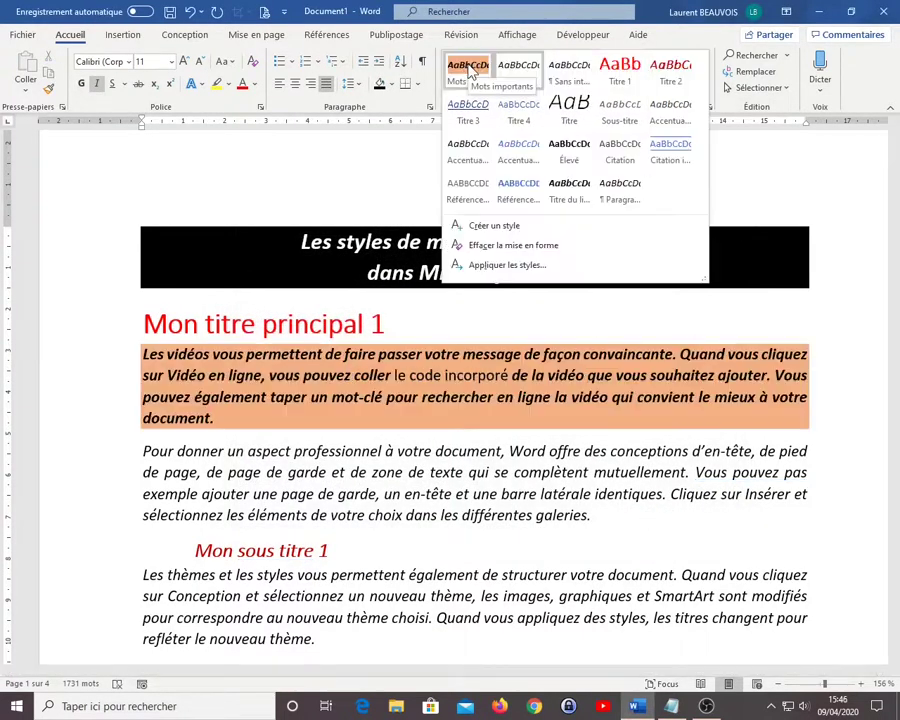
click(500, 470)
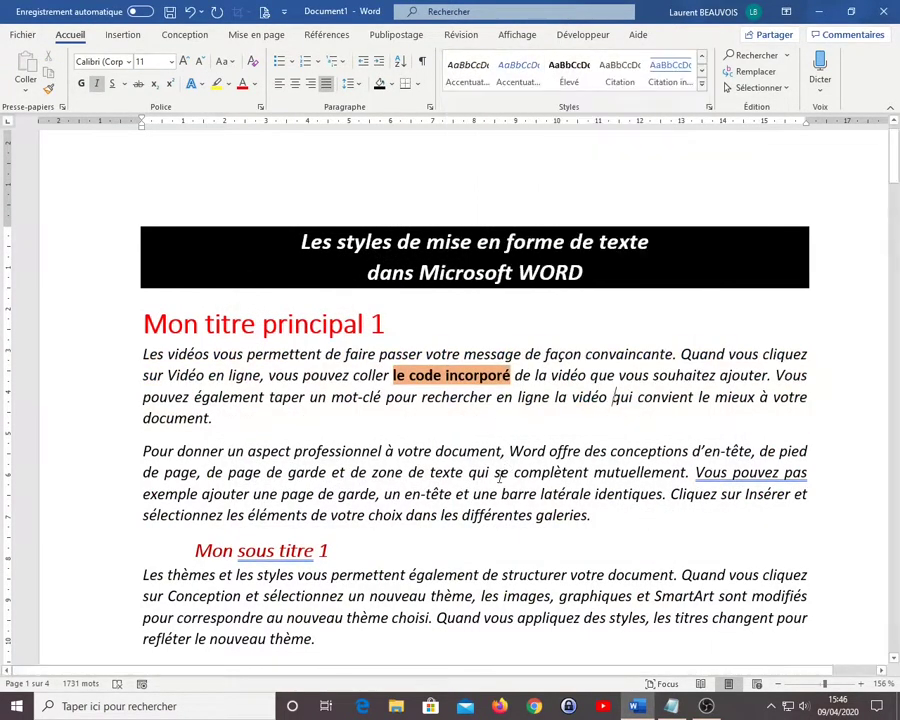
drag(494, 472, 687, 472)
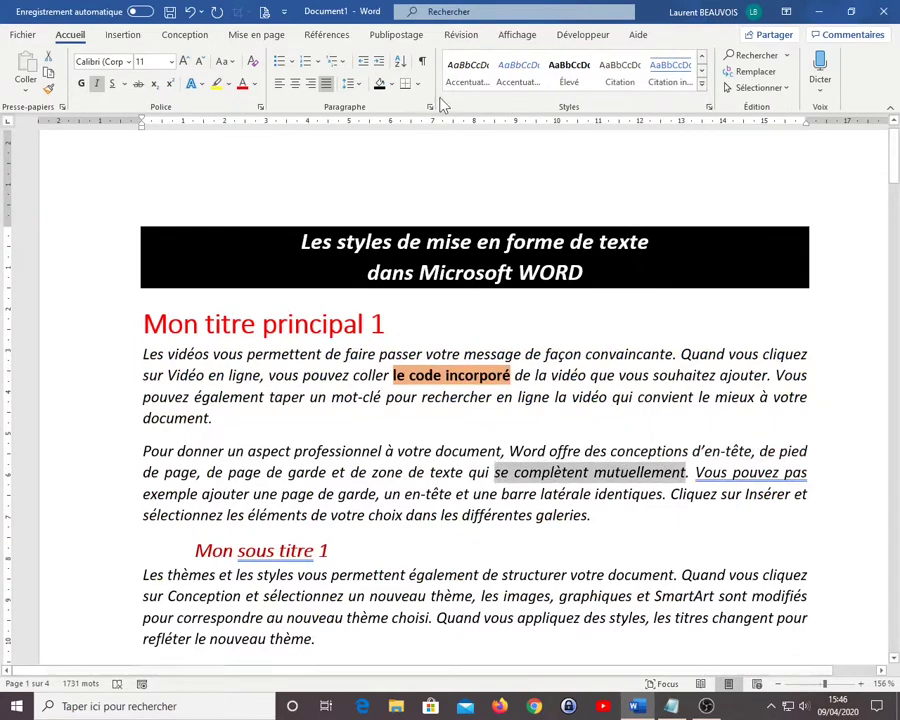
click(702, 60)
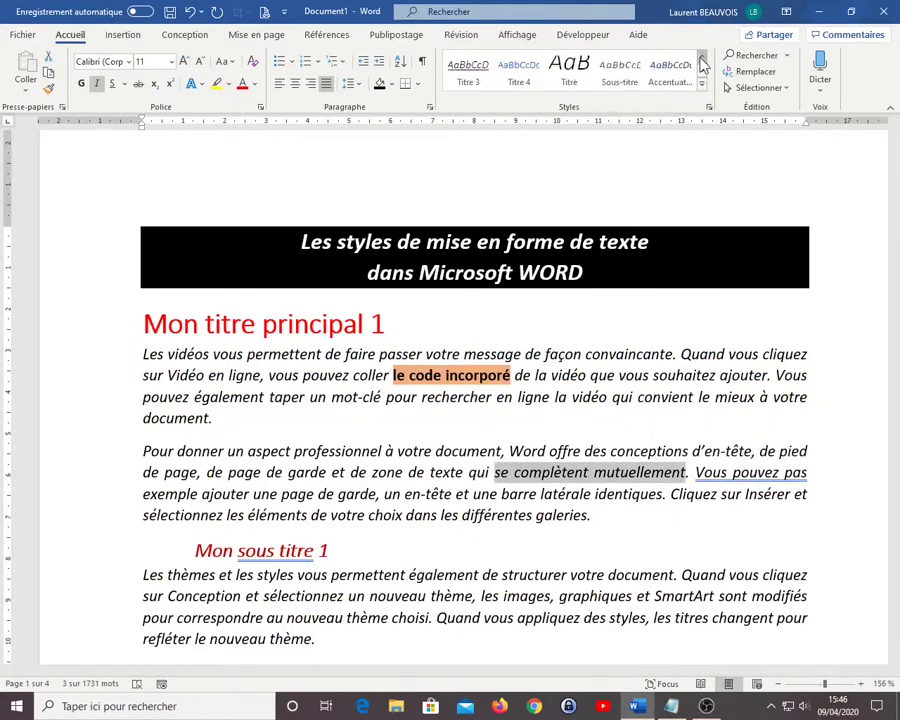
click(702, 60)
click(467, 70)
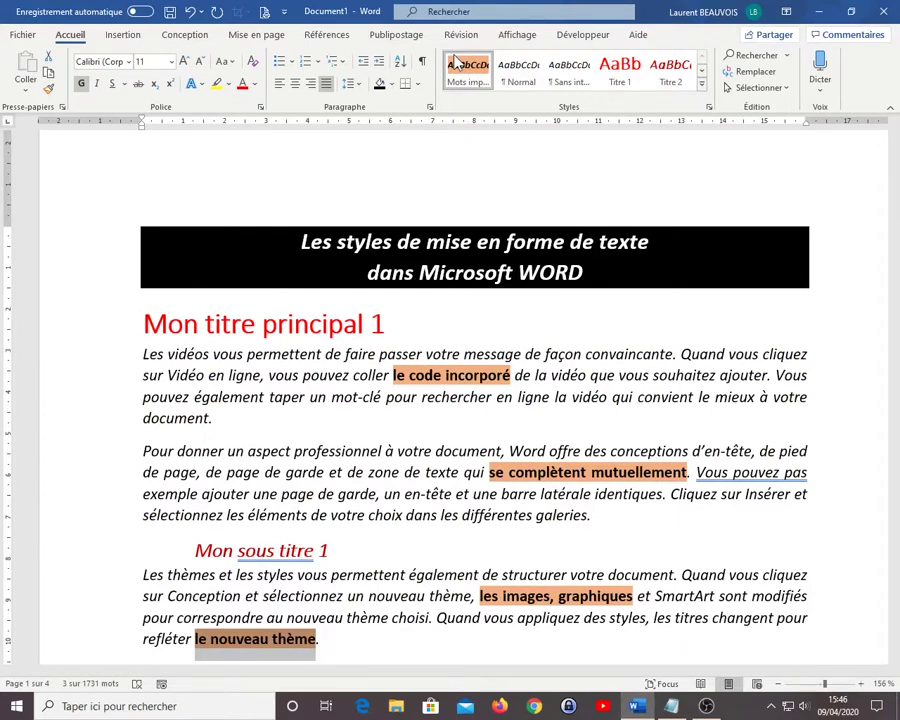
click(460, 70)
- Modify the "Mots importants" style to a gold background fill without bold, and apply the changes
right_click(460, 75)
click(488, 98)
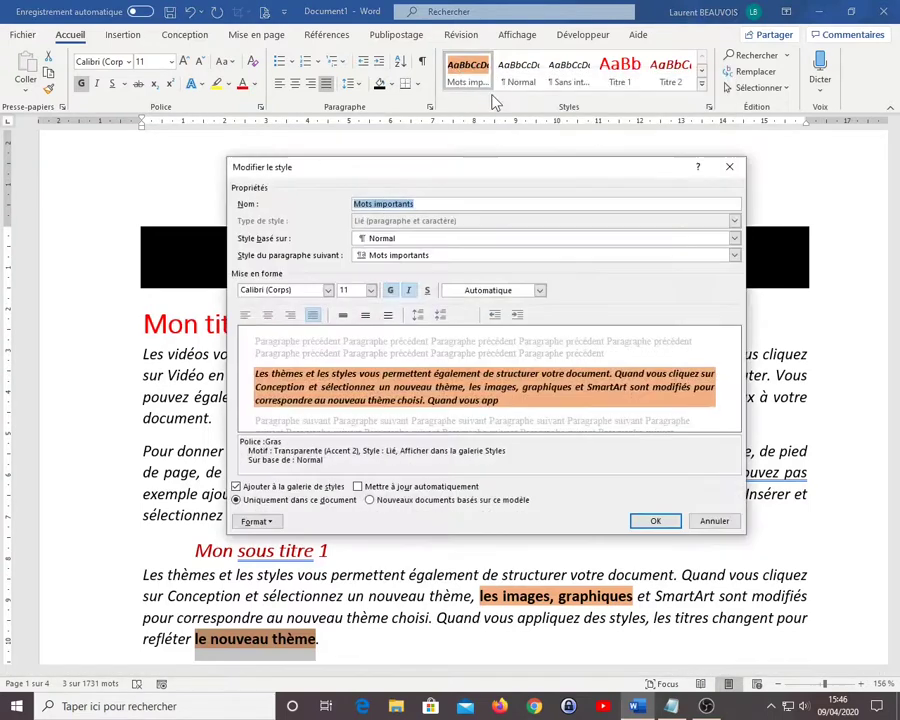
click(274, 525)
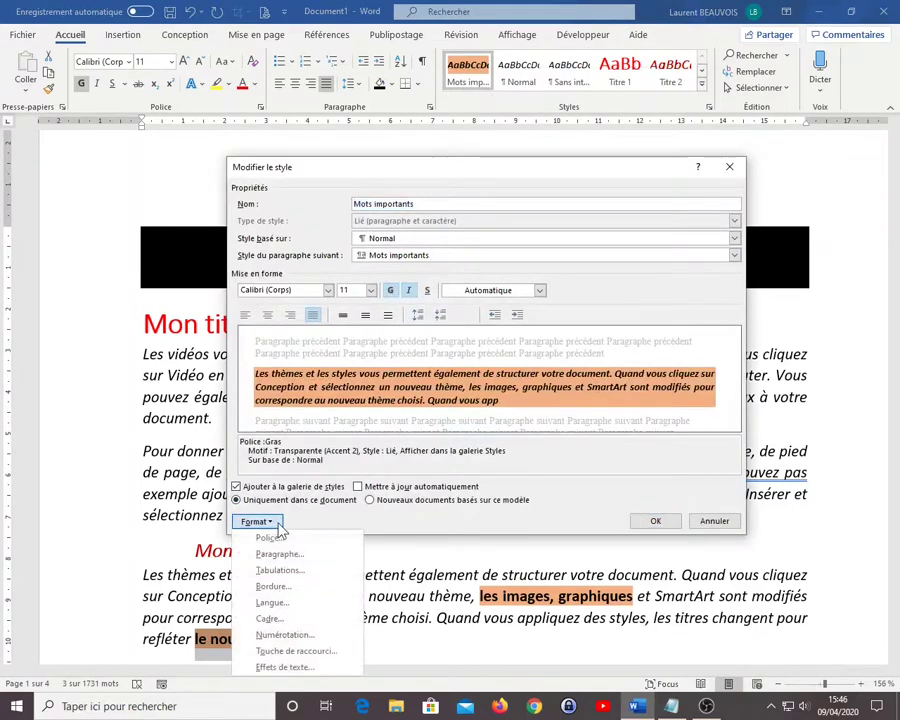
click(284, 586)
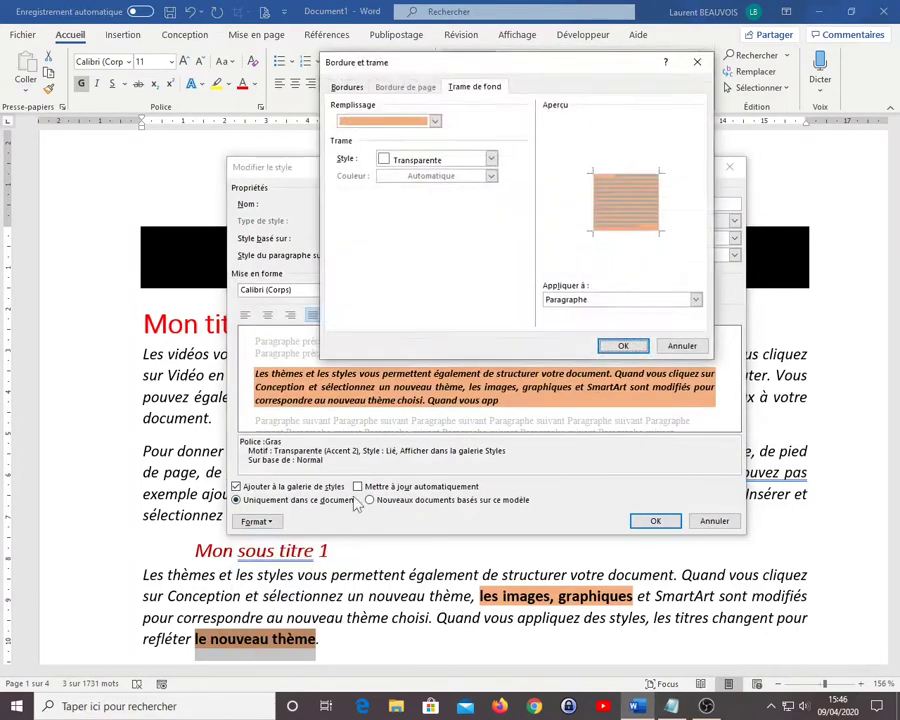
click(400, 121)
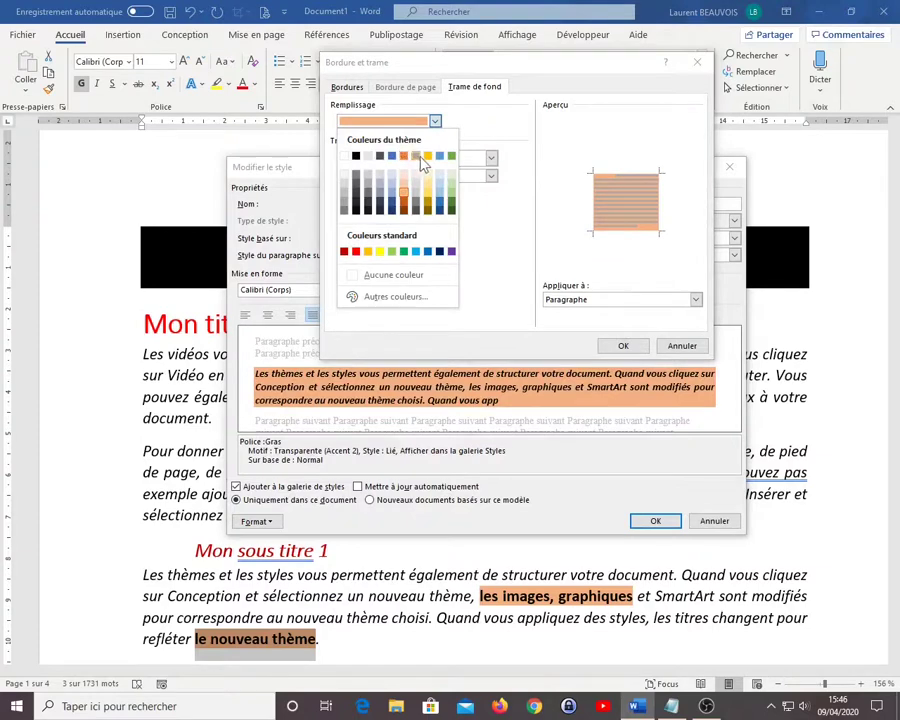
click(427, 157)
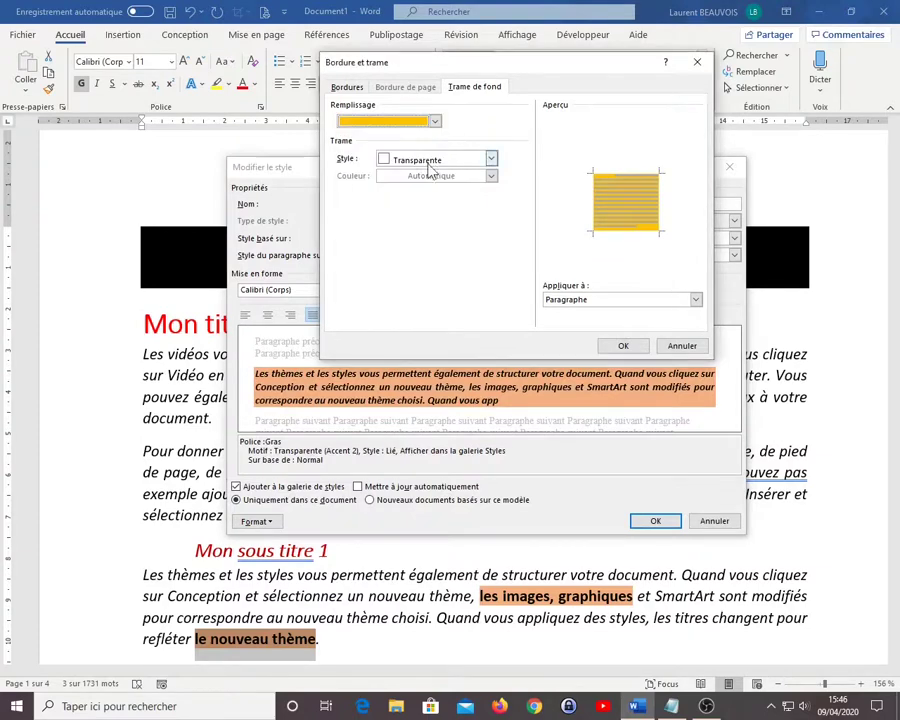
click(623, 346)
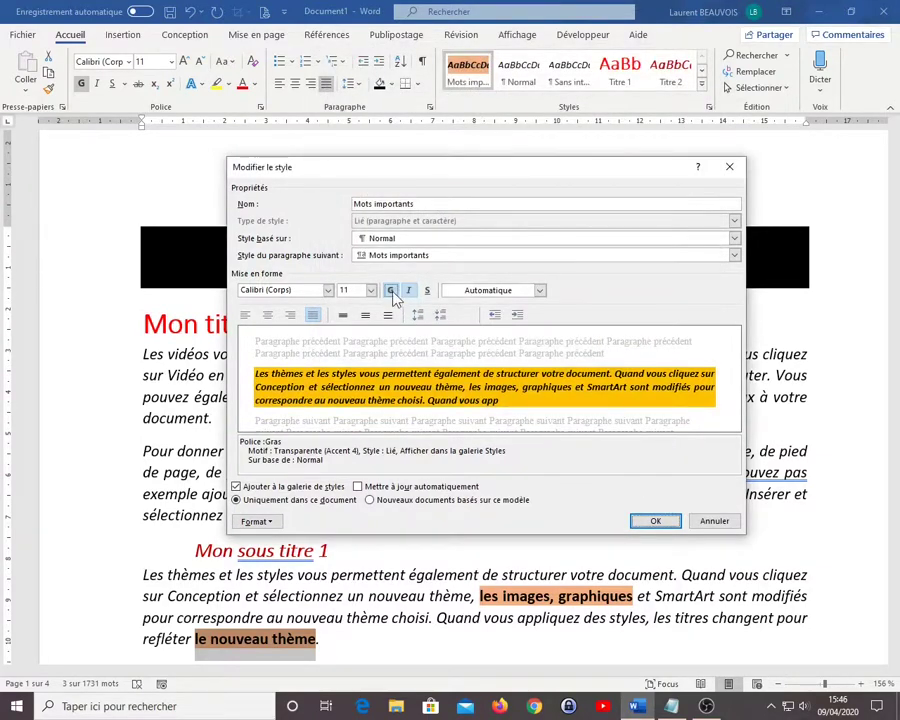
click(391, 291)
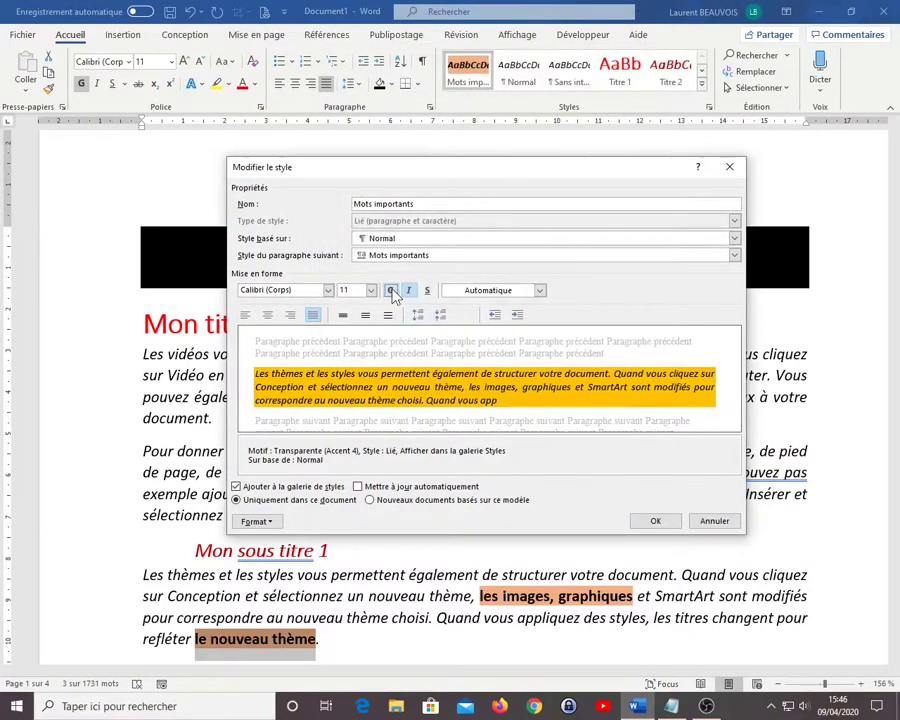
click(651, 524)
click(213, 394)
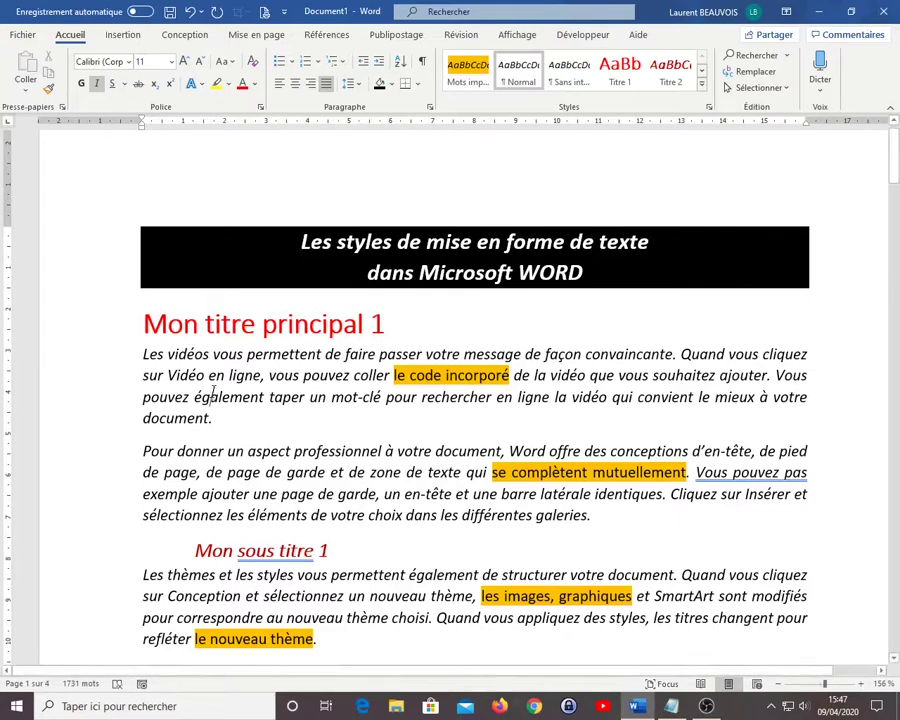
- Format the heading "Mon sous titre 1" directly as underlined, without italics, and in a dark blue theme colour
drag(197, 550, 328, 545)
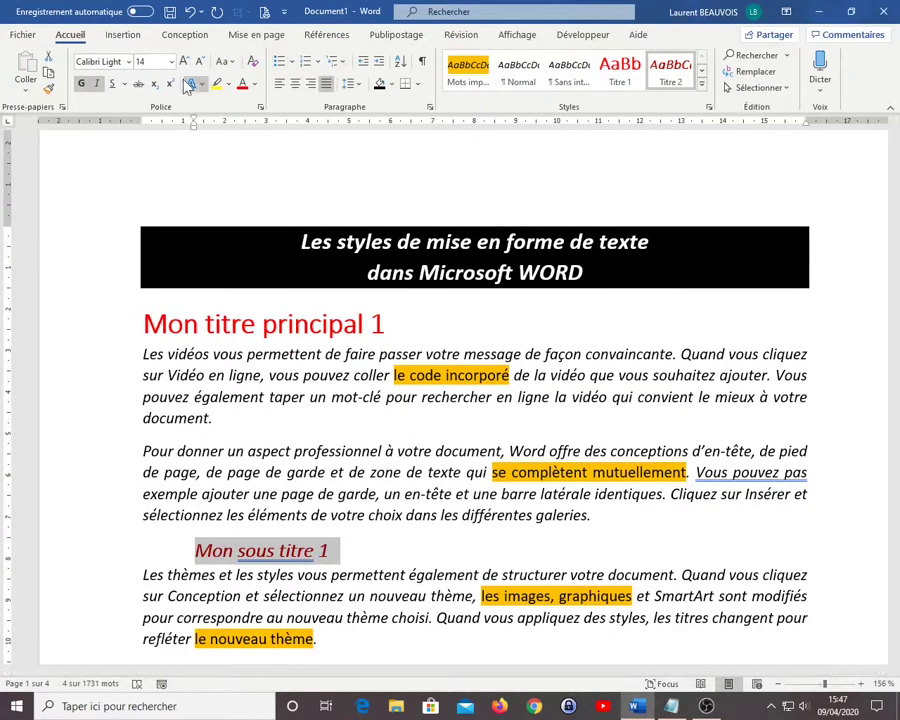
click(114, 86)
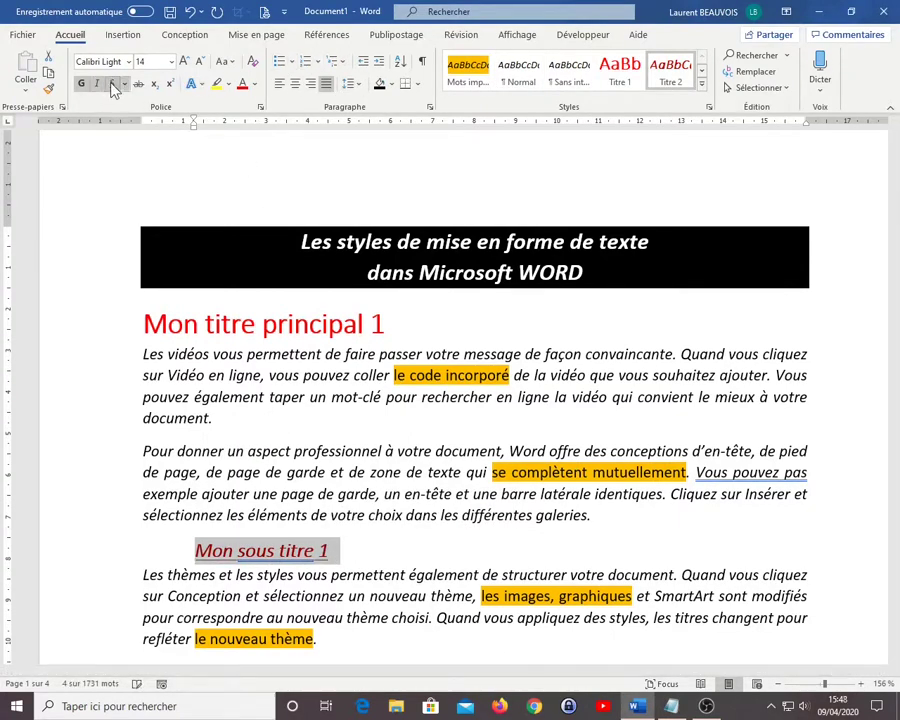
click(98, 88)
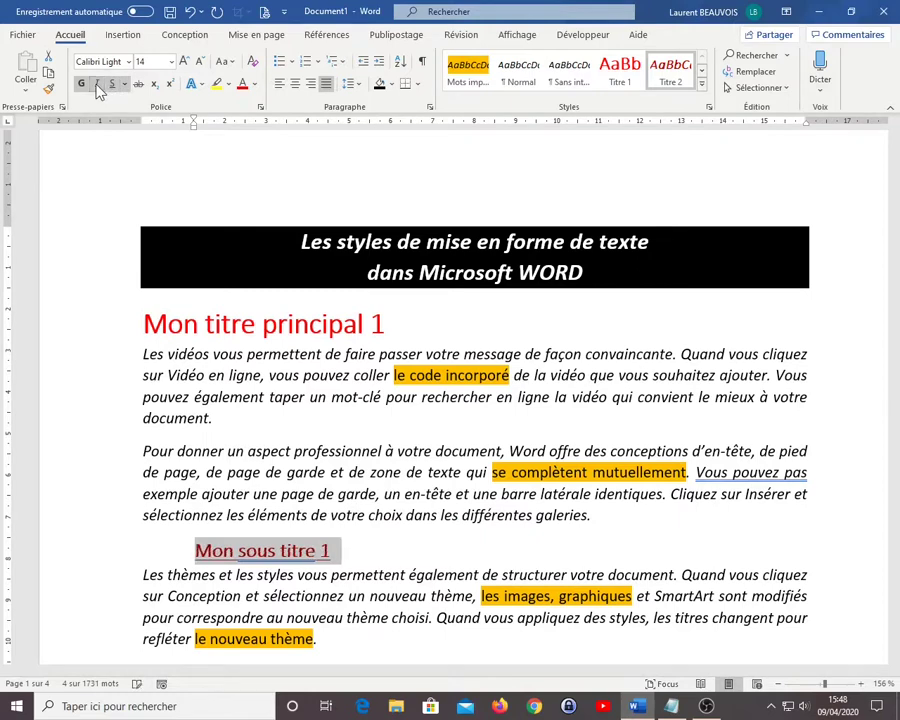
click(254, 84)
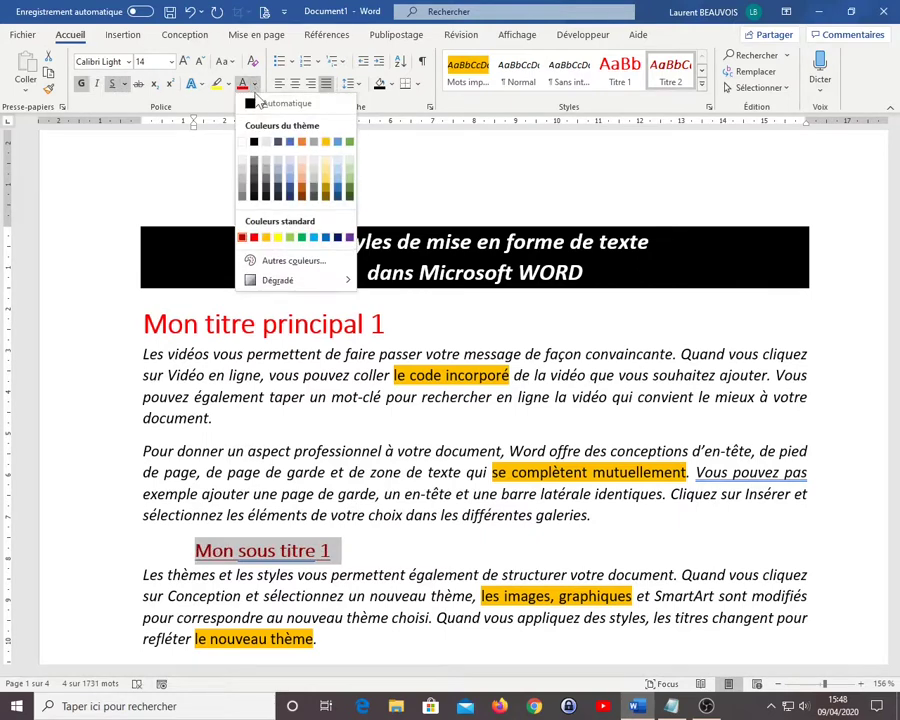
click(289, 191)
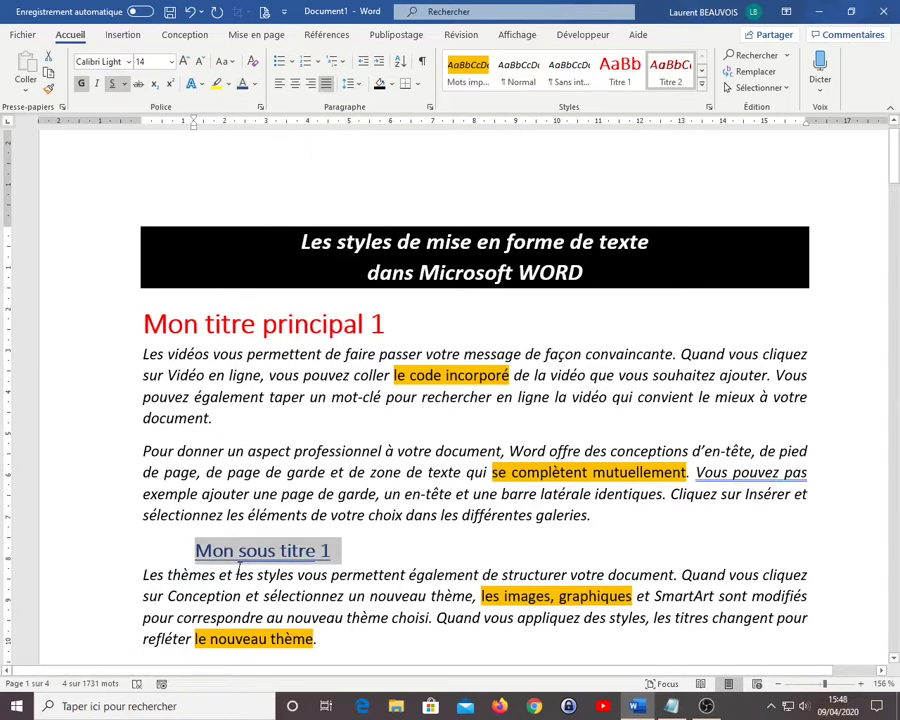
- Update the Titre 2 style to match the formatting of the selected heading "Mon sous titre 1"
right_click(672, 77)
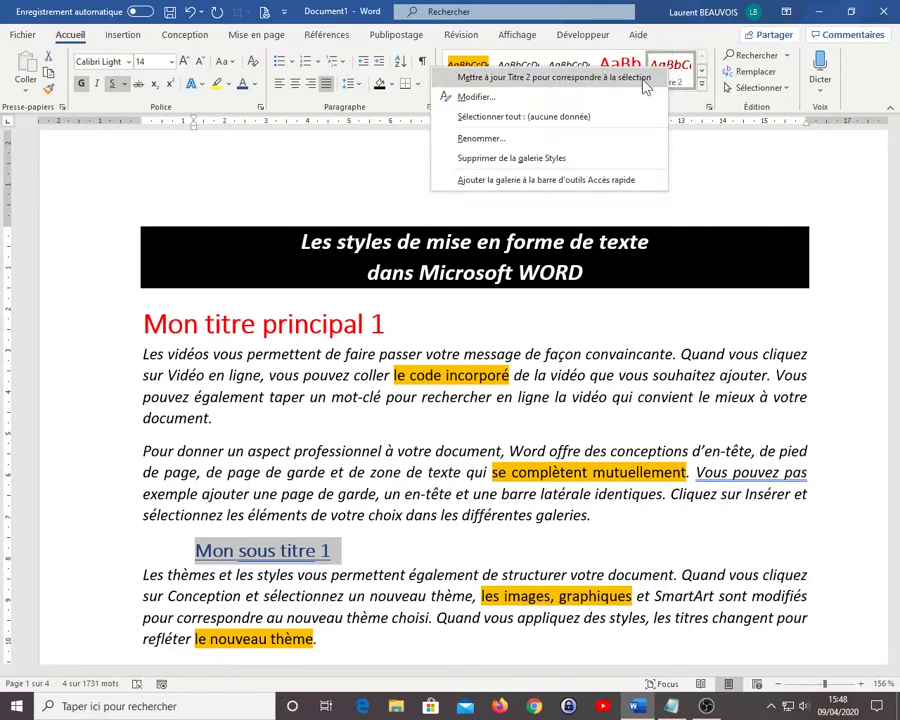
click(644, 80)
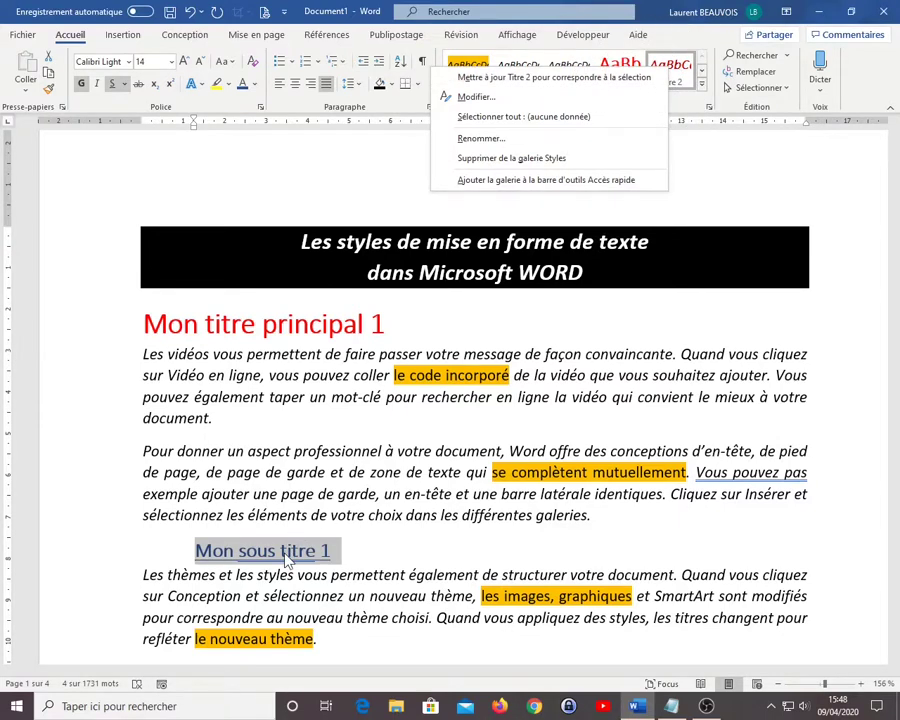
click(550, 79)
click(670, 76)
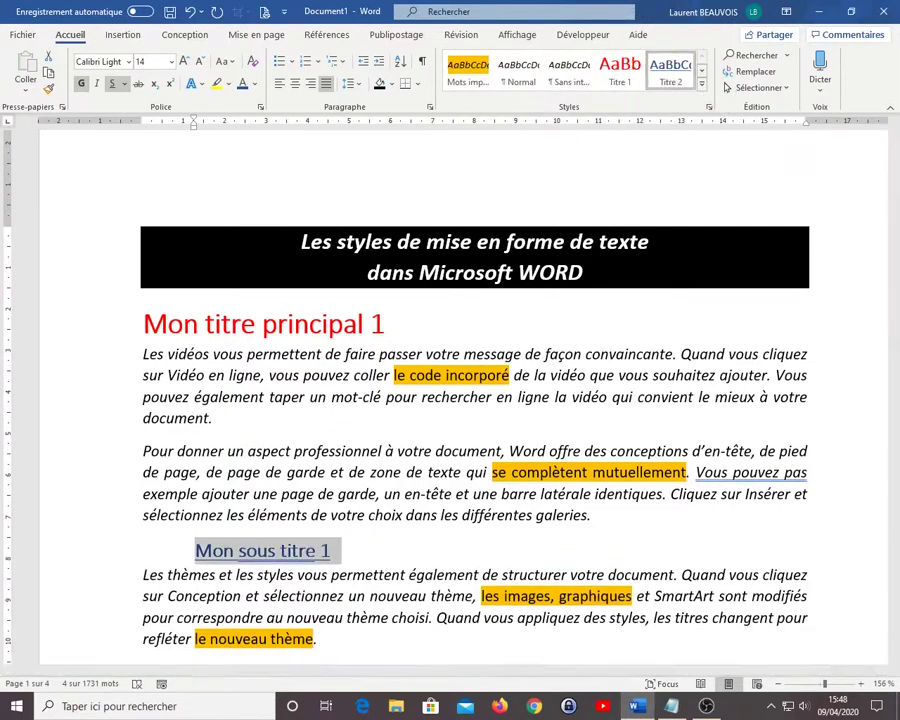
scroll(475, 400, down, 15)
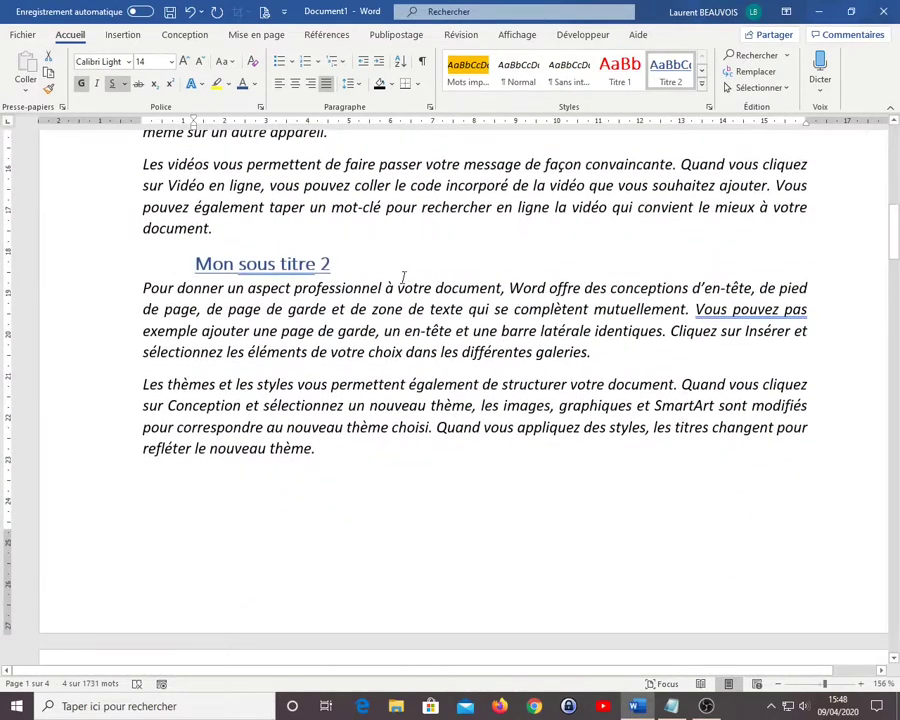
click(404, 276)
scroll(432, 374, up, 2)
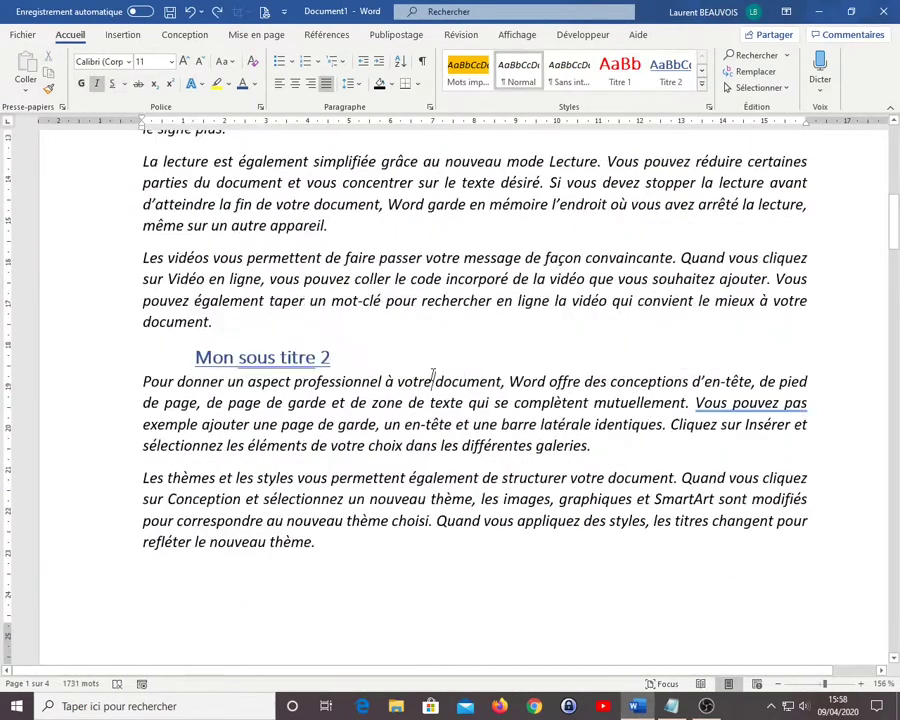
click(432, 377)
click(343, 64)
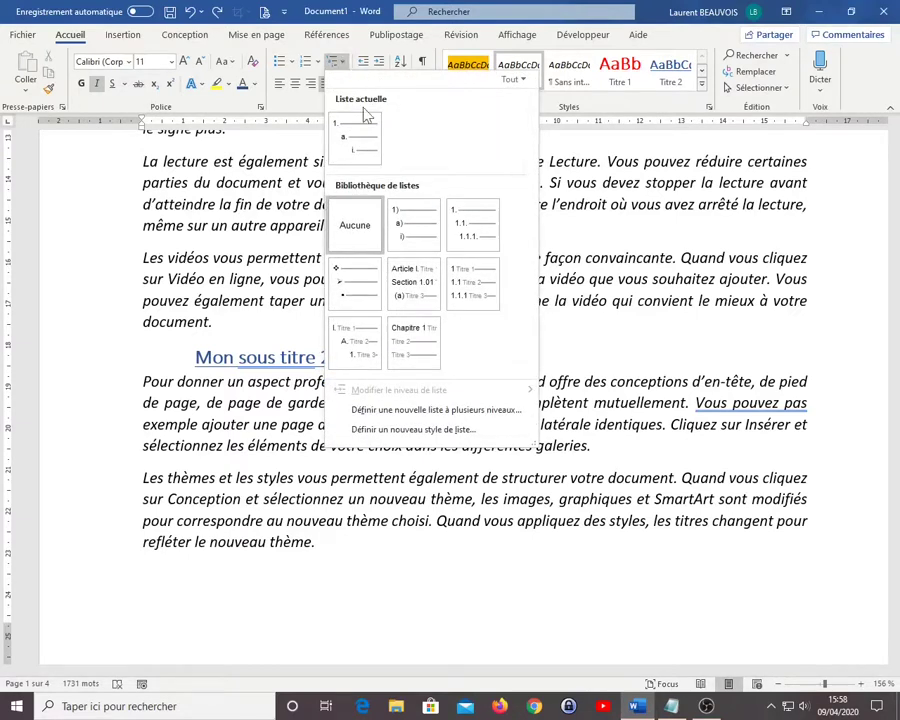
mouse_move(428, 268)
mouse_move(490, 278)
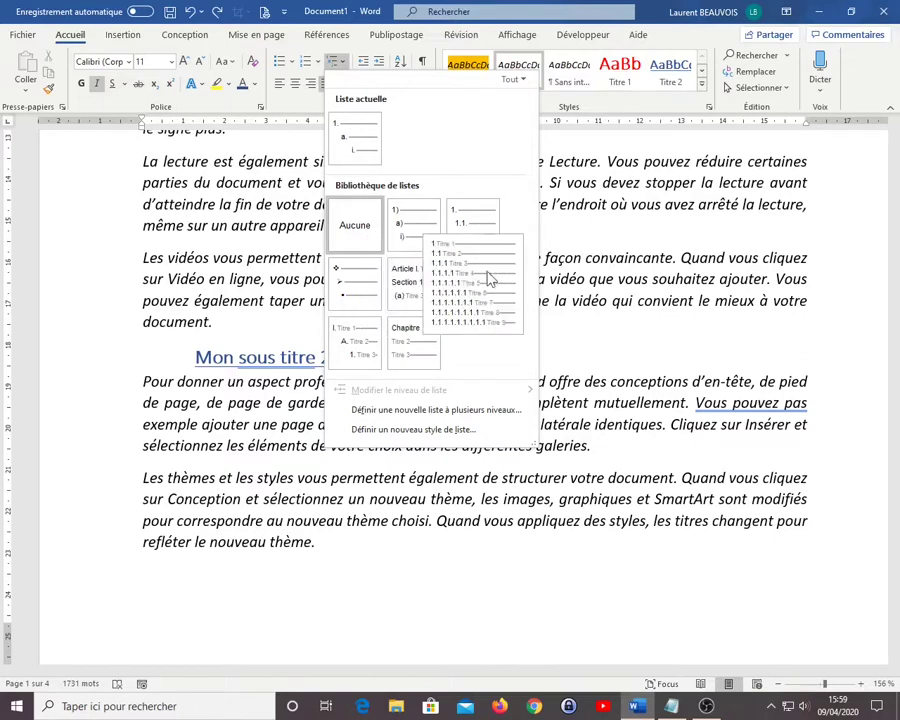
mouse_move(396, 352)
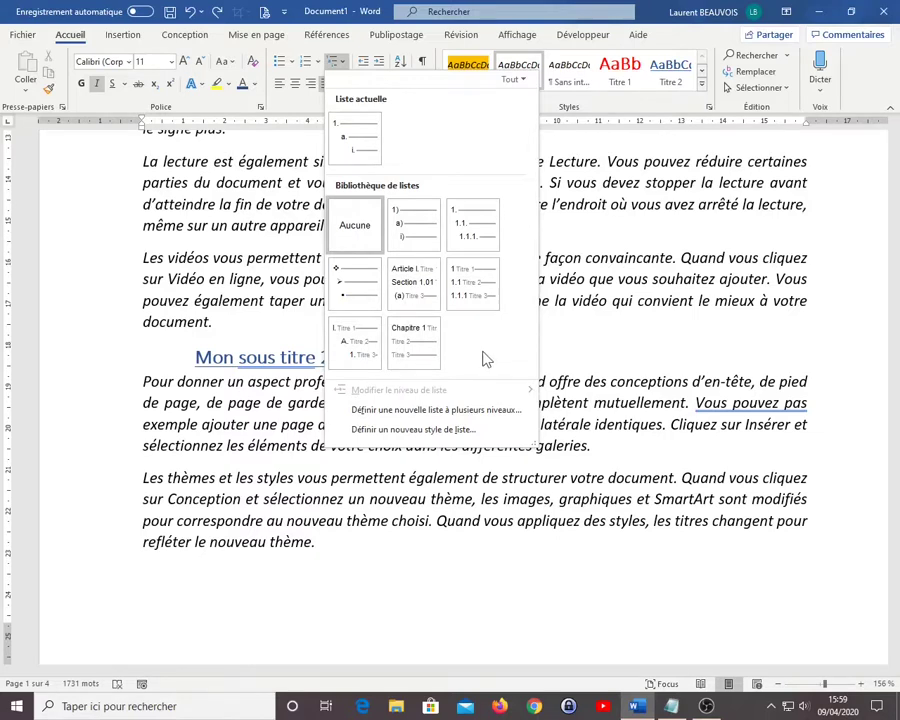
click(499, 420)
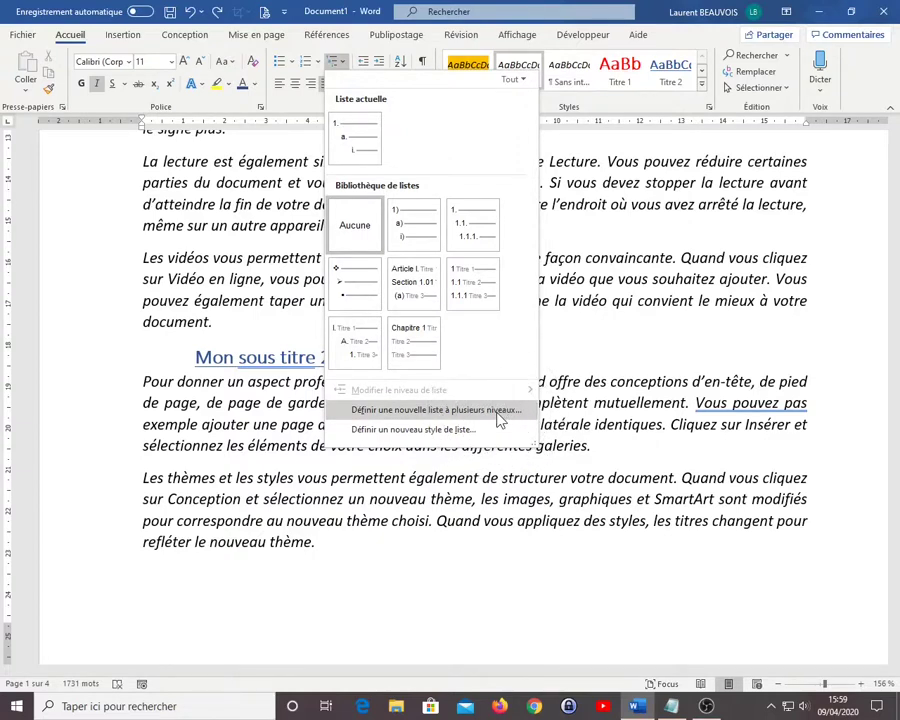
click(446, 380)
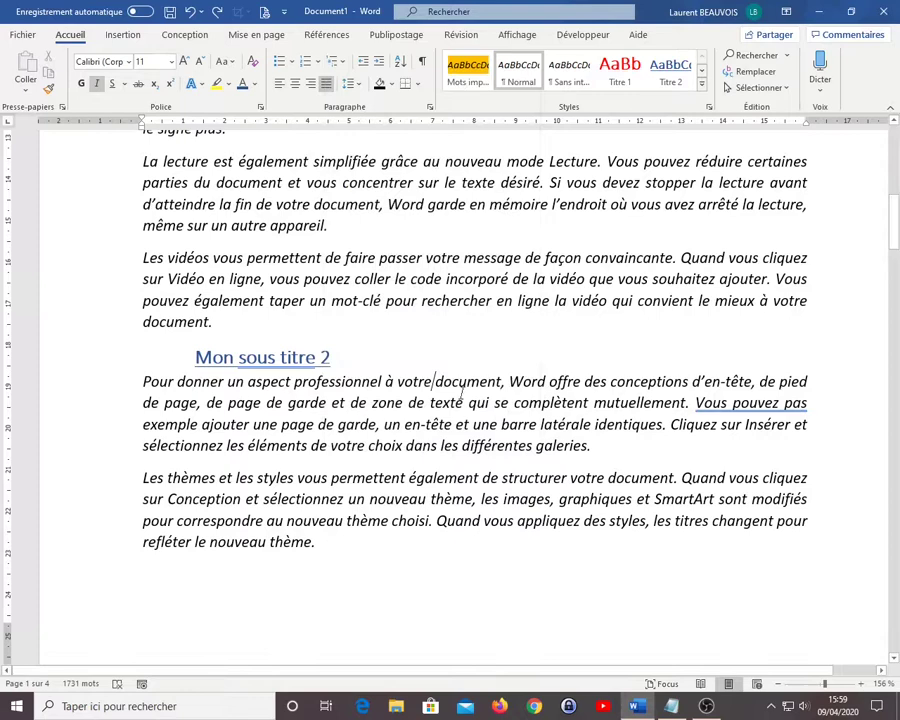
- Number the headings from "Mon sous titre 2" with the multilevel list format 1 Titre 1, 1.1 Titre 2, 1.1.1 Titre 3
click(305, 357)
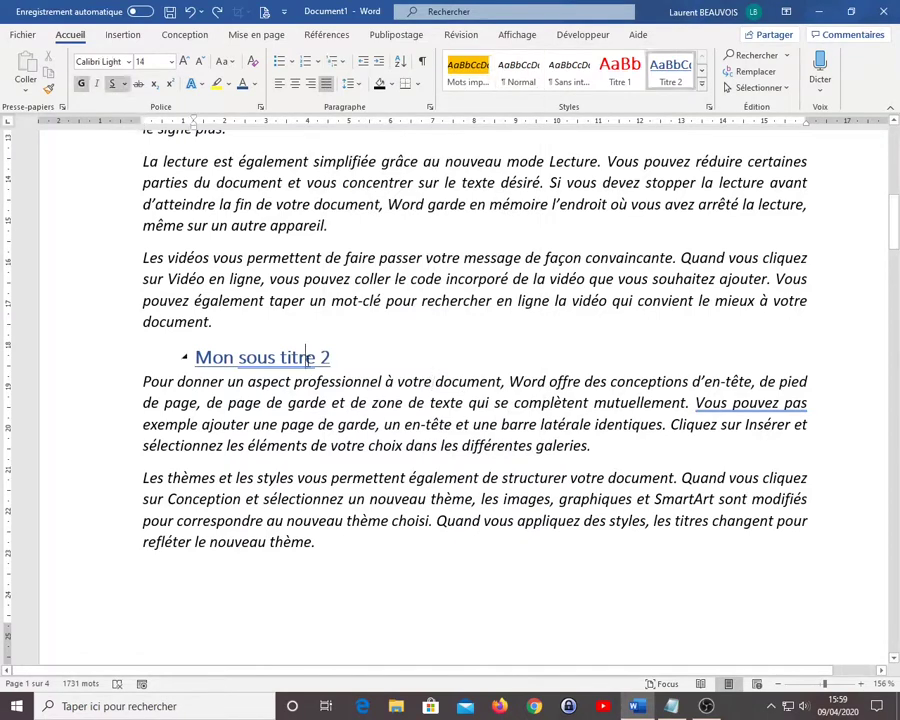
click(336, 61)
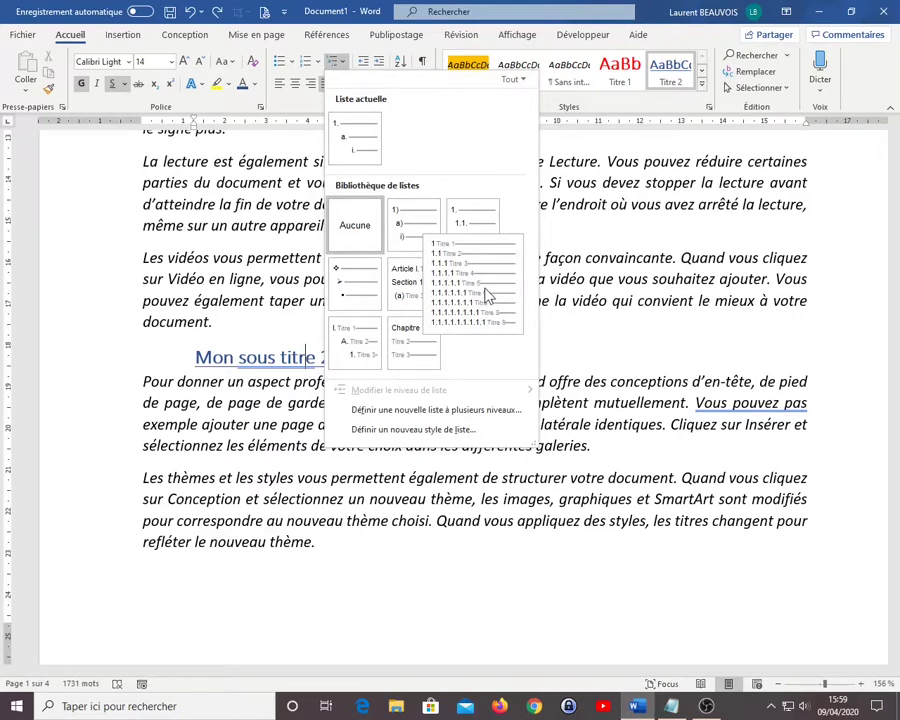
click(487, 295)
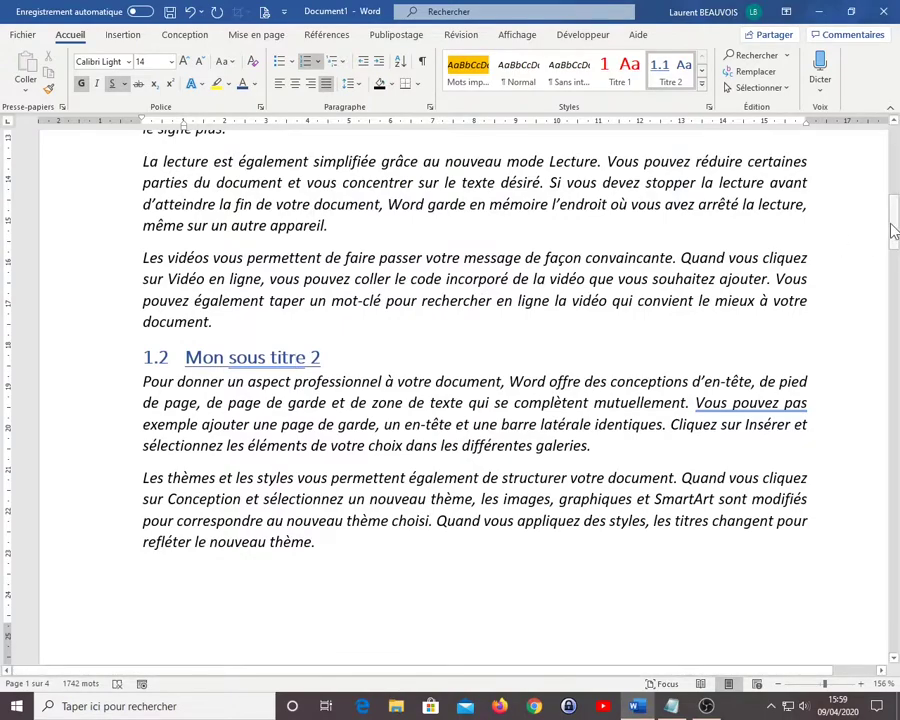
- Check the multilevel numbering on the main headings and subheadings further down the document
drag(894, 215, 894, 271)
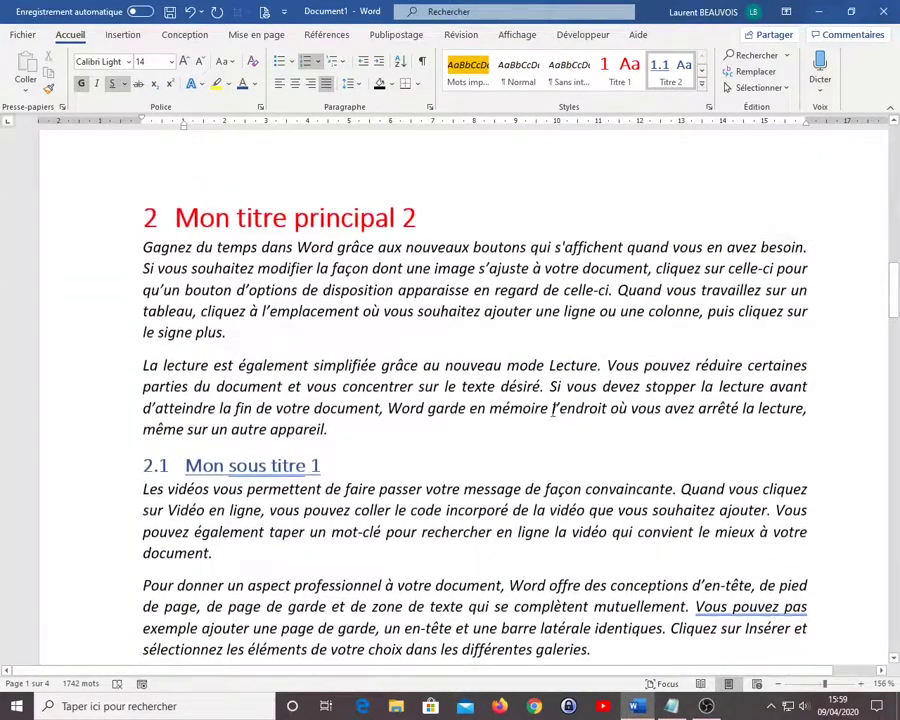
key(ctrl)
key(ctrl)
key(ctrl)
key(ctrl)
scroll(363, 465, down, 1)
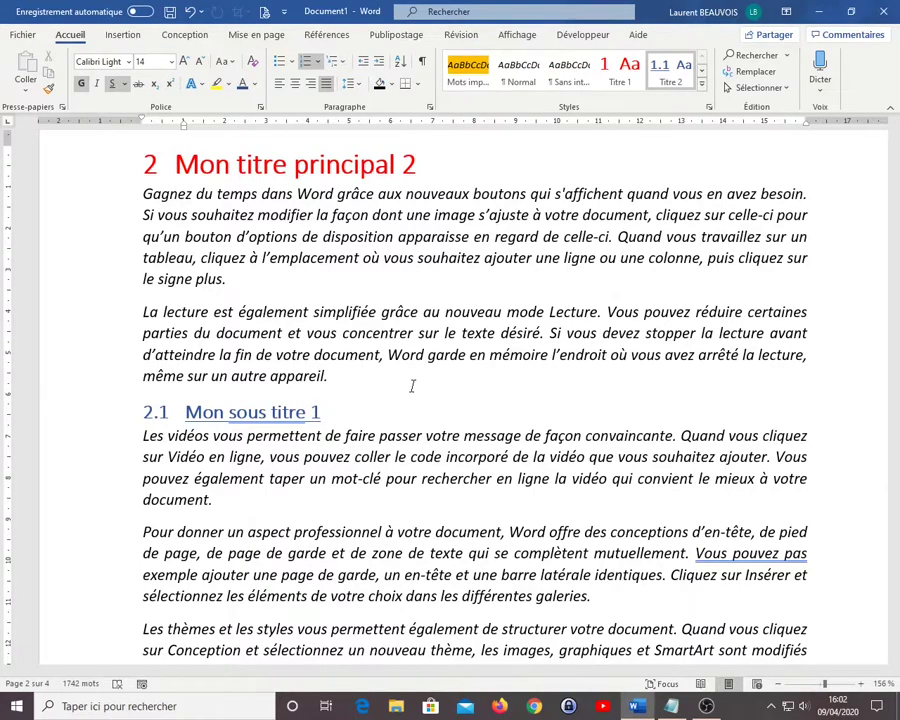
- Insert an empty paragraph above the heading "Mon titre principal 1" and apply the Normal style to it
drag(893, 305, 893, 160)
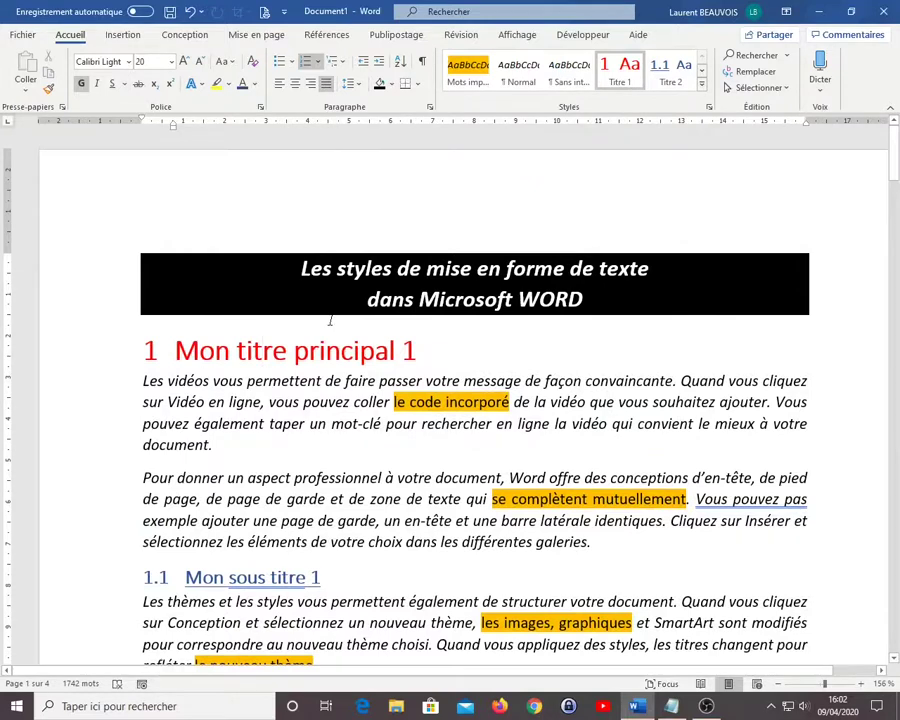
key(Return)
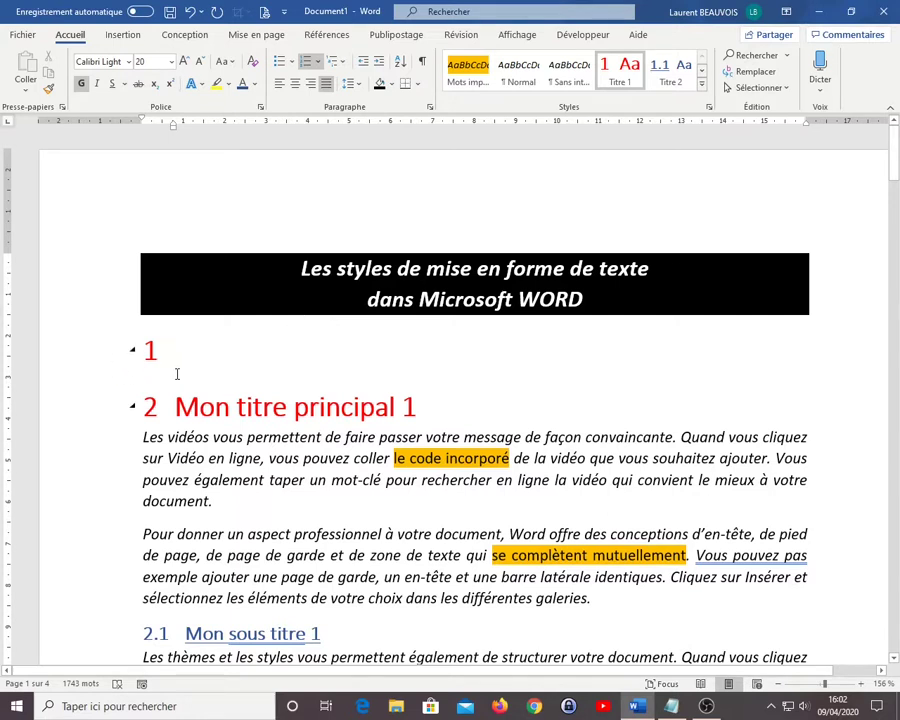
click(175, 406)
text(xxxx)
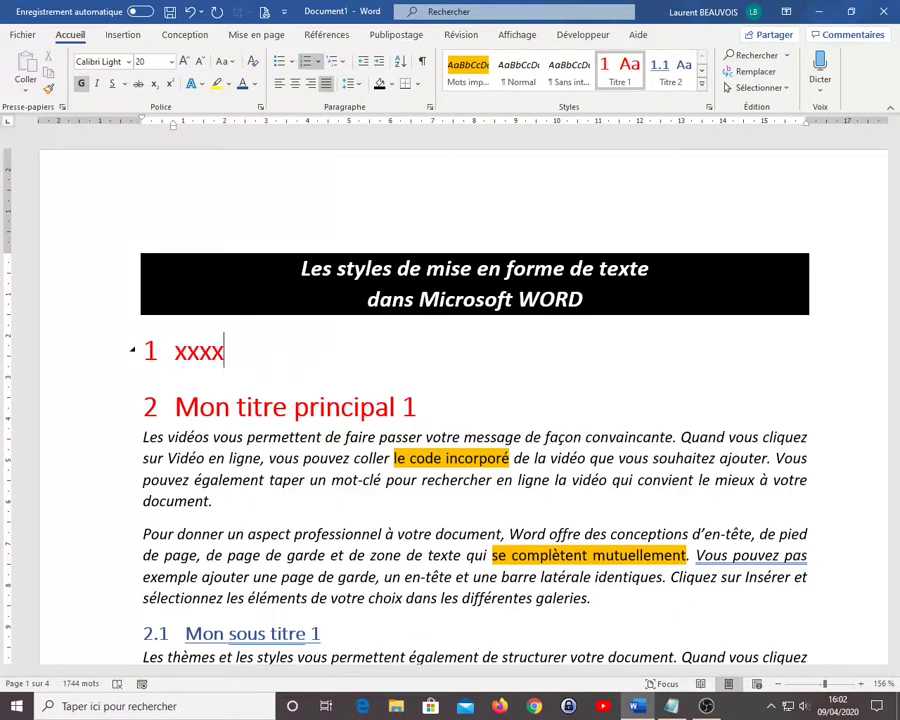
click(515, 78)
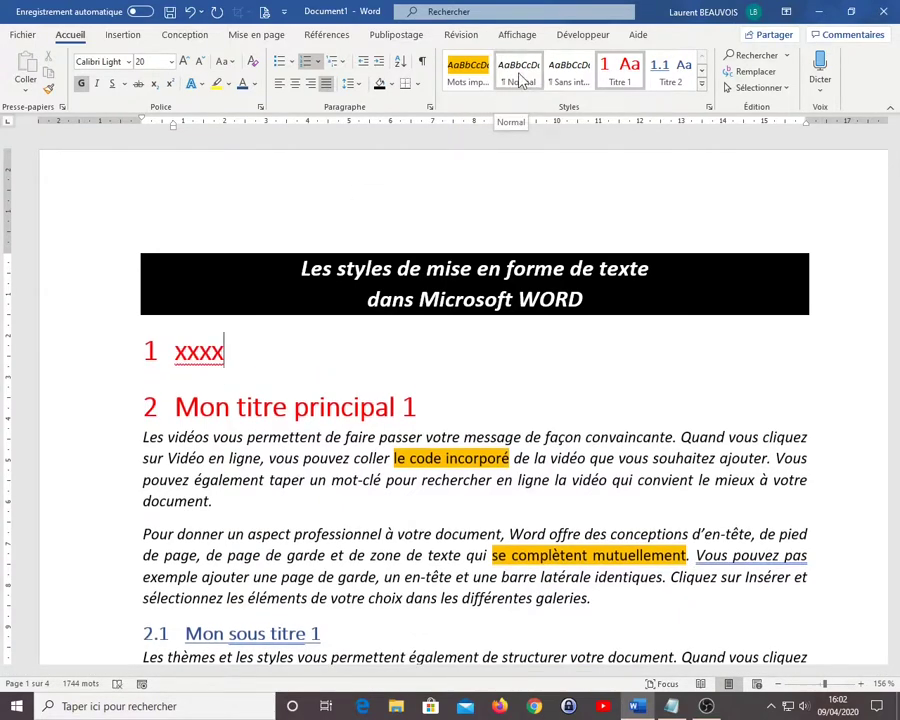
click(520, 80)
key(BackSpace)
key(BackSpace)
key(BackSpace)
key(BackSpace)
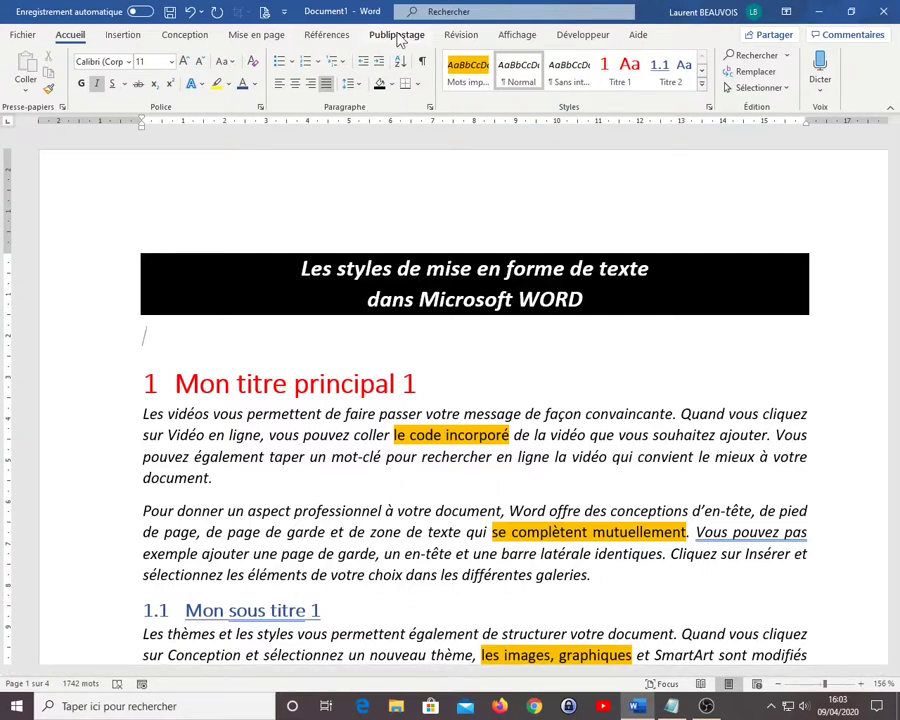
- Open the settings for a custom table of contents in the empty paragraph below the document title
click(330, 35)
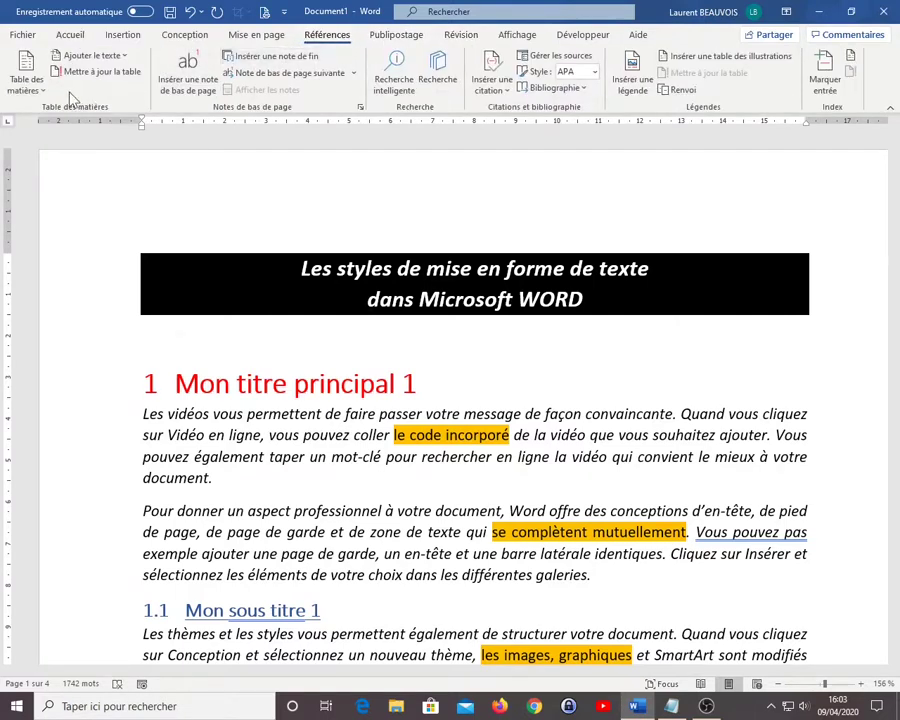
click(30, 82)
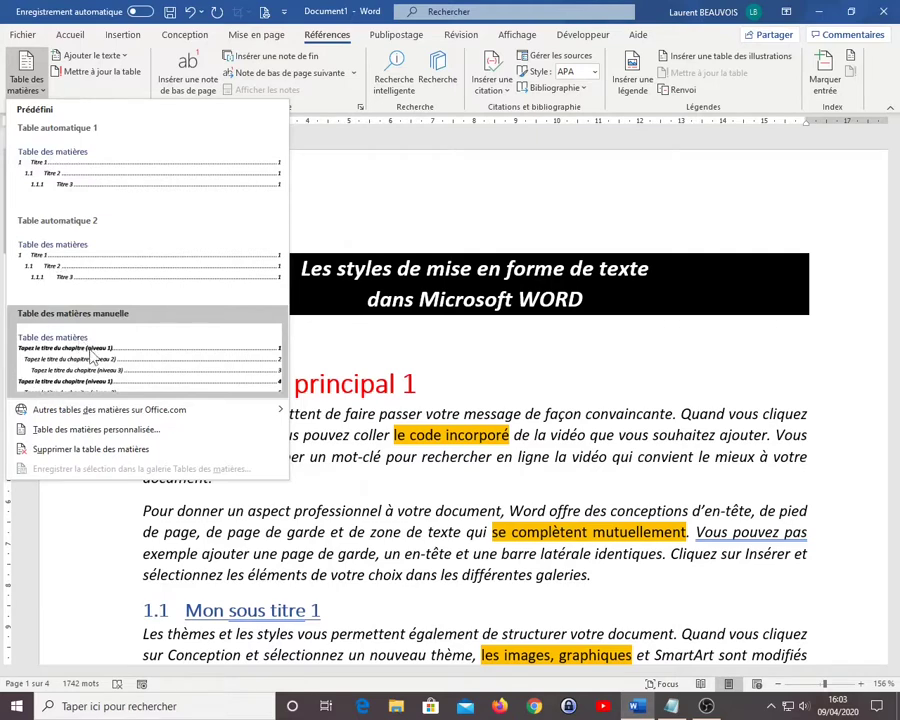
click(106, 434)
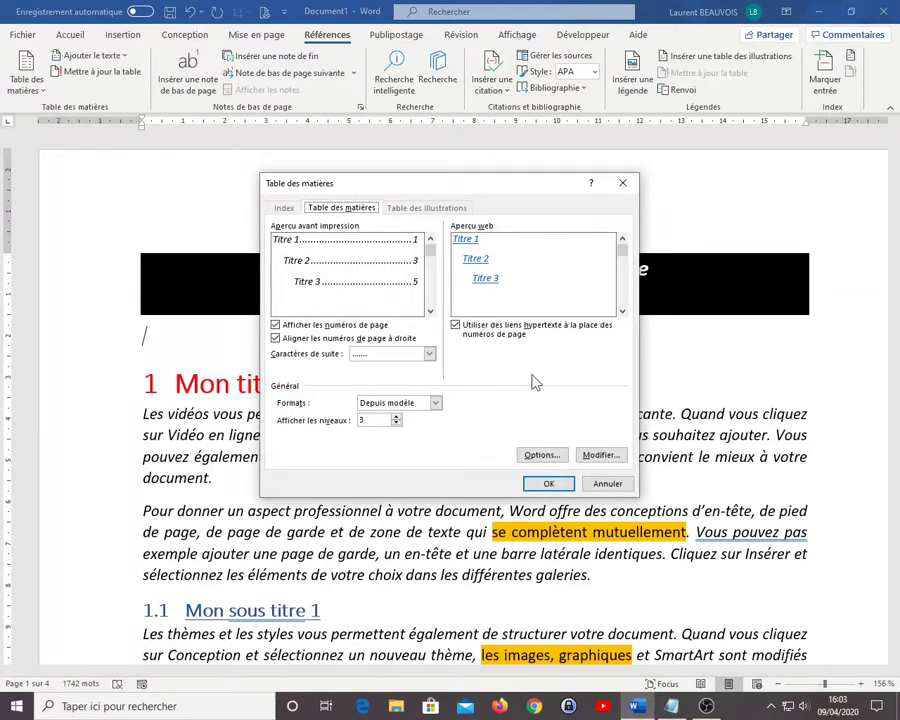
- Try the page number, right-alignment and underline leader options of the table of contents, and set the leader back to dots
click(362, 328)
click(364, 337)
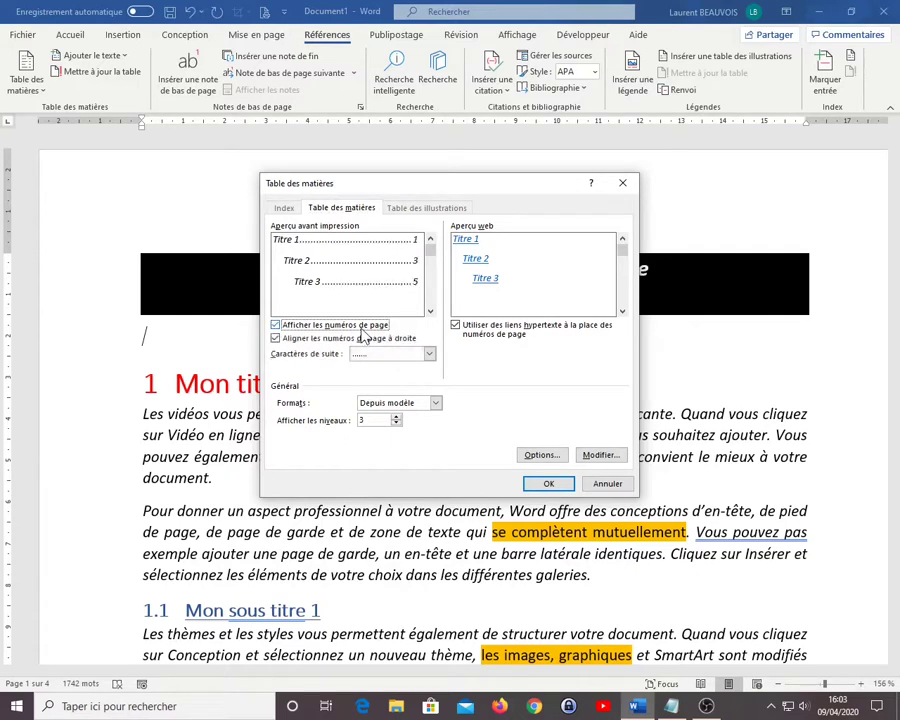
click(365, 336)
click(365, 336)
click(367, 339)
click(367, 339)
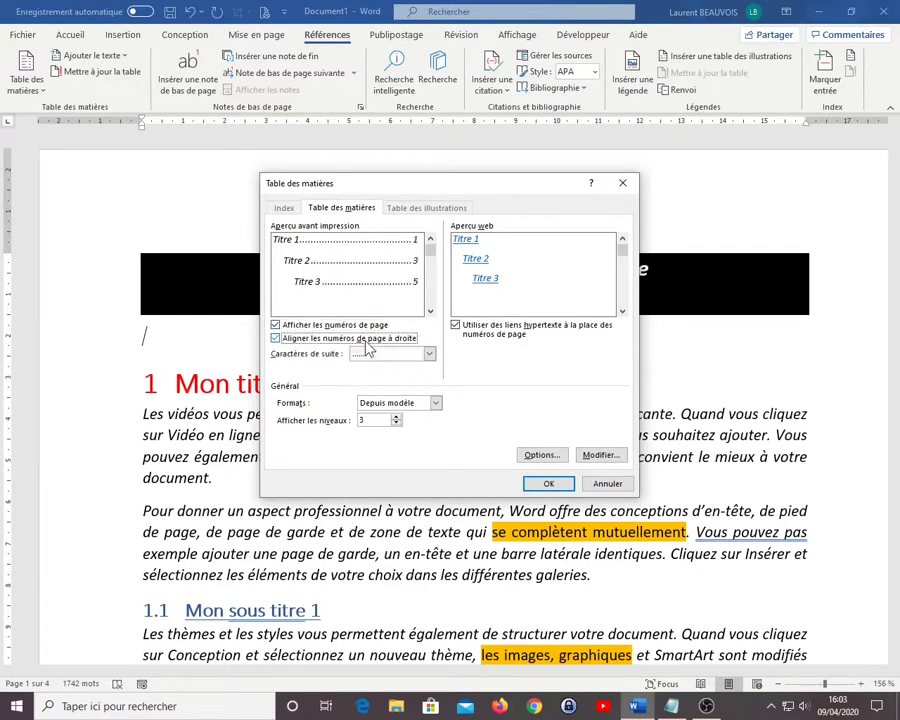
click(367, 339)
click(367, 339)
click(416, 353)
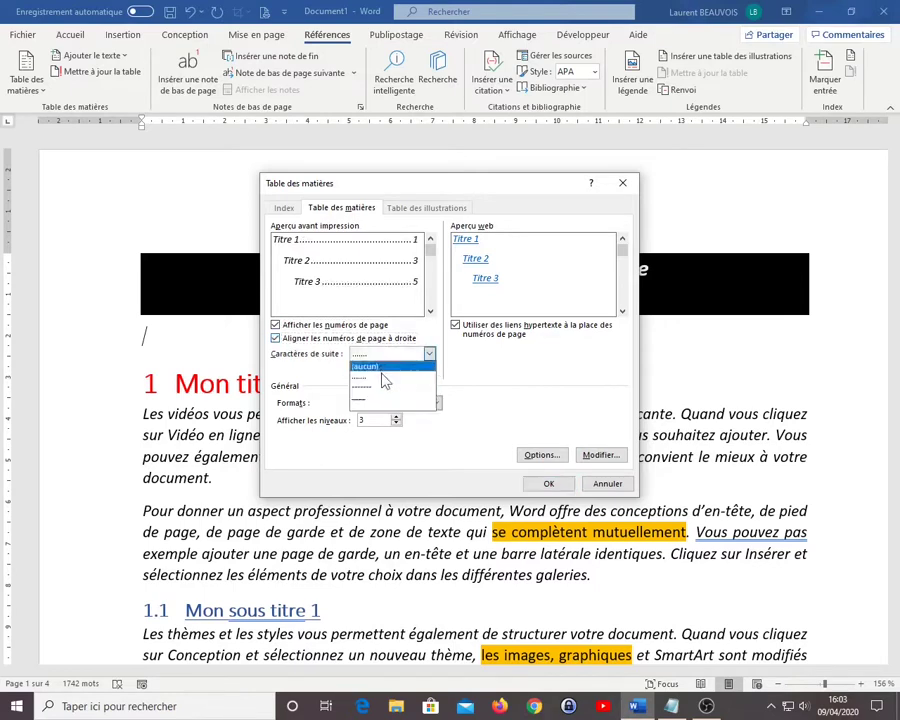
click(390, 398)
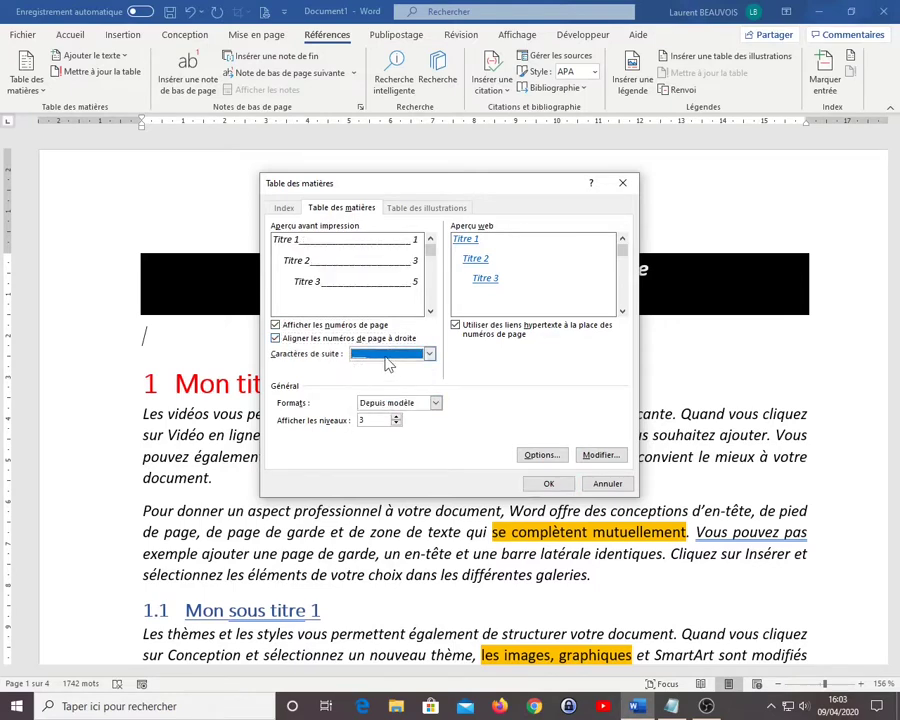
click(388, 357)
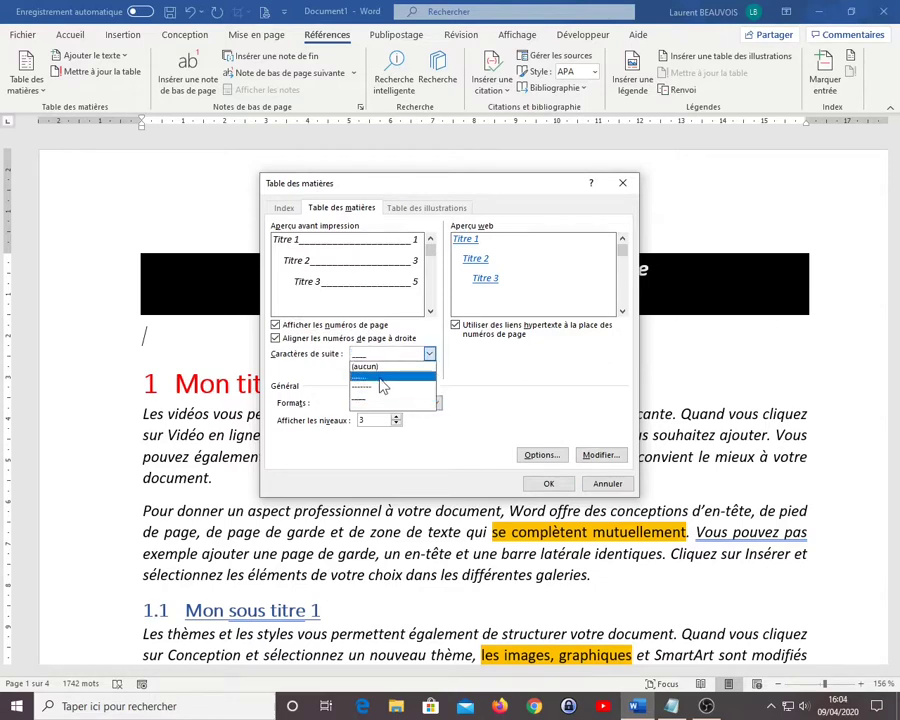
click(390, 381)
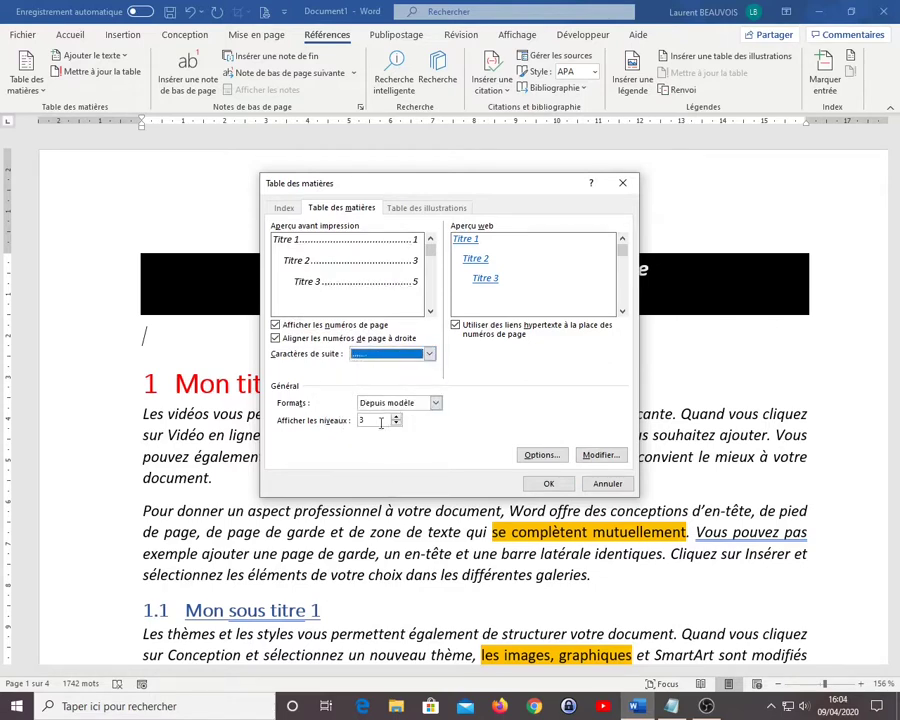
- Set the table of contents to show 2 heading levels and insert it
click(380, 421)
click(396, 418)
click(397, 423)
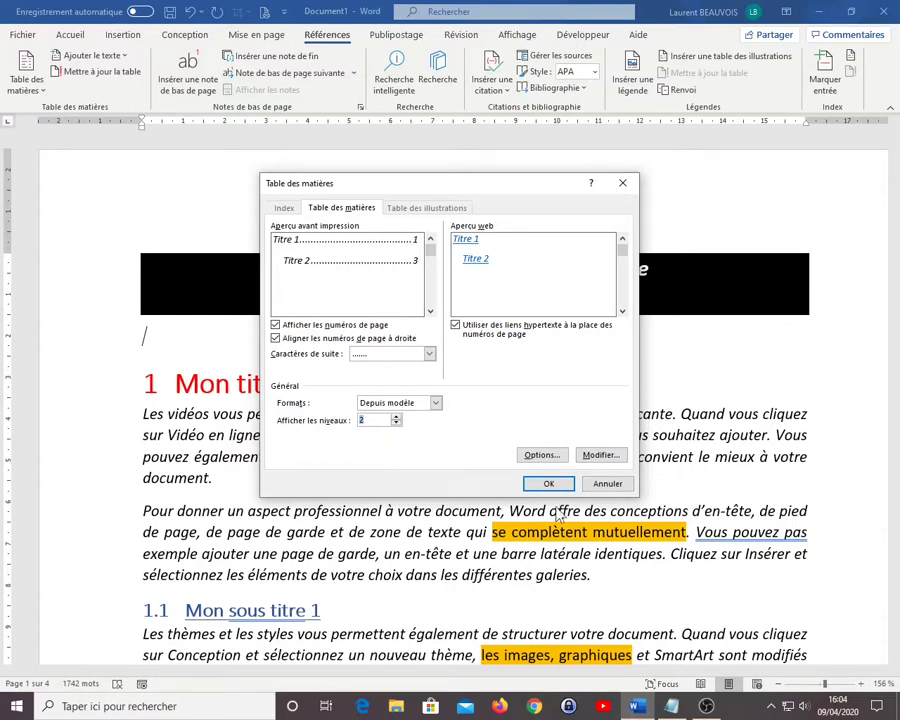
click(548, 483)
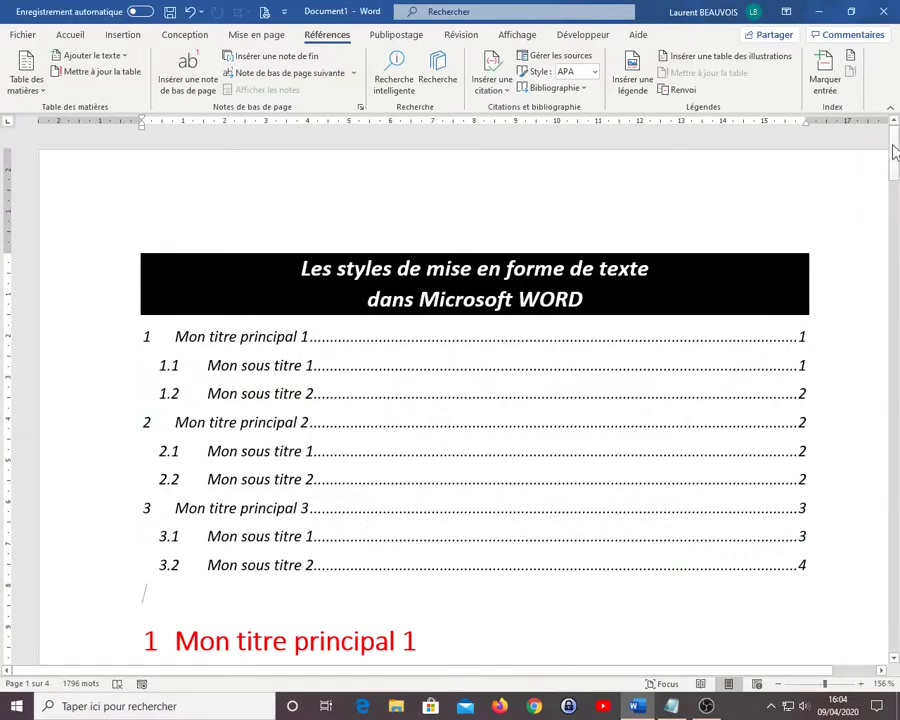
- Append "XXXXX" to the heading "Mon titre principal 1" below the table of contents
drag(895, 150, 895, 172)
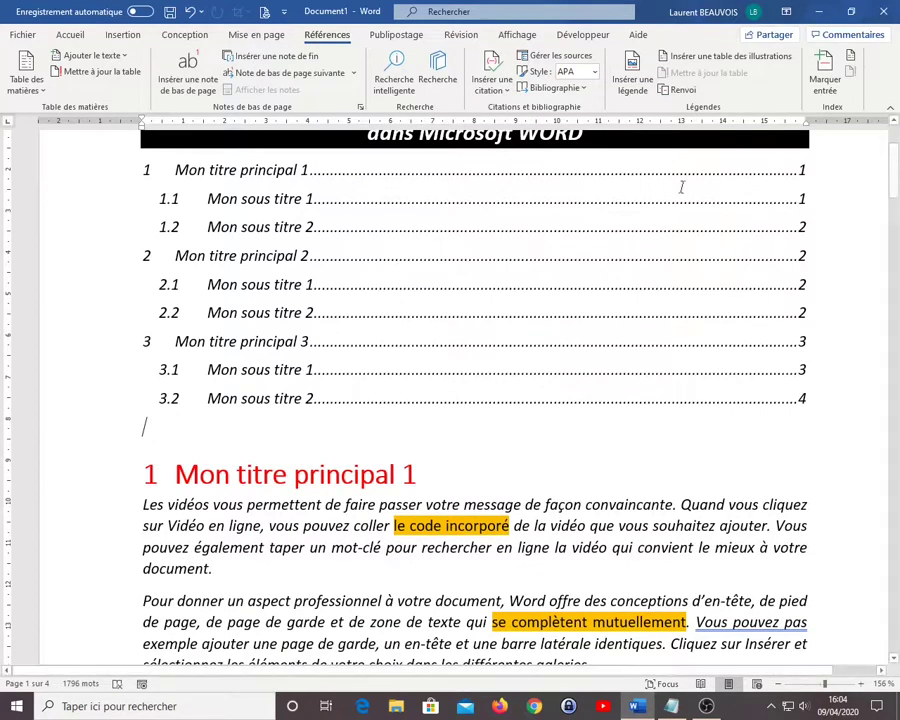
click(319, 474)
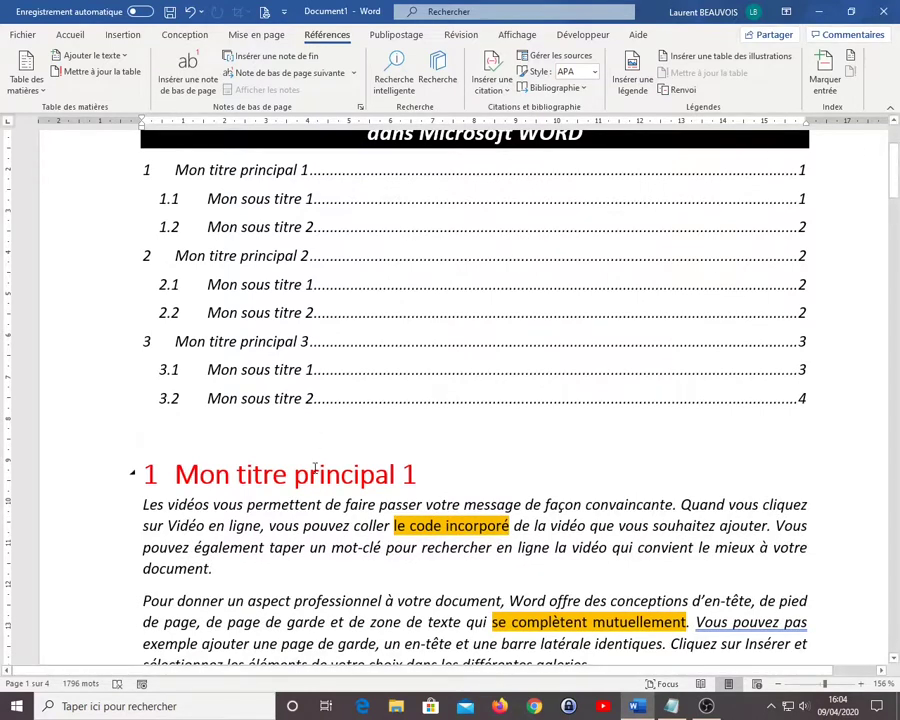
click(411, 469)
text(XXXXX)
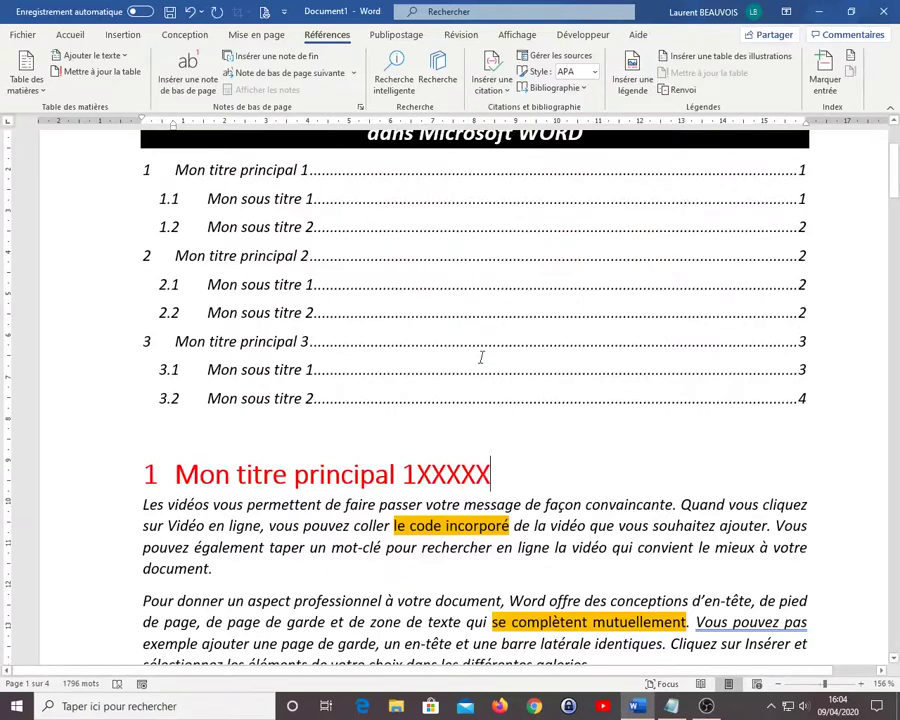
- Update the entire table of contents so it picks up the edited heading "Mon titre principal 1XXXXX"
scroll(897, 175, up, 2)
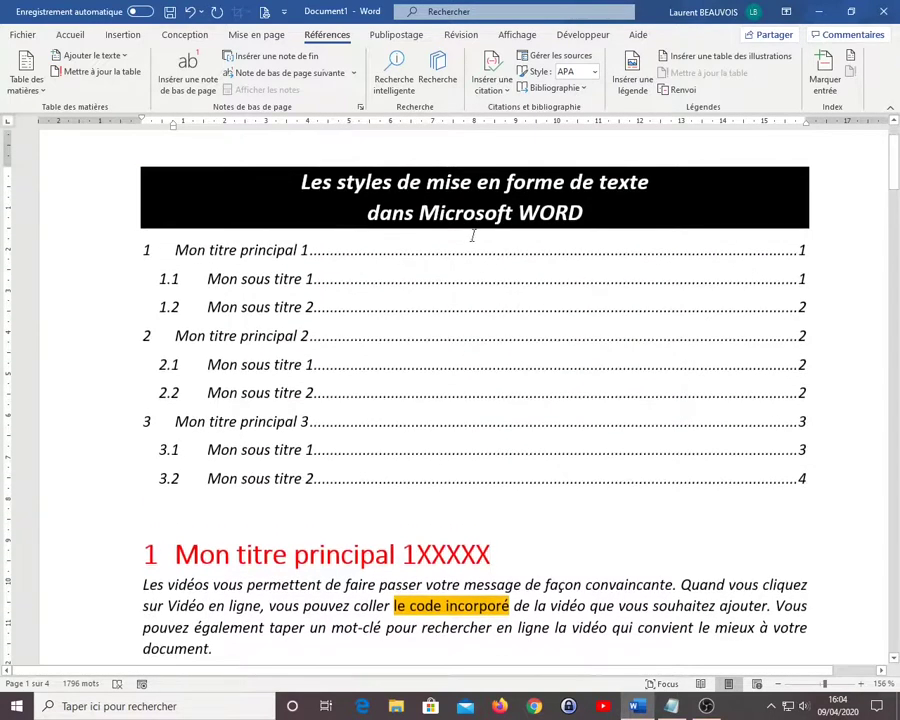
click(341, 251)
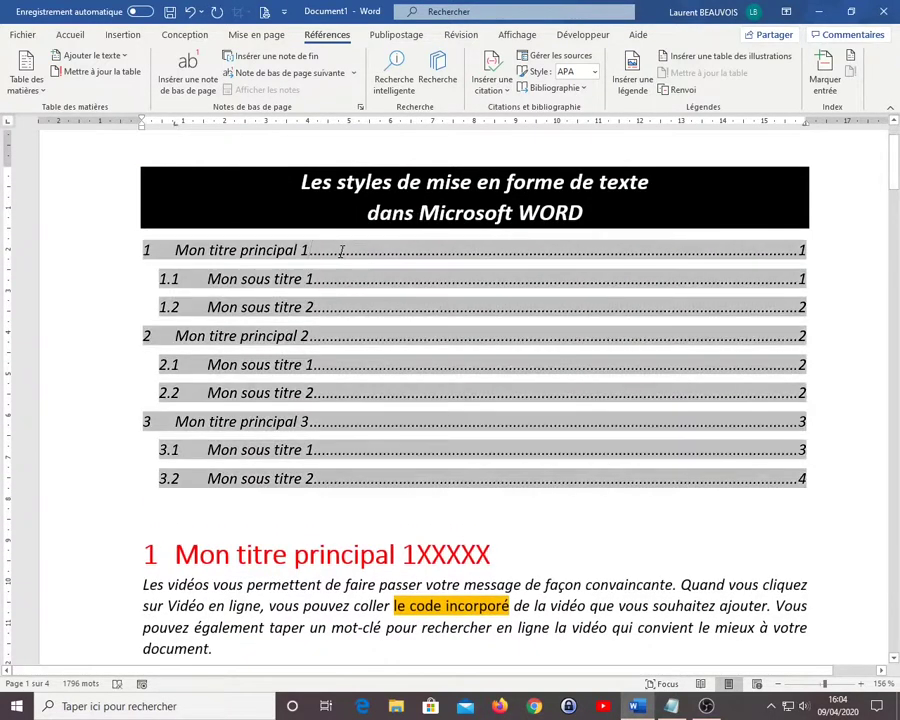
right_click(341, 251)
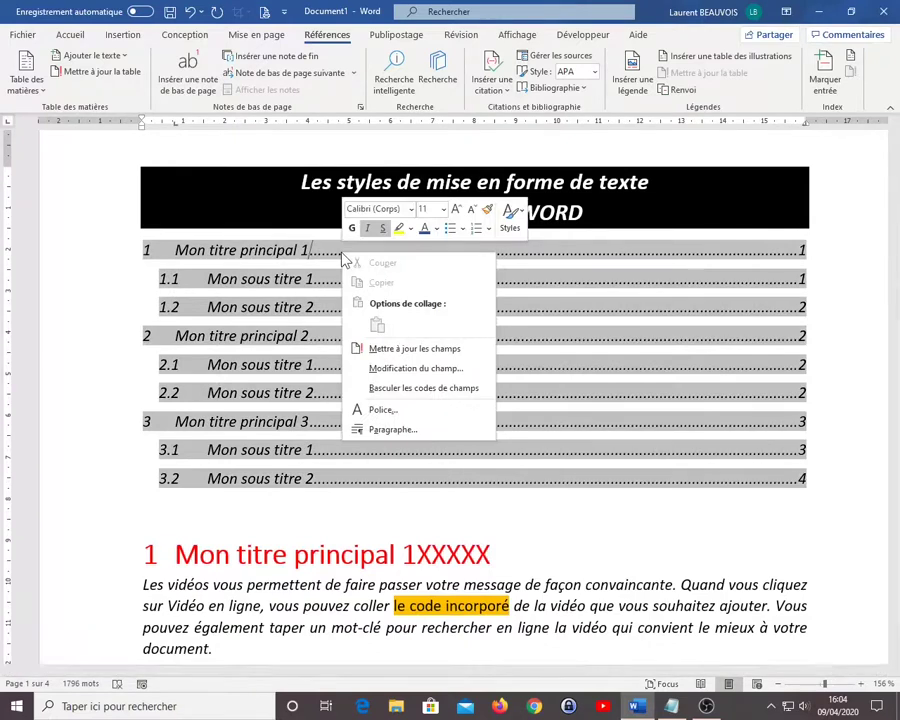
click(405, 350)
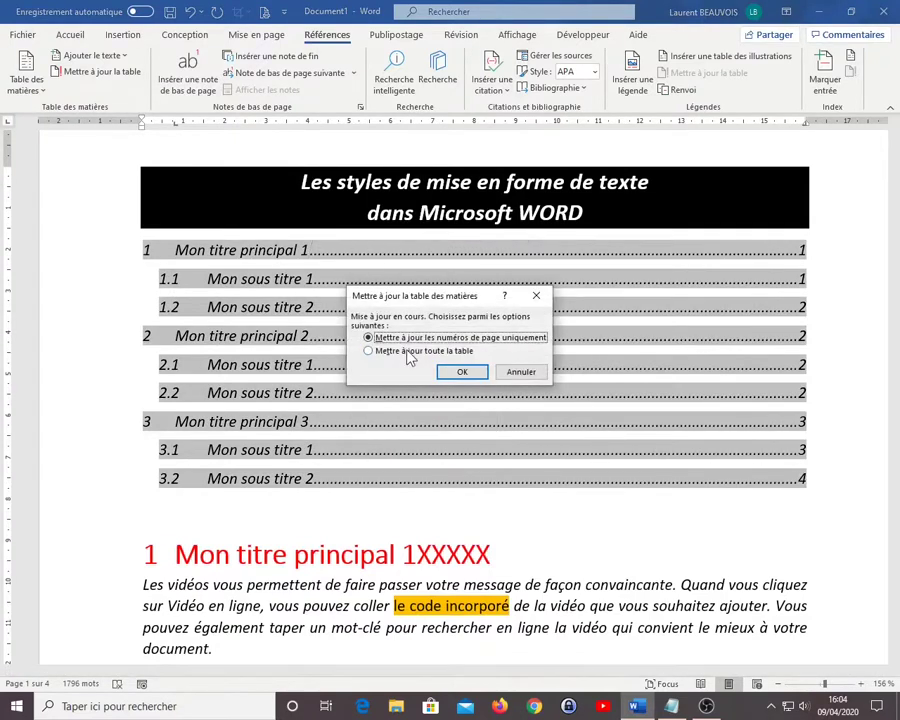
click(412, 351)
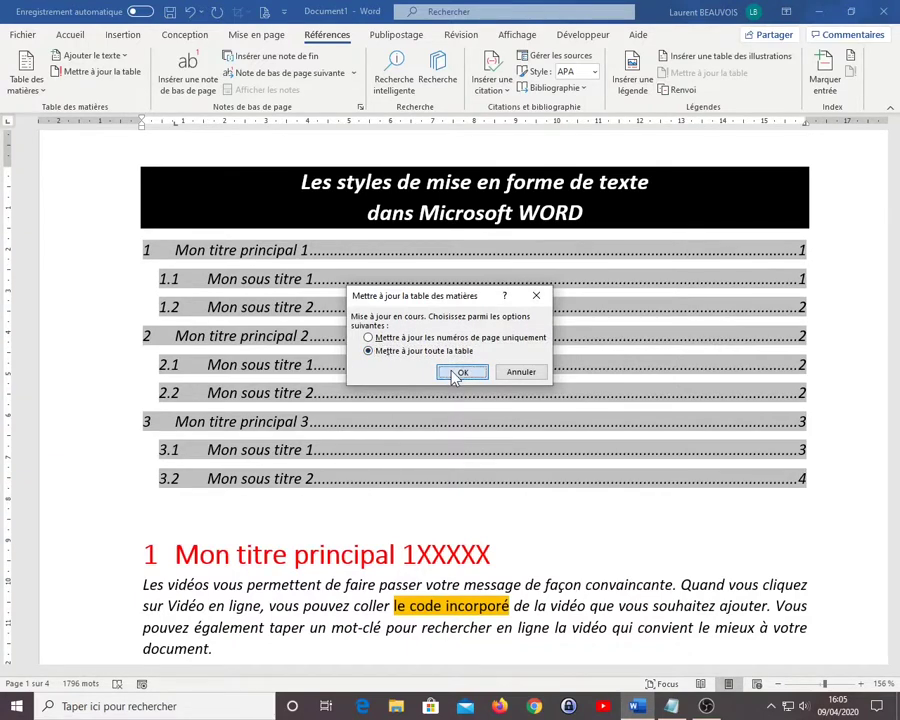
click(456, 372)
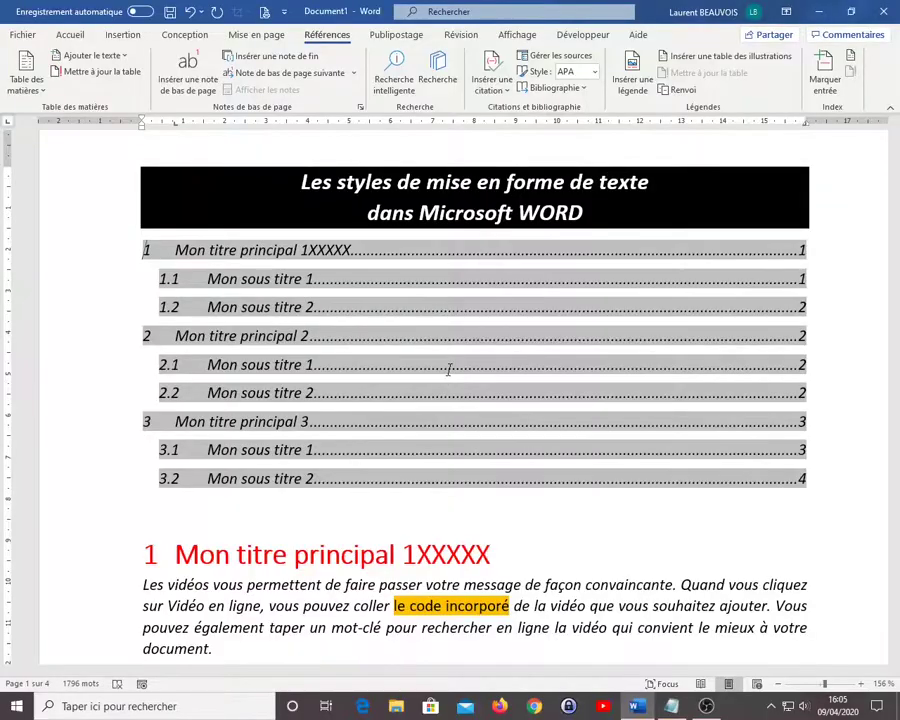
- Add the paragraph "XXXXXXXXXZZZZZZZ" on page 4 above a paragraph beginning "Pour donner un aspect professionnel" and apply the Titre 1 style to it
drag(893, 170, 893, 556)
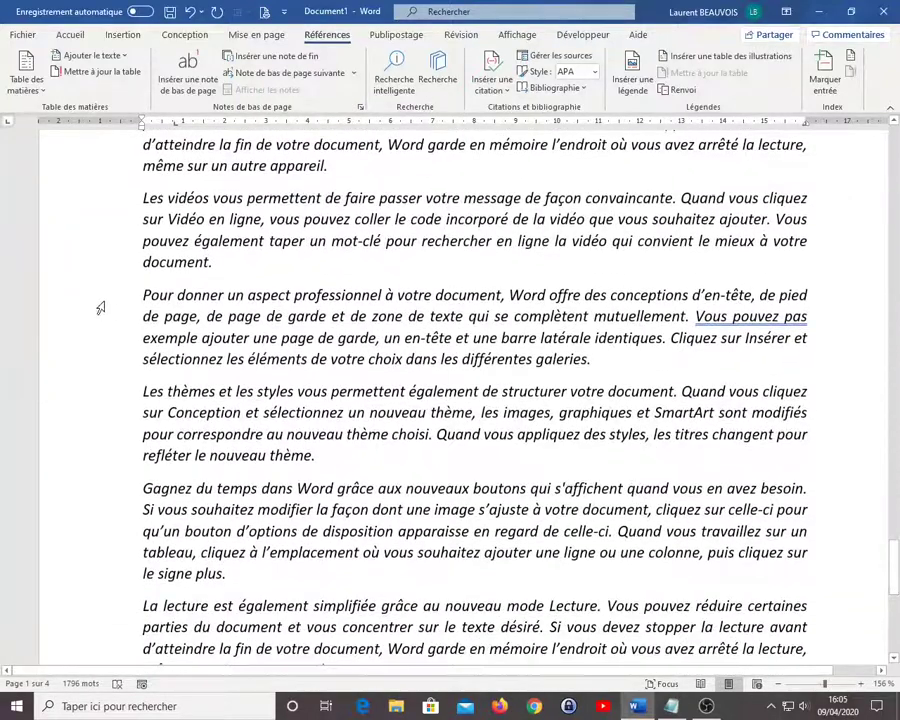
click(216, 263)
key(Return)
text(XXXX)
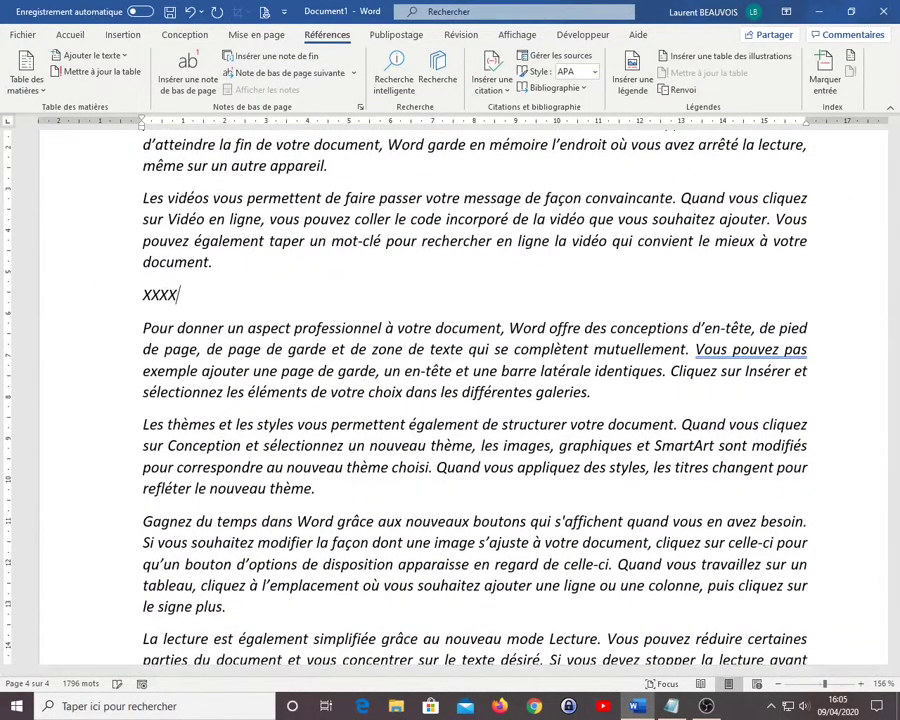
text(XXXXXZZZZZZZ)
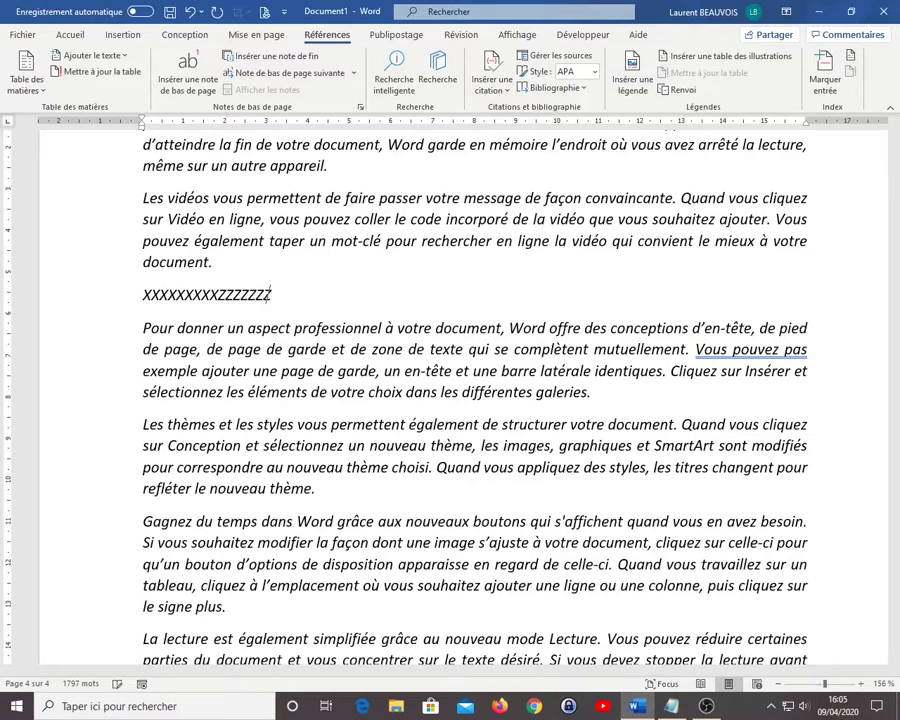
triple_click(273, 294)
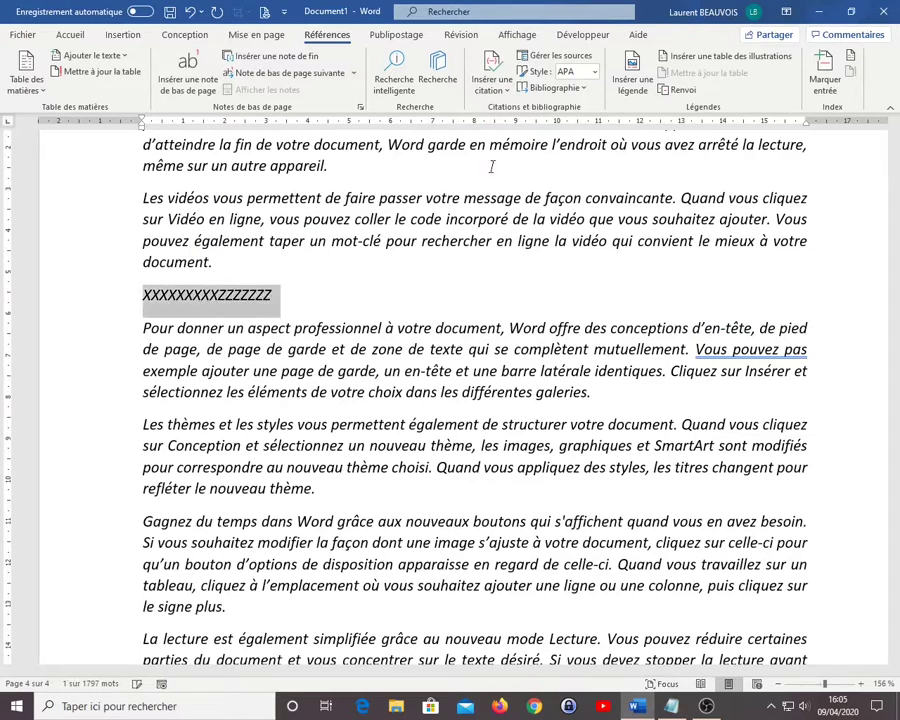
click(70, 34)
click(617, 68)
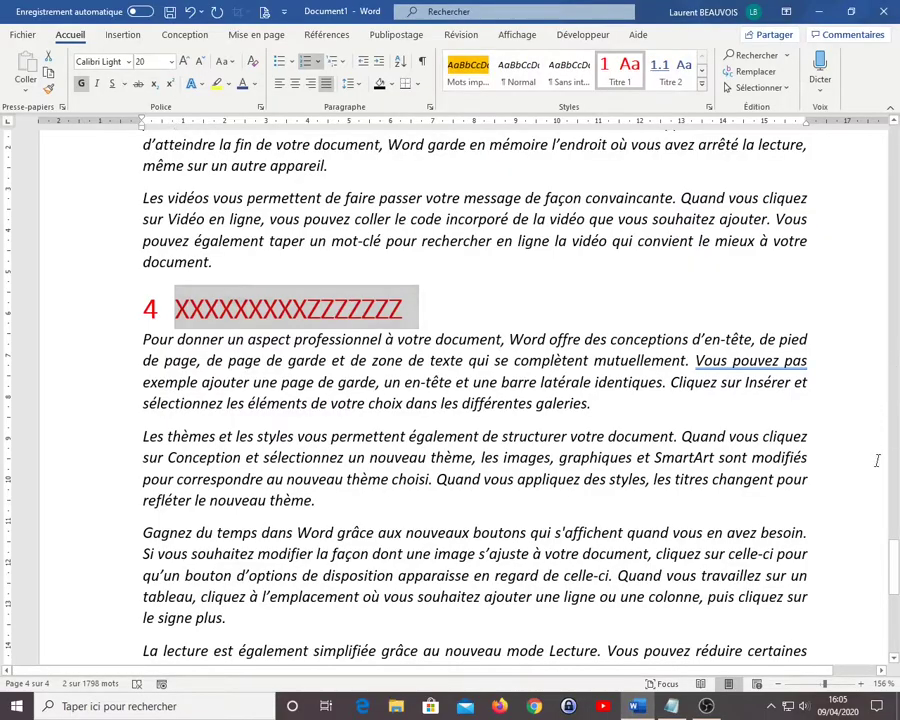
- Update the entire table of contents to include the new heading "XXXXXXXXXZZZZZZZ"
click(812, 457)
drag(893, 550, 893, 142)
click(446, 376)
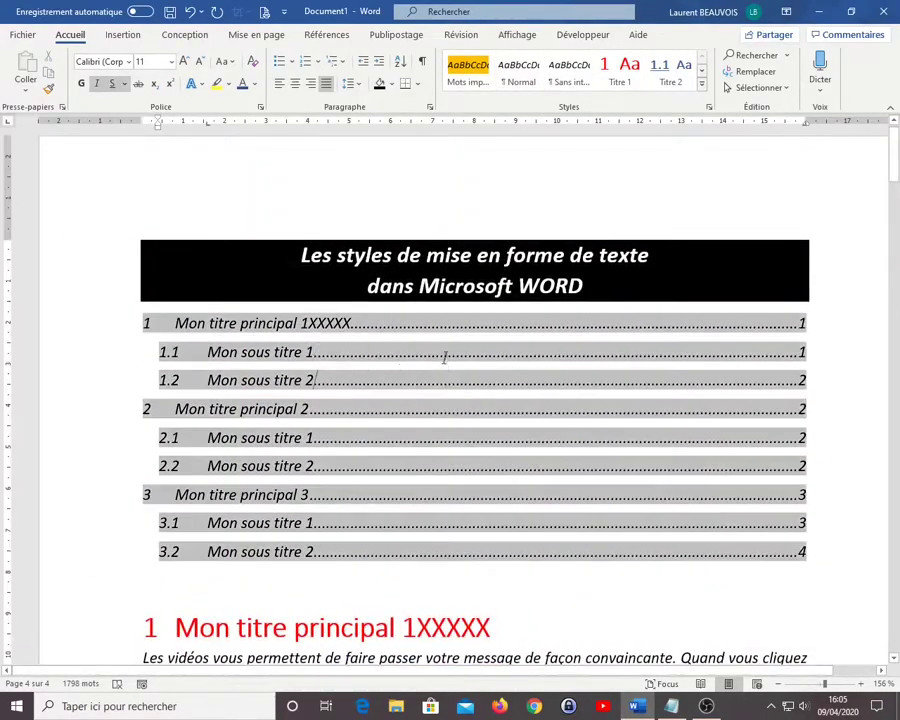
right_click(447, 358)
click(514, 449)
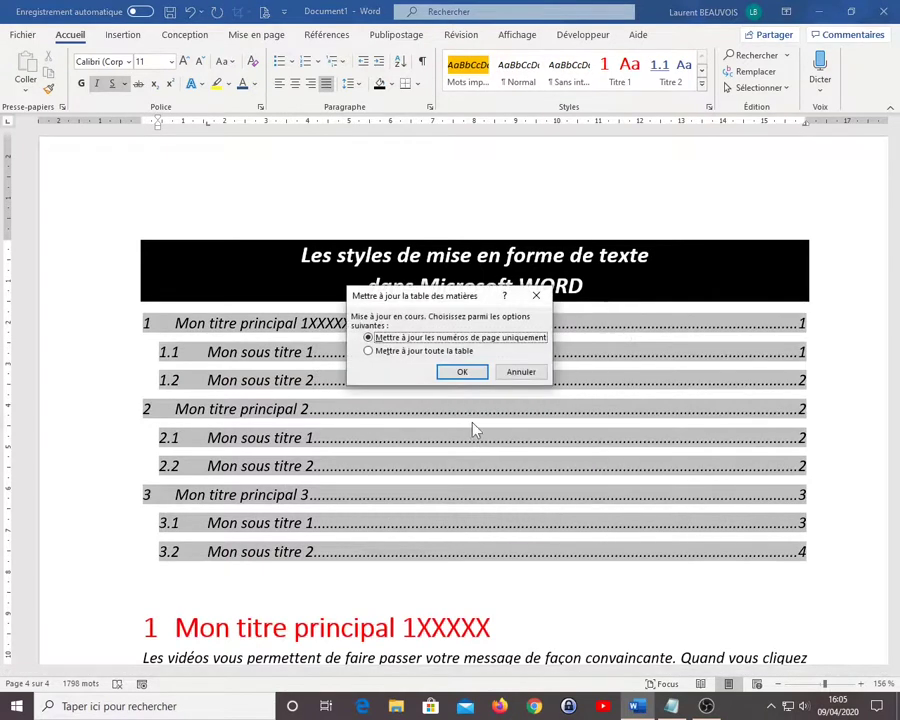
click(447, 352)
click(459, 371)
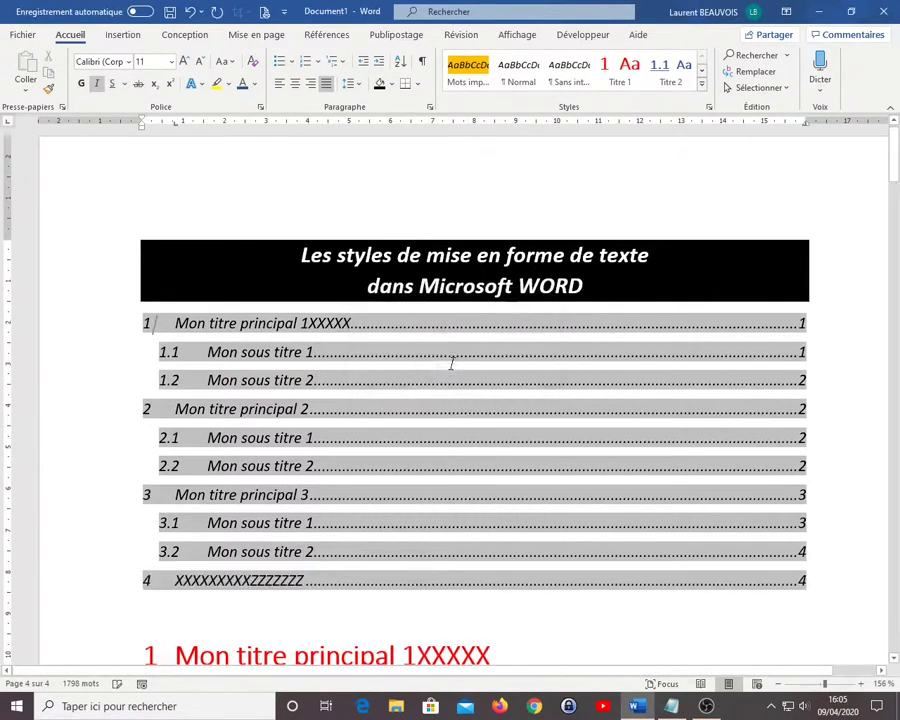
click(259, 589)
ctrl+click(259, 588)
- Add the paragraph "zzzzzzzzzzzzzzzzz" above the document's last paragraph, which begins "La lecture est également simplifiée"
drag(897, 147, 895, 600)
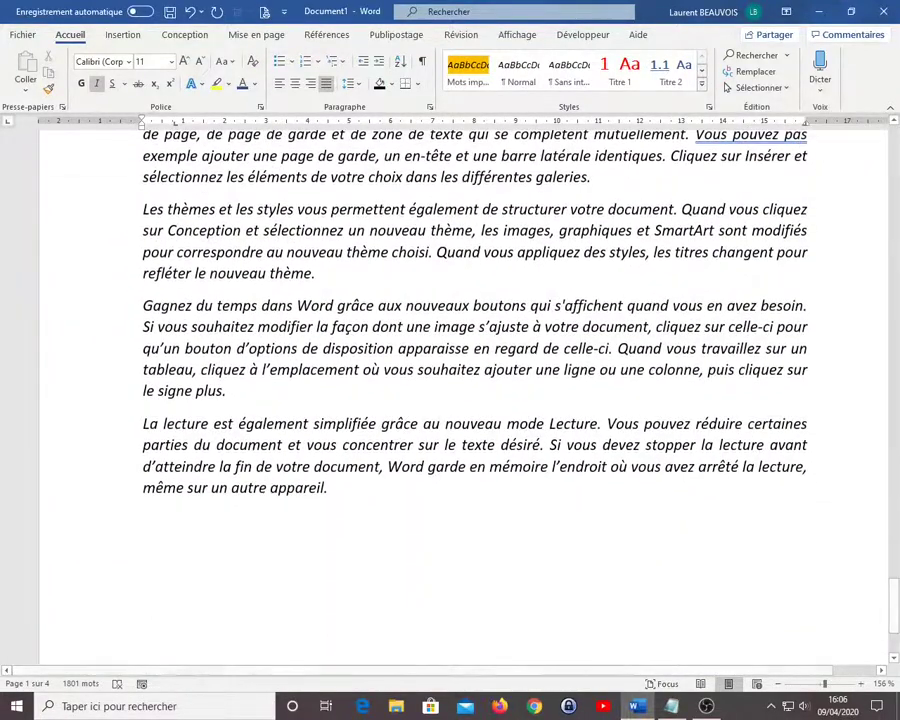
click(314, 385)
key(Return)
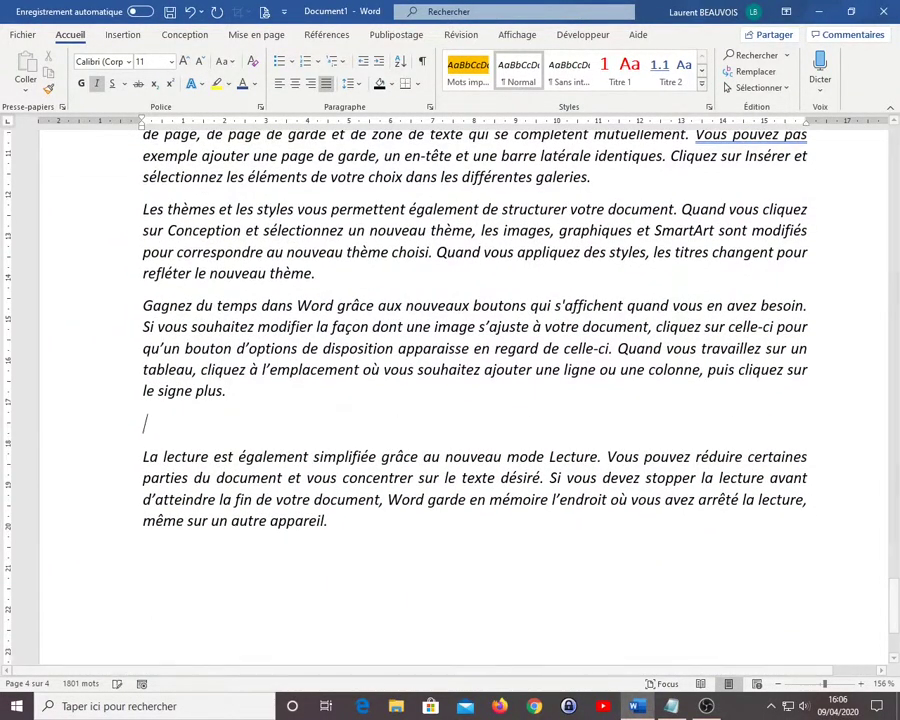
text(zzzz)
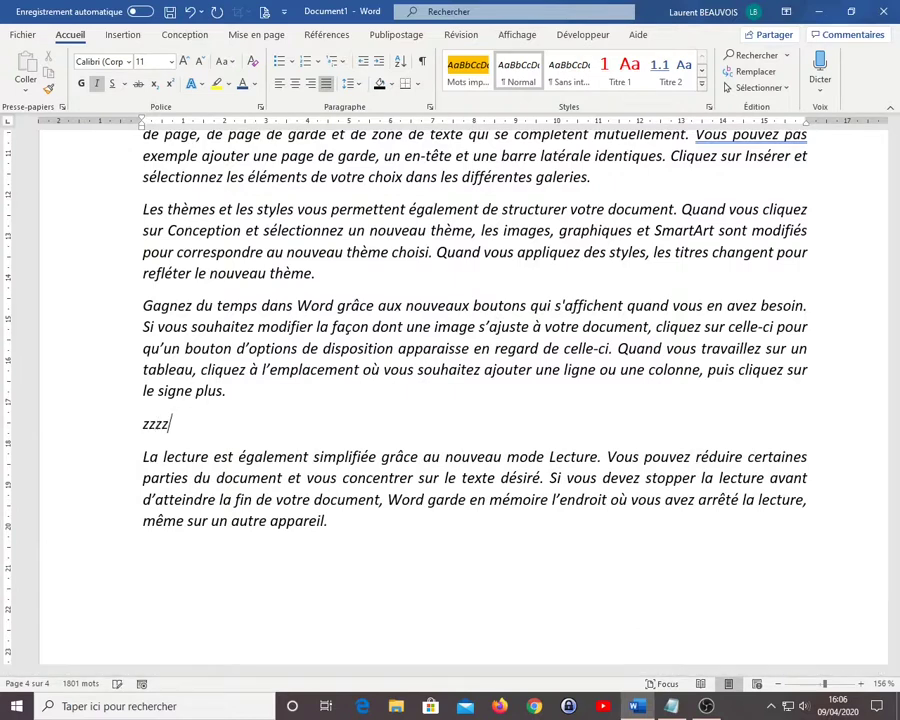
text(zzzzzzzzzzzz)
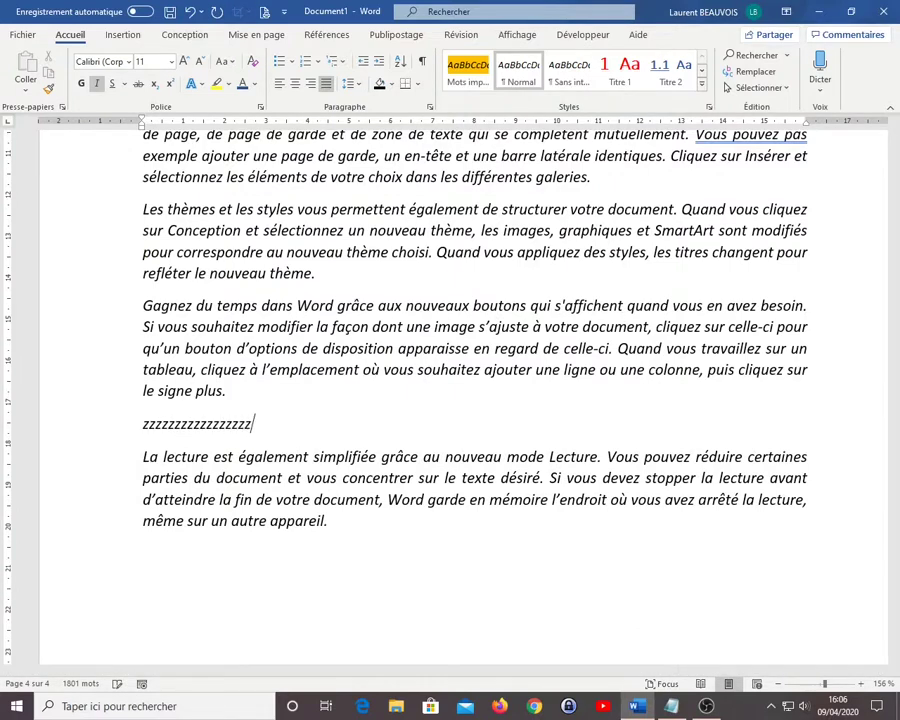
- Set the outline level of the "zzz…" paragraph to Niveau 1 in its paragraph settings, keeping its Normal style
key(shift+Home)
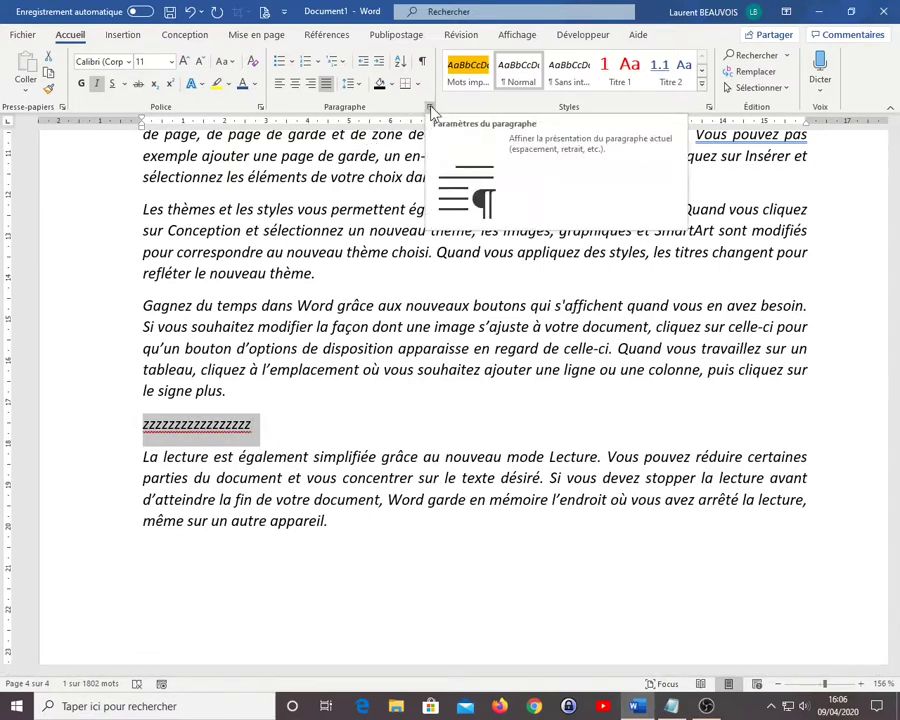
click(616, 84)
click(430, 108)
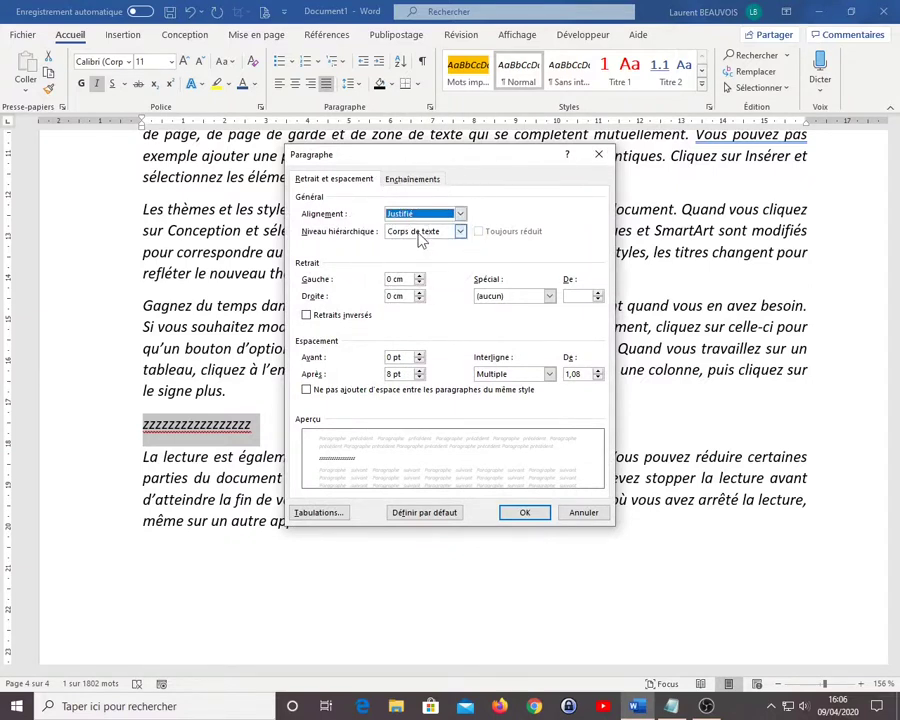
click(423, 238)
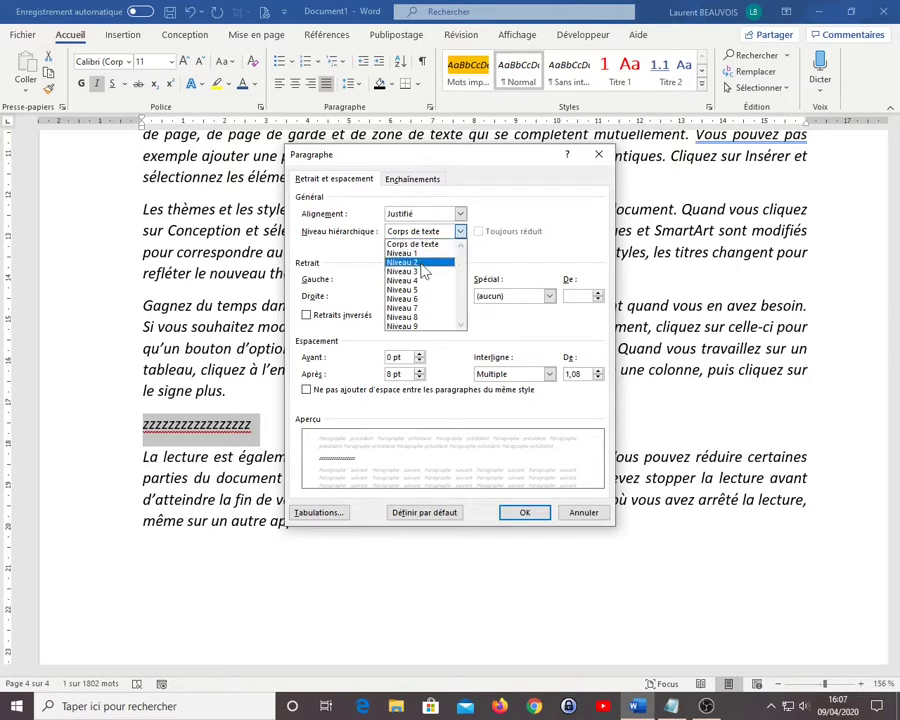
click(422, 254)
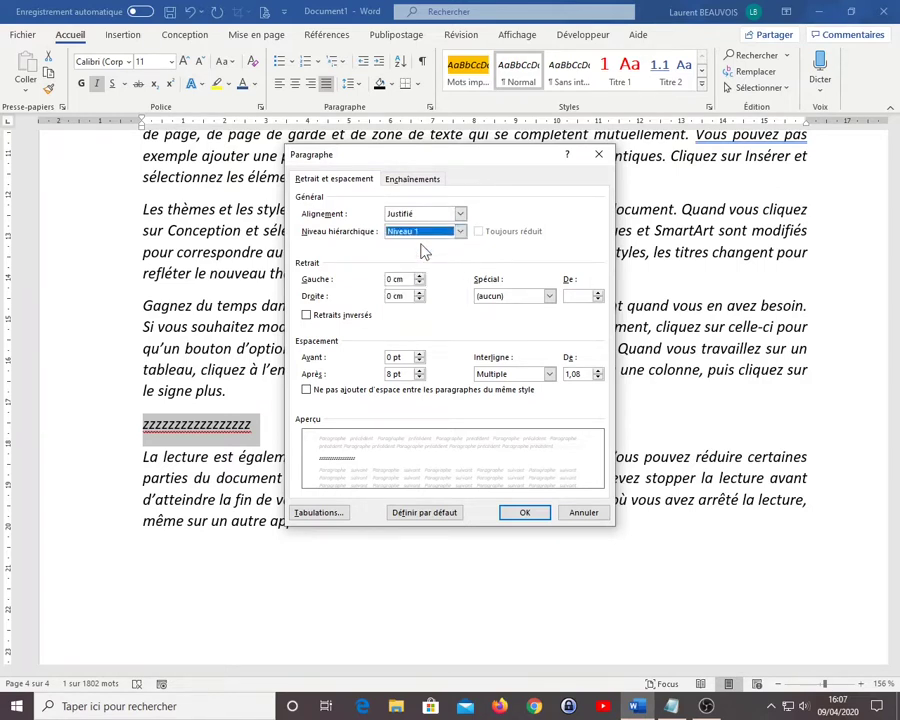
click(421, 233)
click(422, 263)
click(424, 235)
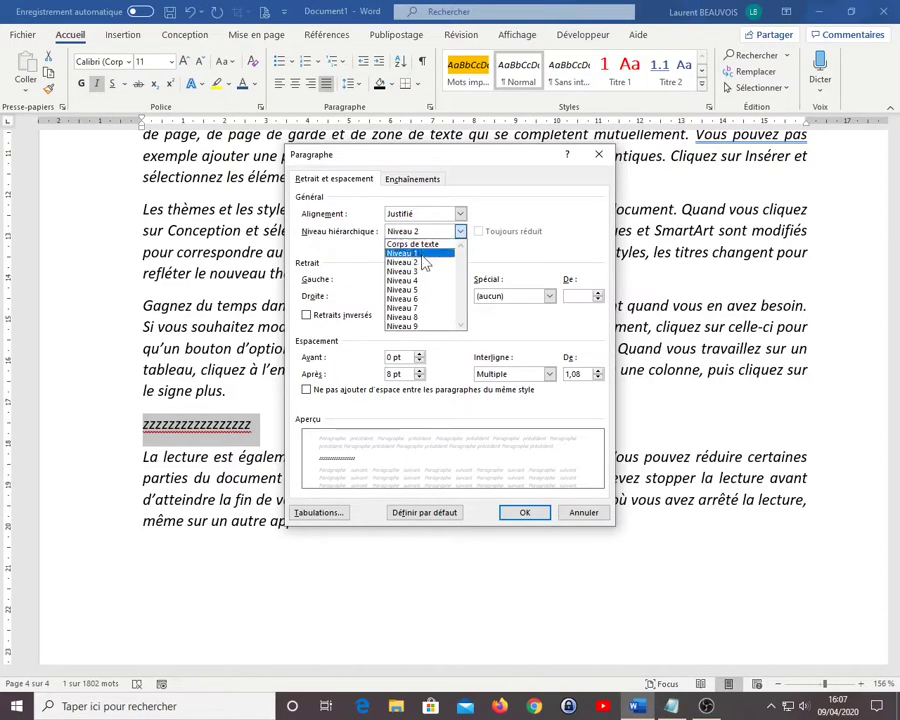
click(422, 254)
click(524, 512)
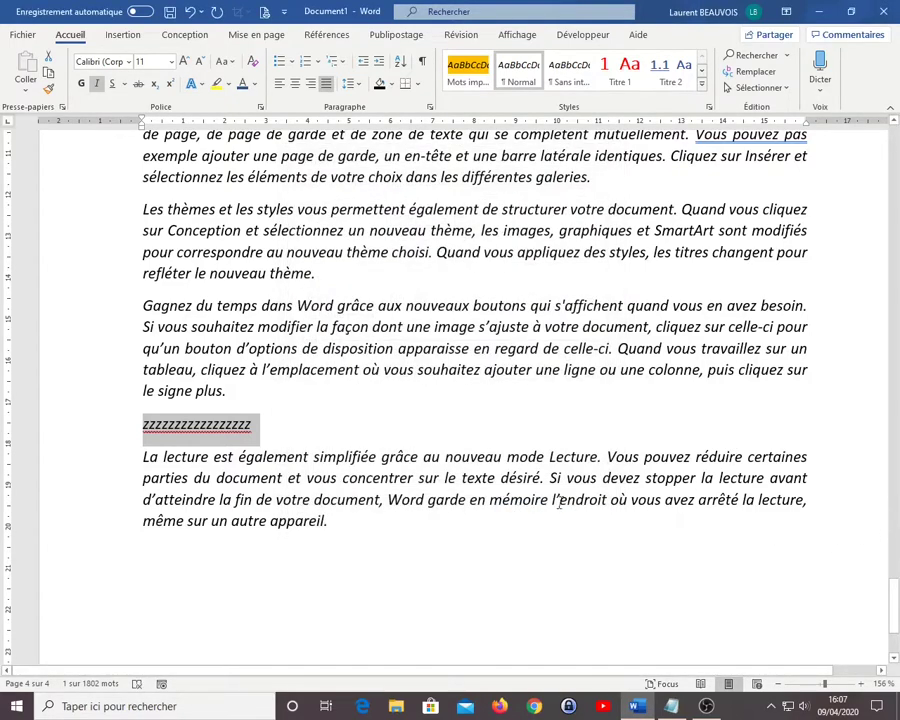
click(212, 433)
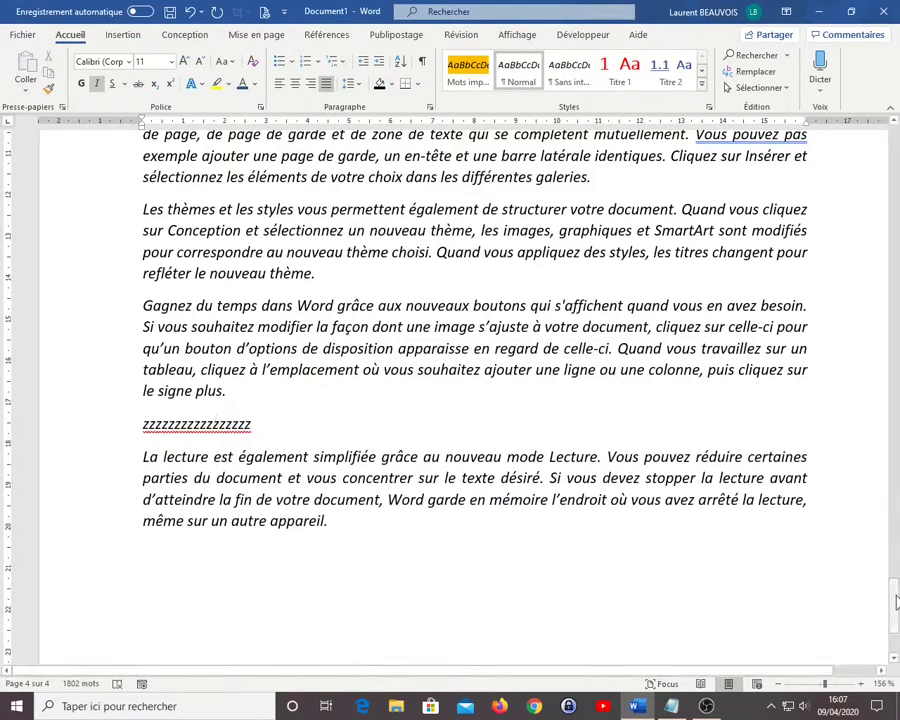
- Update the entire table of contents to include the "zzz…" paragraph with outline level 1
drag(897, 600, 895, 150)
click(259, 316)
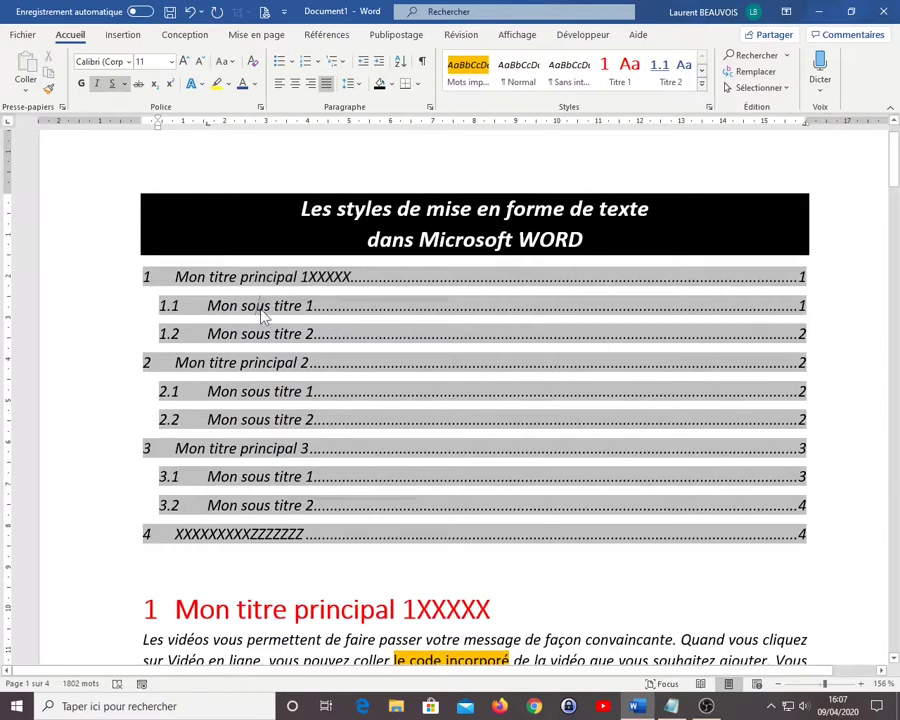
right_click(260, 307)
click(285, 403)
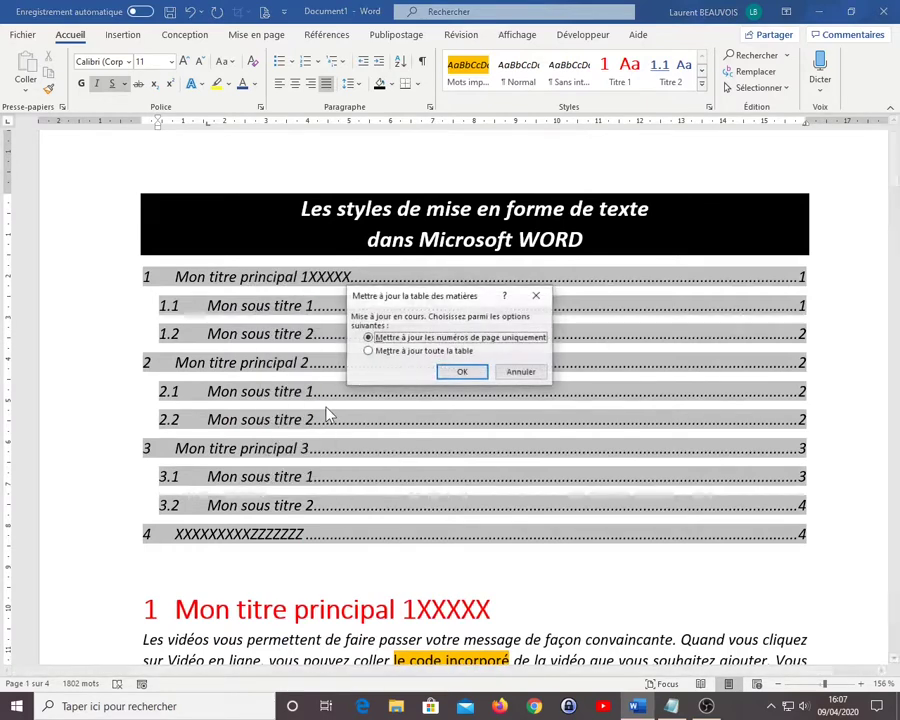
click(402, 351)
click(461, 374)
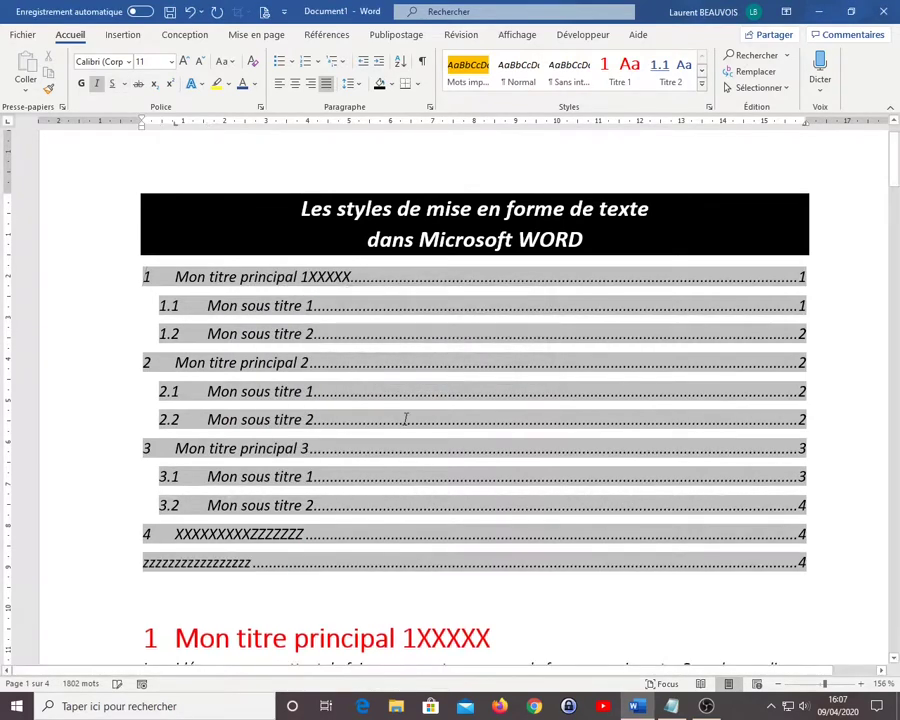
key(ctrl)
key(ctrl)
key(ctrl)
- Modify the Titre 1 style's paragraph settings to enable the pagination option Saut de page avant
mouse_move(885, 152)
mouse_down()
mouse_move(885, 228)
mouse_move(885, 172)
mouse_up()
click(376, 404)
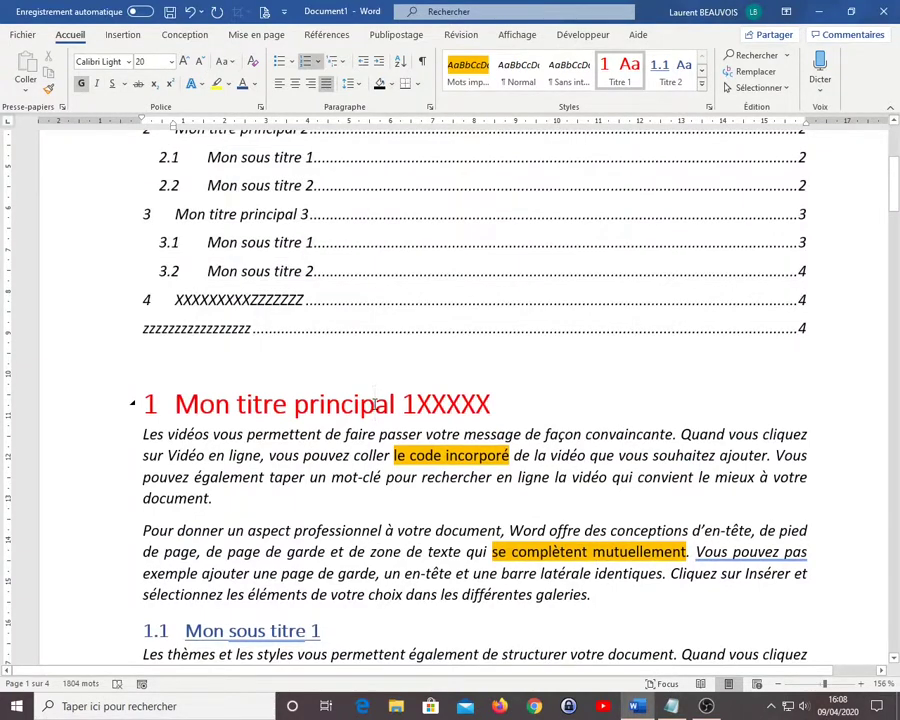
click(101, 410)
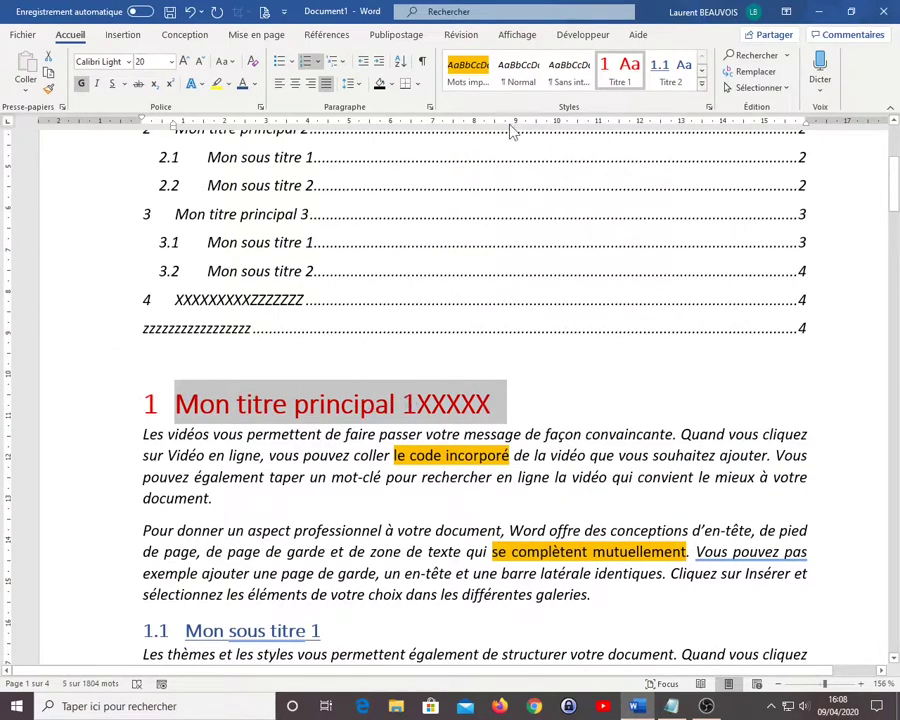
right_click(614, 78)
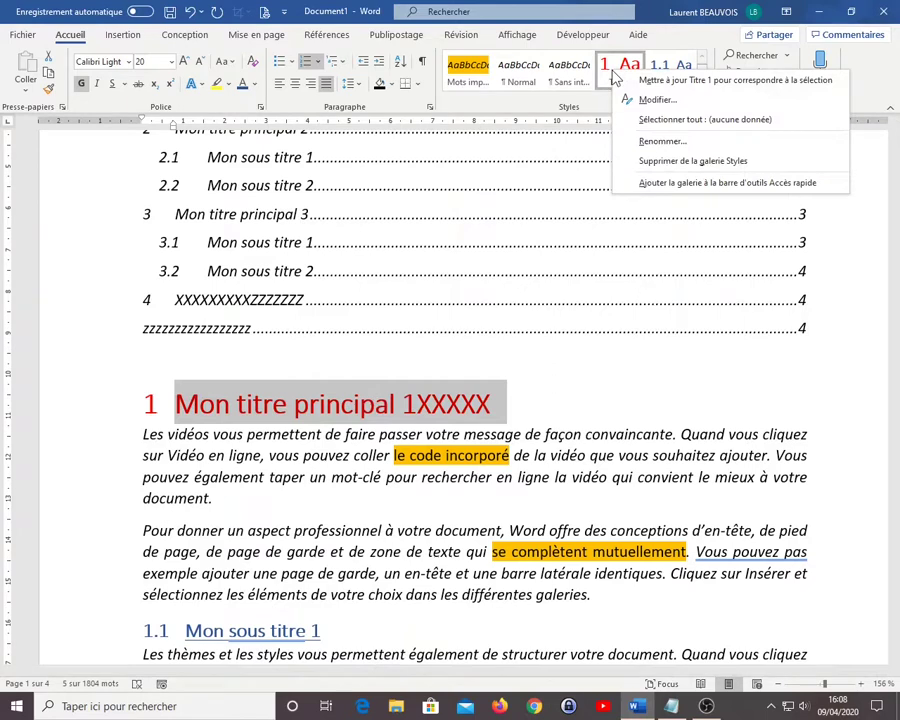
click(647, 99)
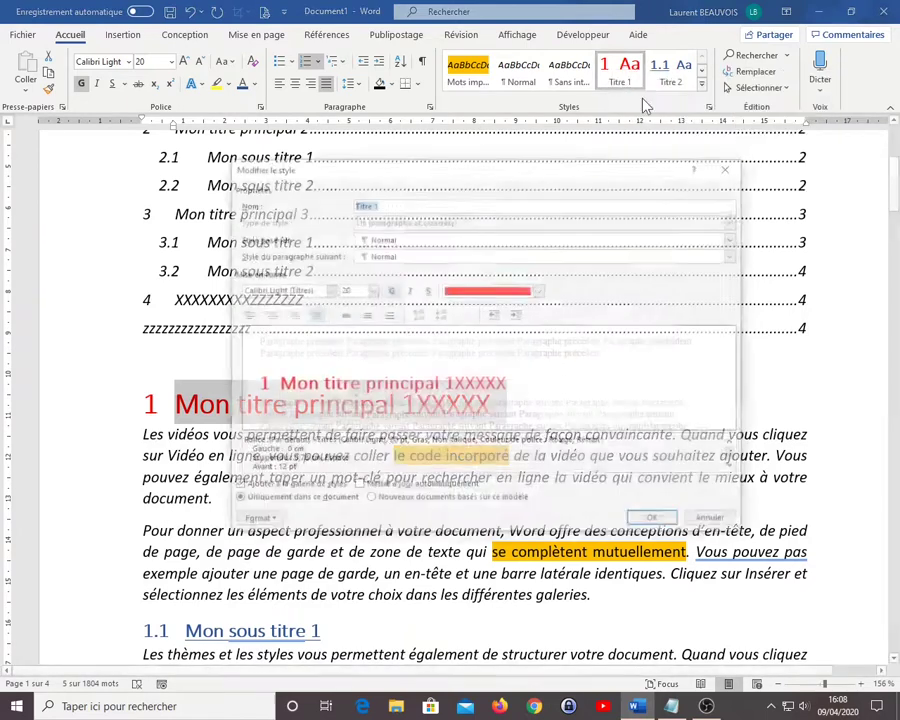
click(255, 521)
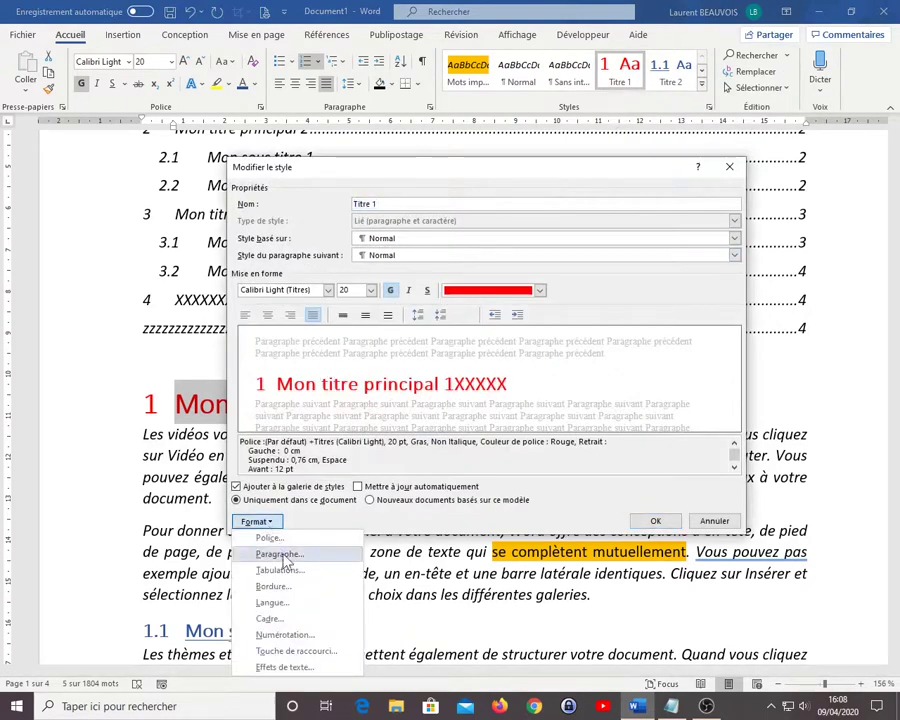
click(282, 556)
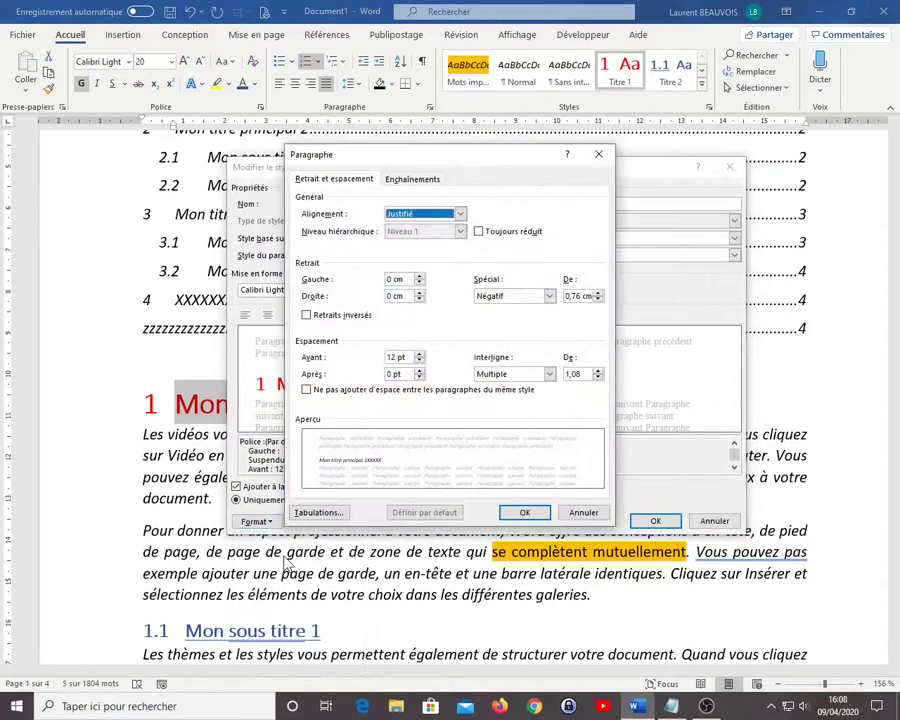
click(418, 184)
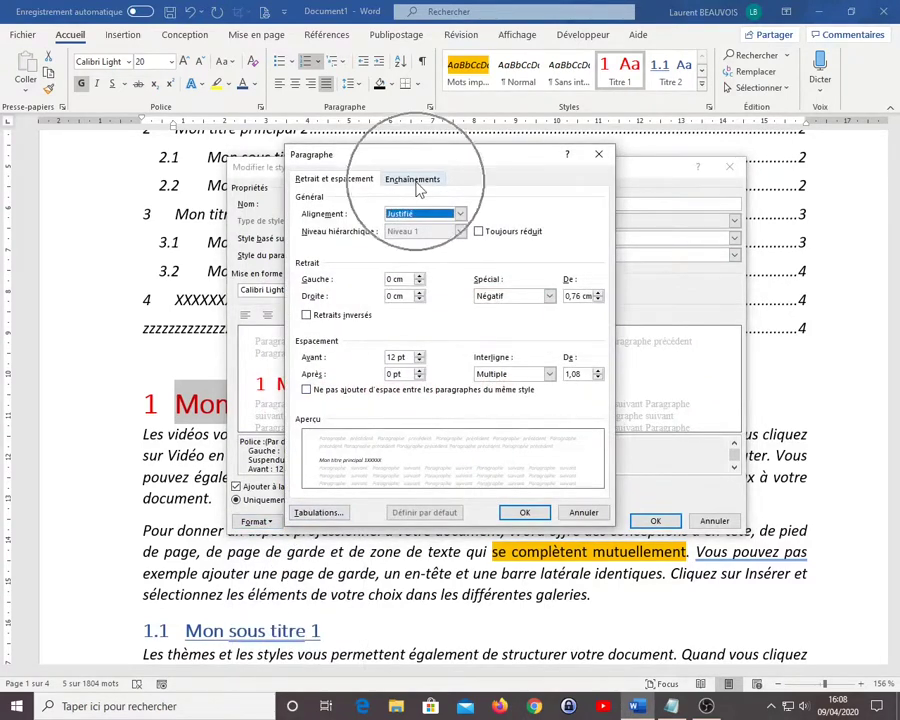
click(418, 184)
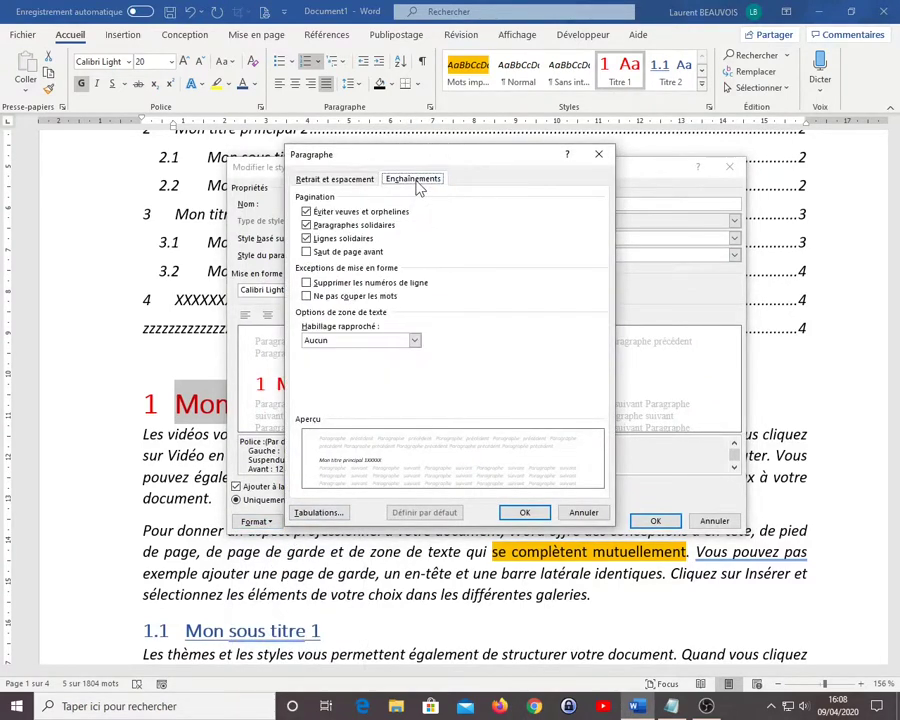
click(363, 256)
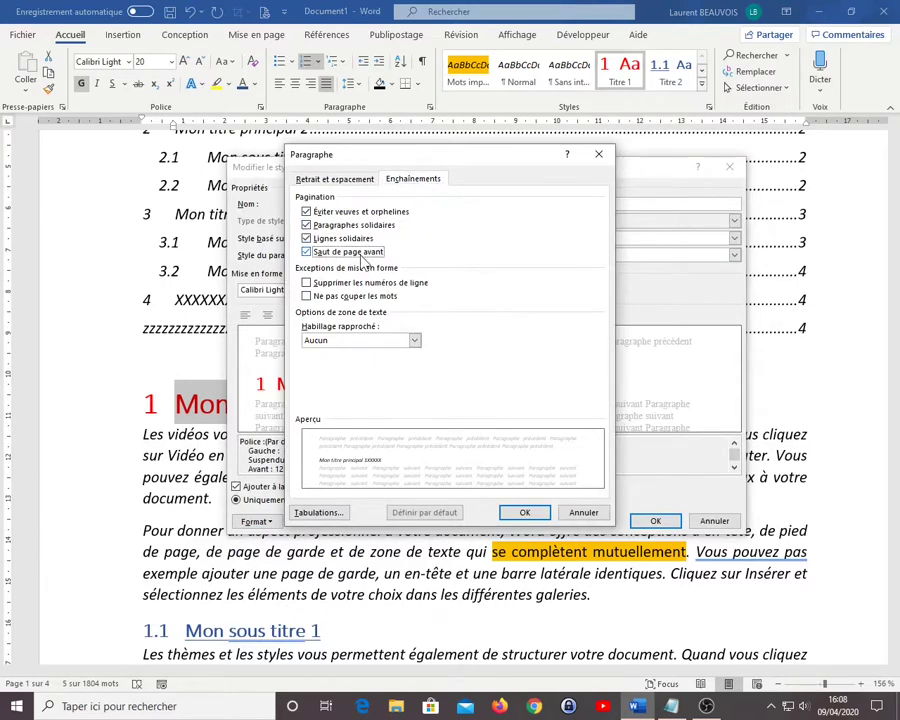
click(522, 512)
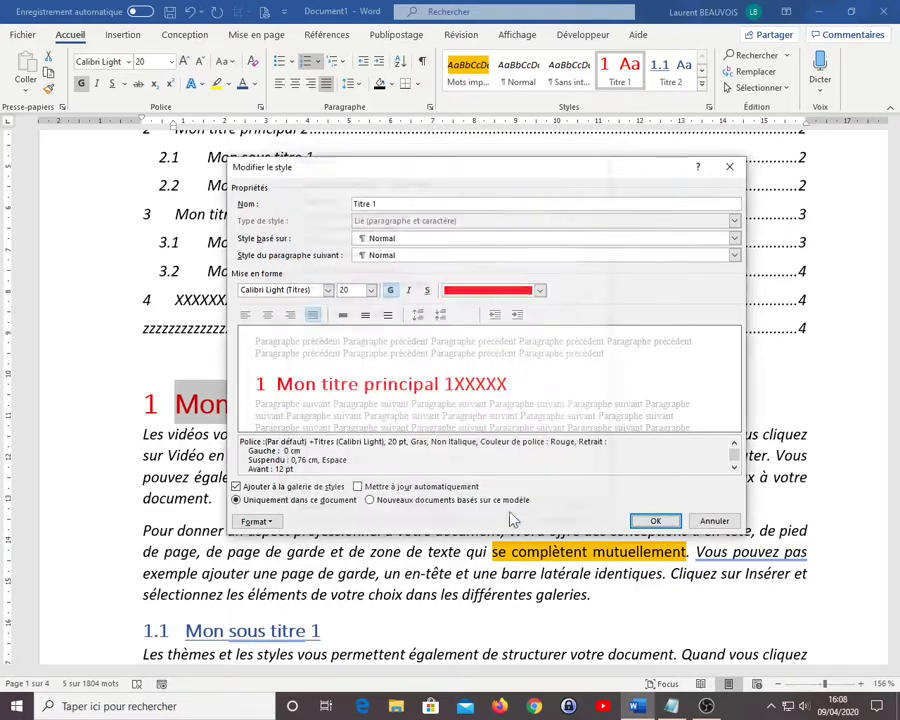
click(645, 525)
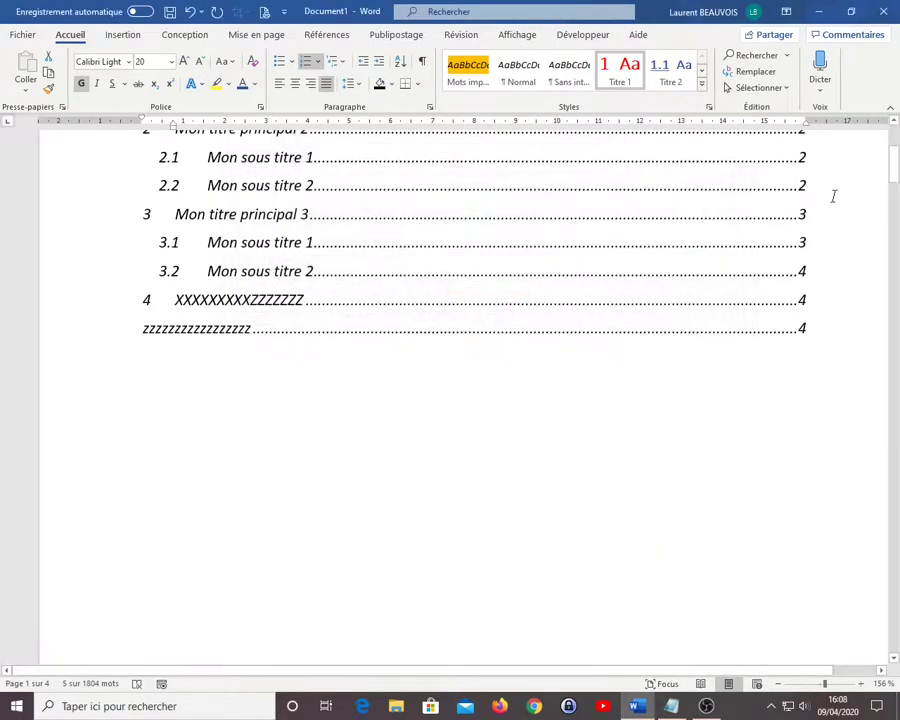
- Add the paragraph "YYYYYY" in section 4, above the paragraph beginning "Gagnez du temps dans Word", and apply the Titre 1 style to it
scroll(845, 180, down, 8)
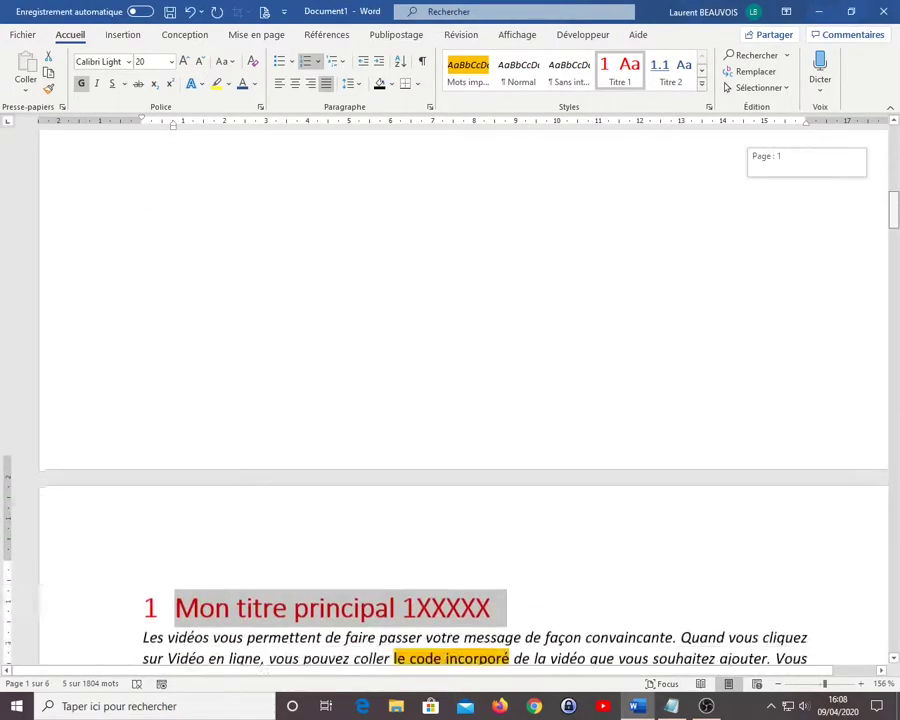
scroll(463, 400, down, 12)
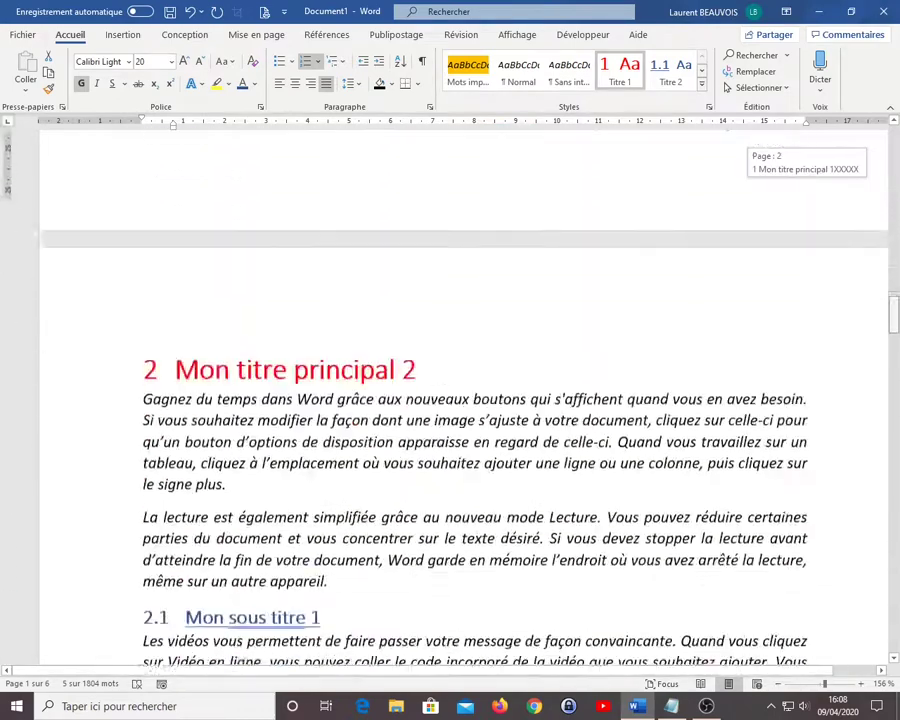
scroll(463, 400, down, 12)
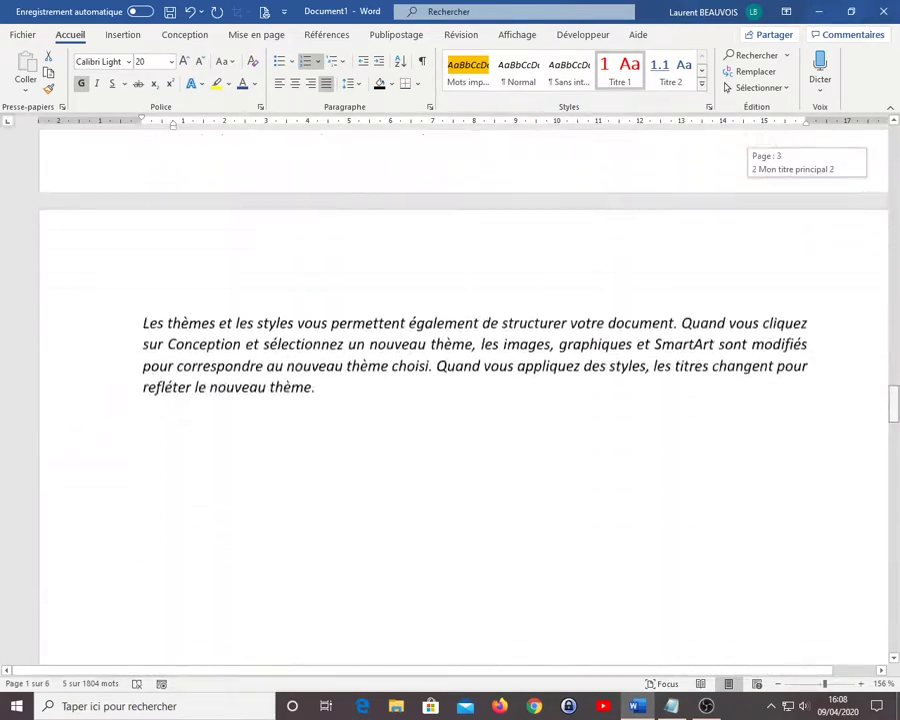
scroll(463, 400, down, 10)
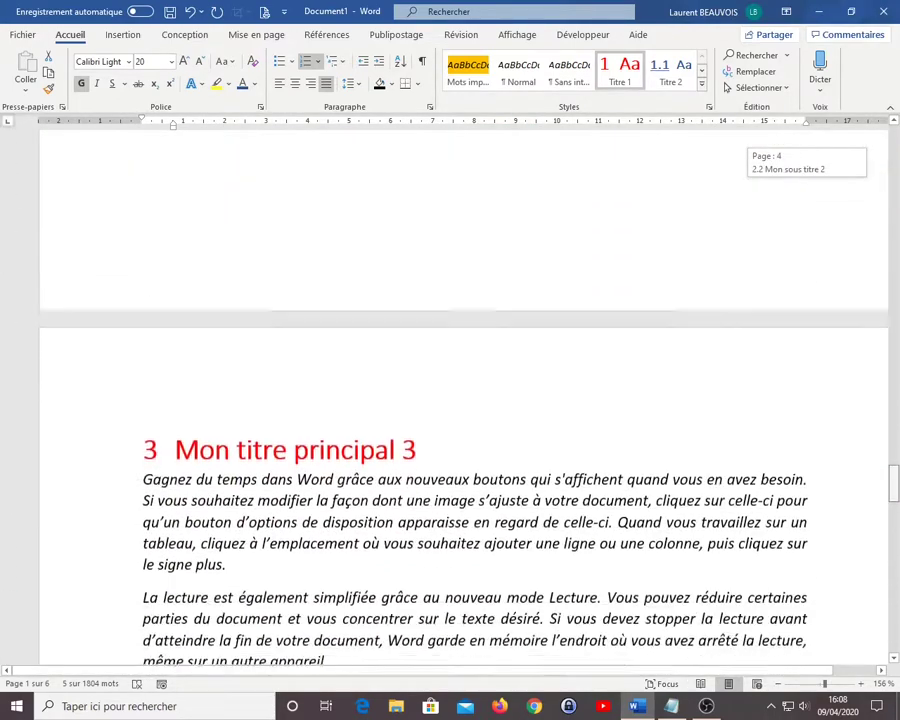
scroll(463, 400, down, 12)
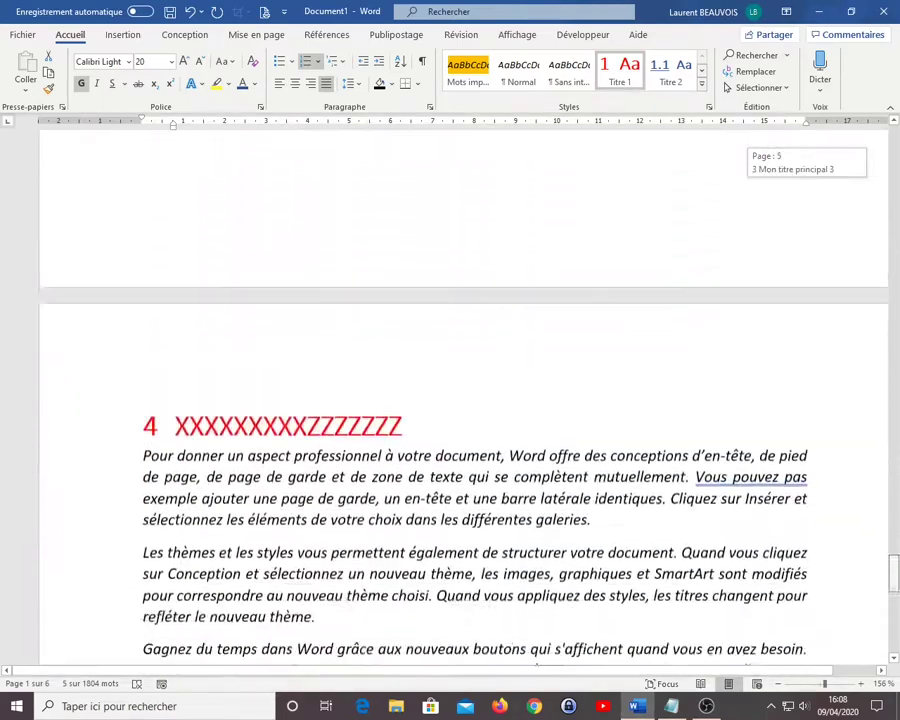
scroll(258, 530, down, 2)
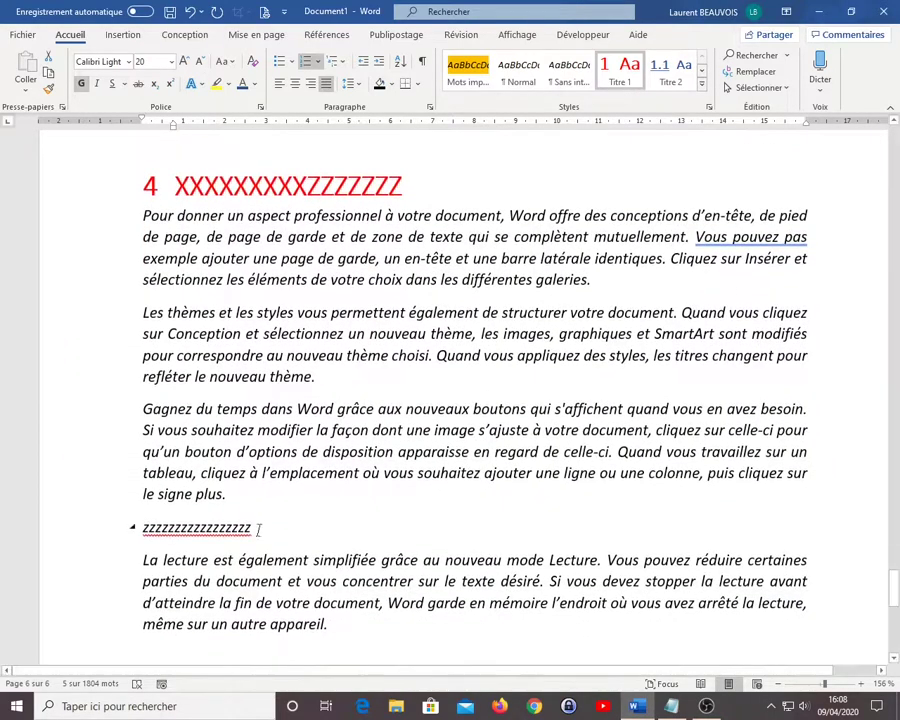
click(355, 376)
key(Return)
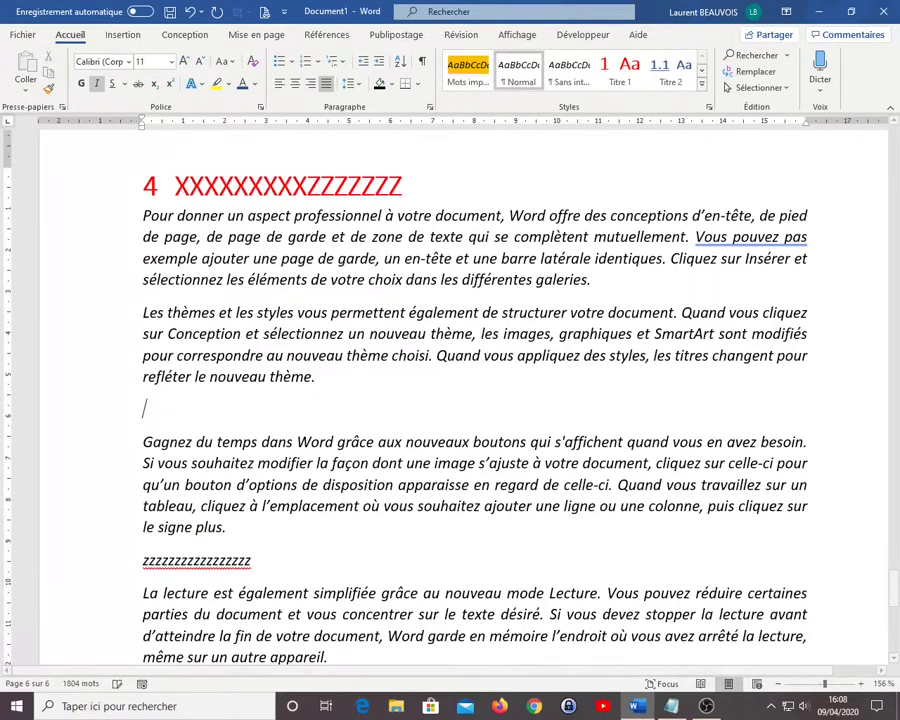
text(YYYYYY)
key(shift+Home)
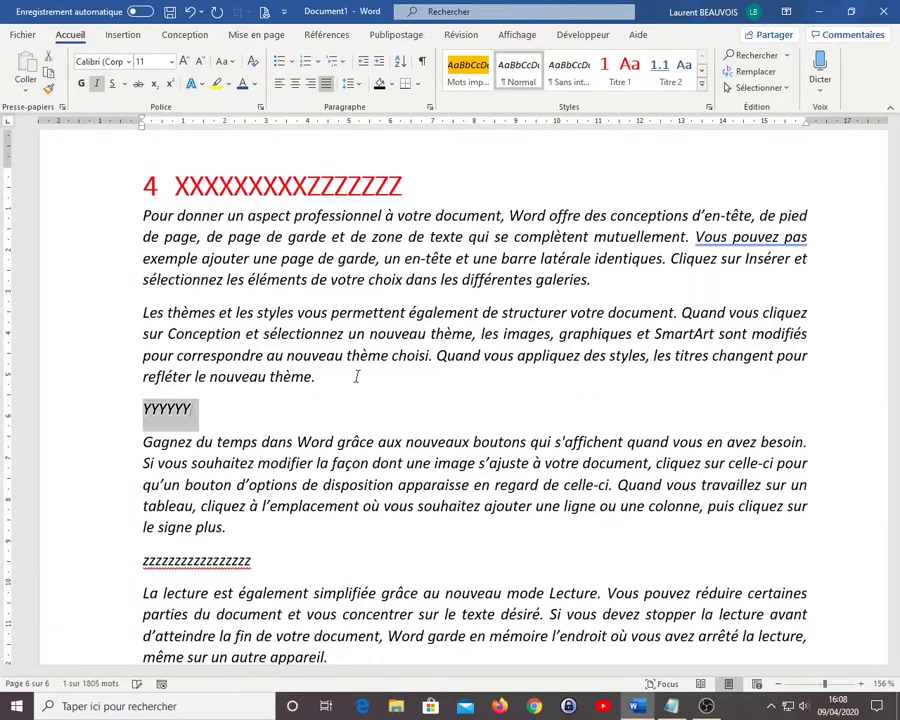
click(622, 72)
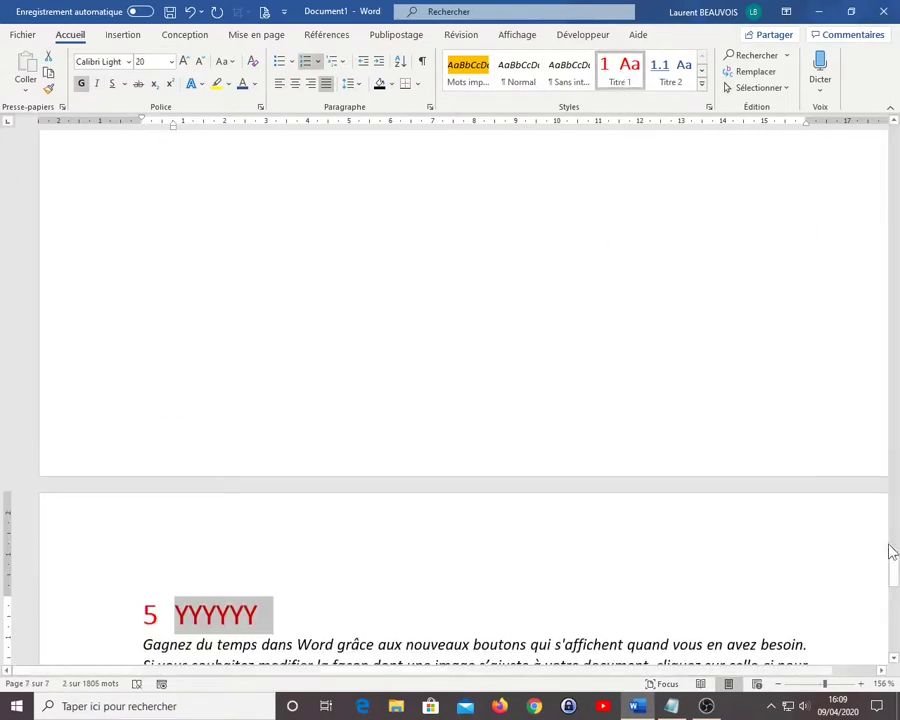
drag(893, 565, 893, 522)
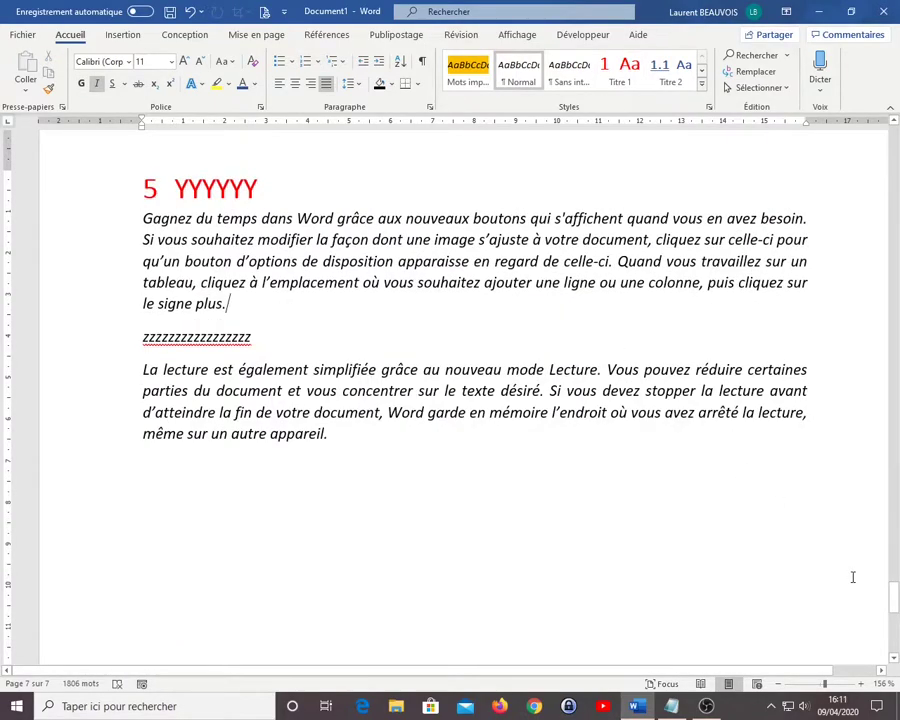
- Look through the style gallery for the style used by the table of contents entry "Mon titre principal 2"
drag(893, 589, 893, 127)
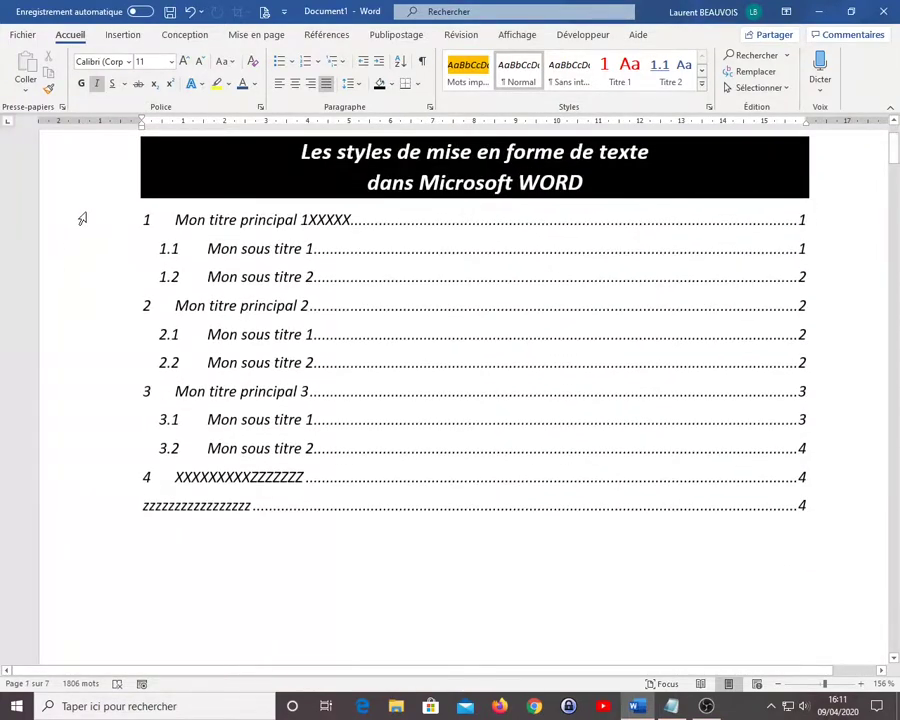
click(82, 218)
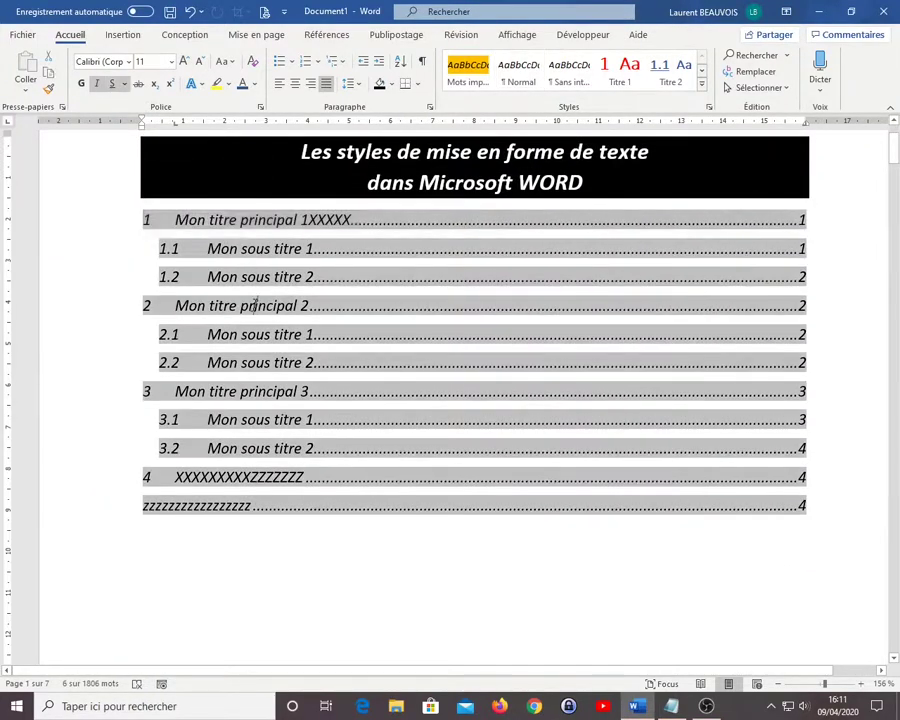
click(185, 222)
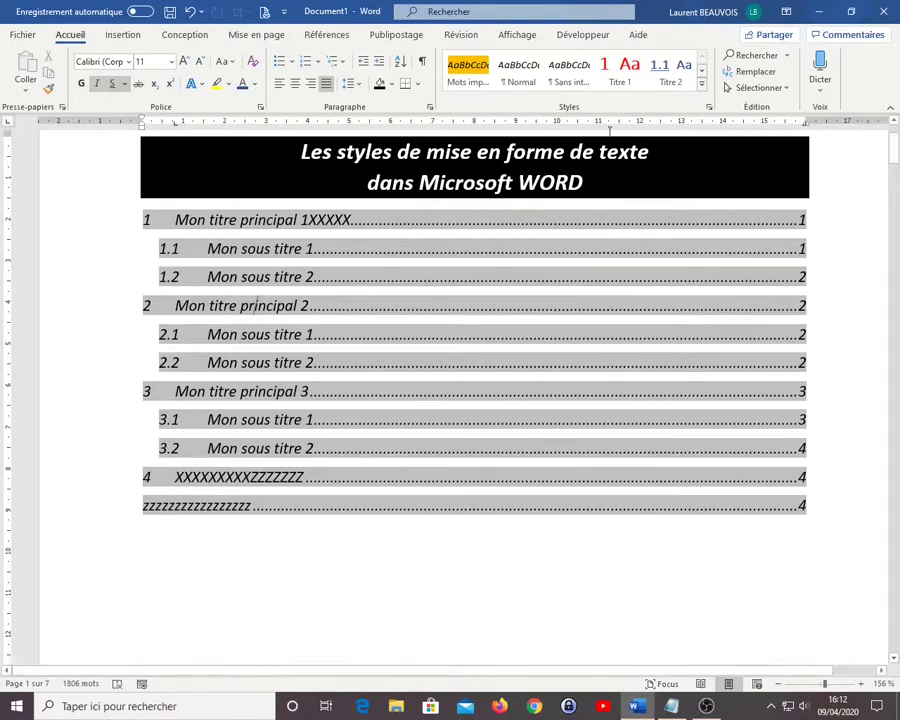
click(703, 74)
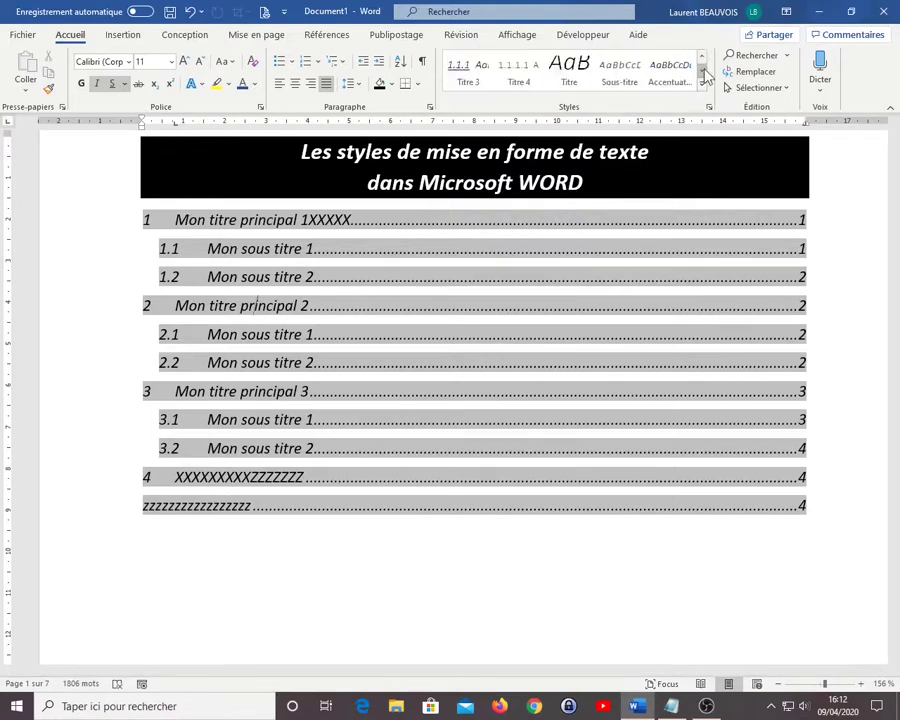
click(703, 88)
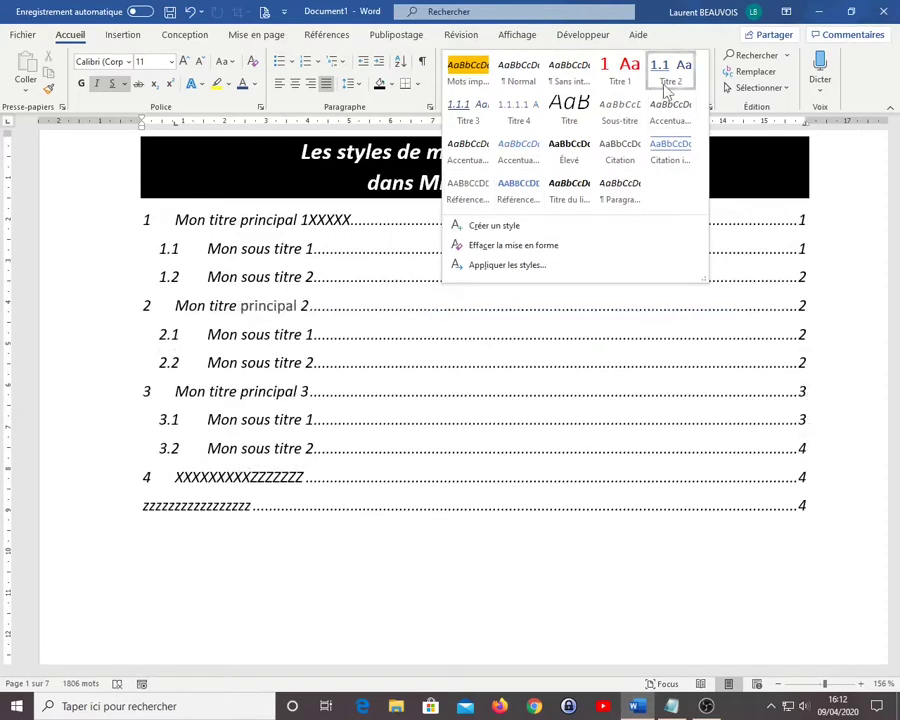
click(65, 302)
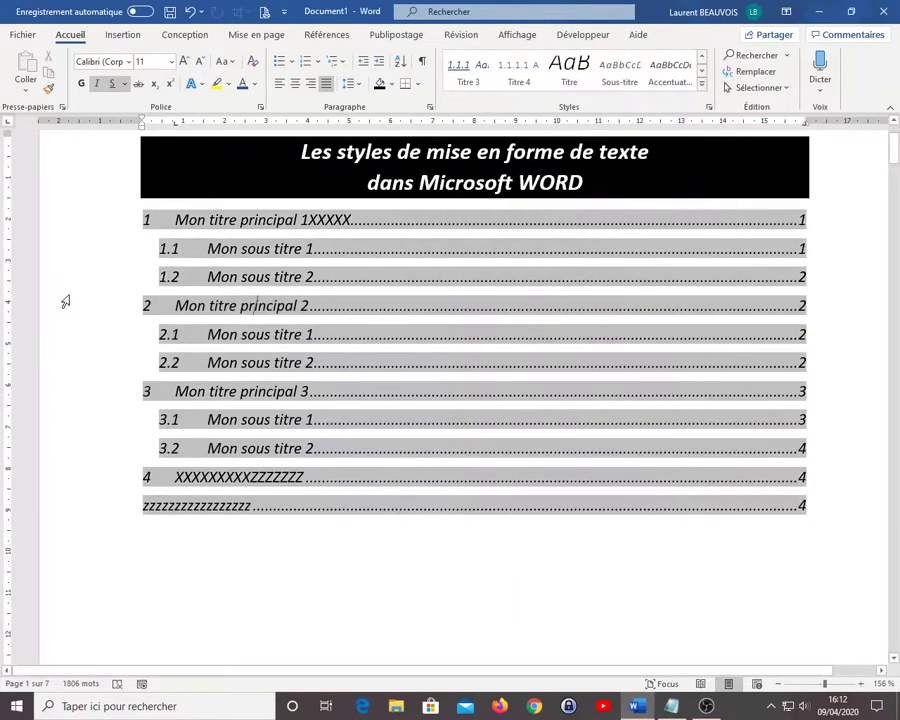
- Select the whole "Mon titre principal 2" line in the table of contents and open Appliquer les styles for it
click(100, 310)
click(812, 304)
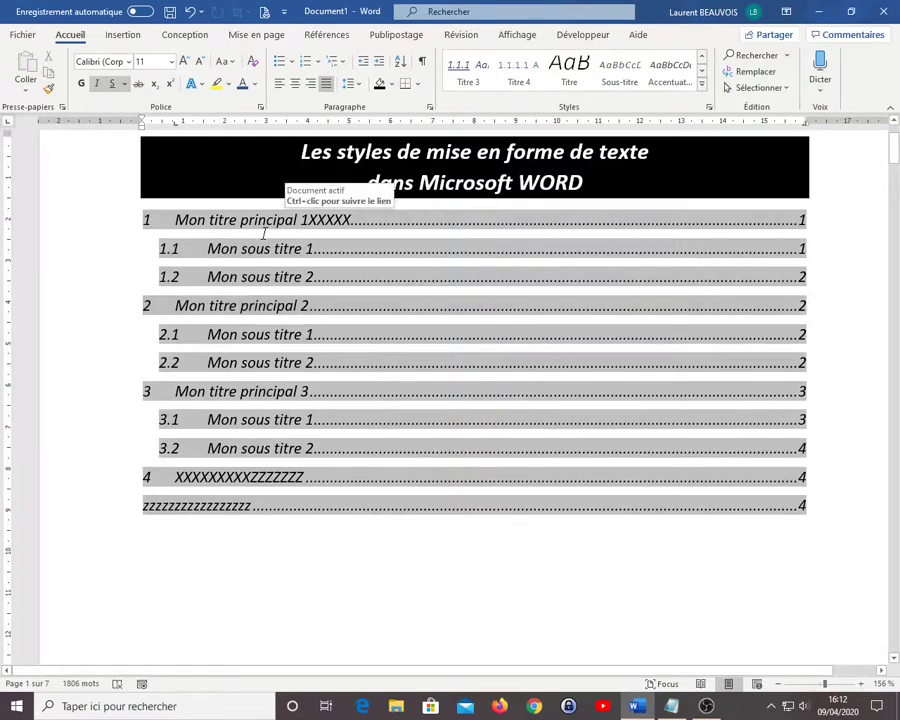
click(108, 312)
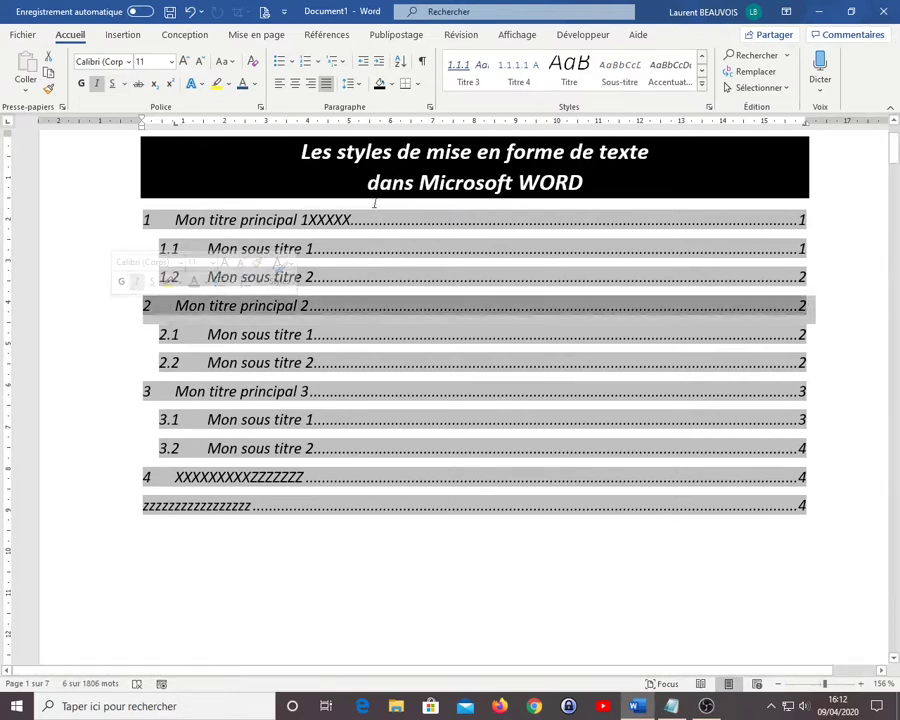
click(703, 88)
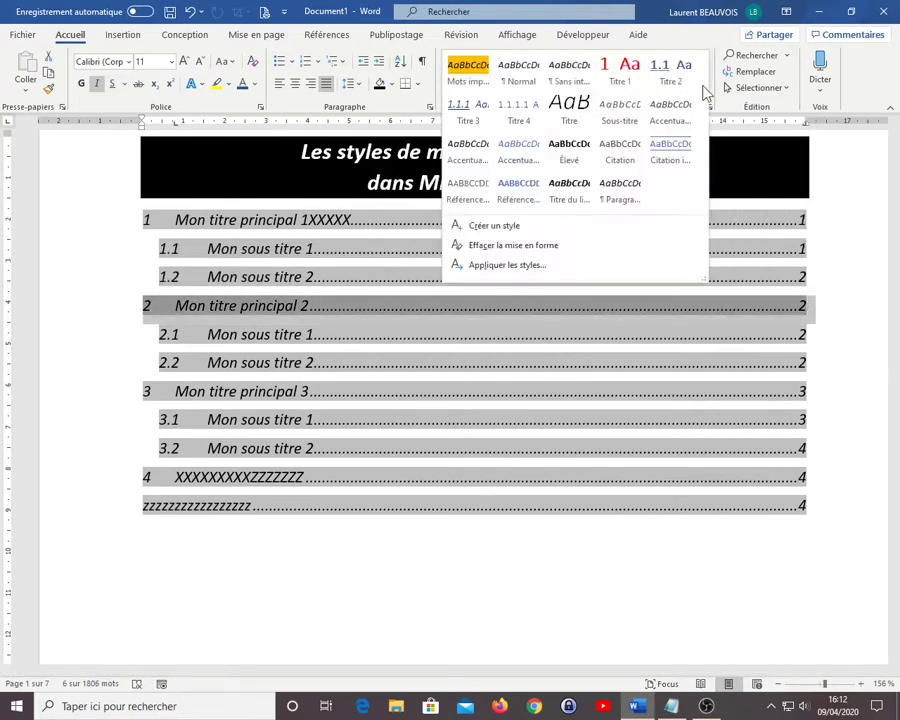
click(510, 266)
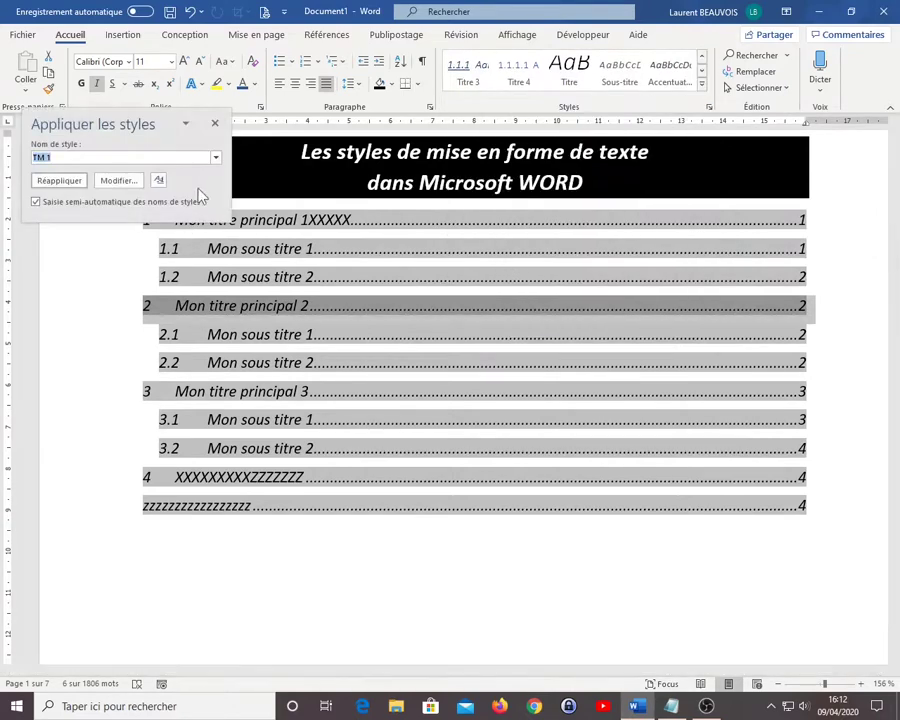
- Examine the available style names, then check which style applies inside the text of the "Mon titre principal 2" table of contents entry
click(216, 159)
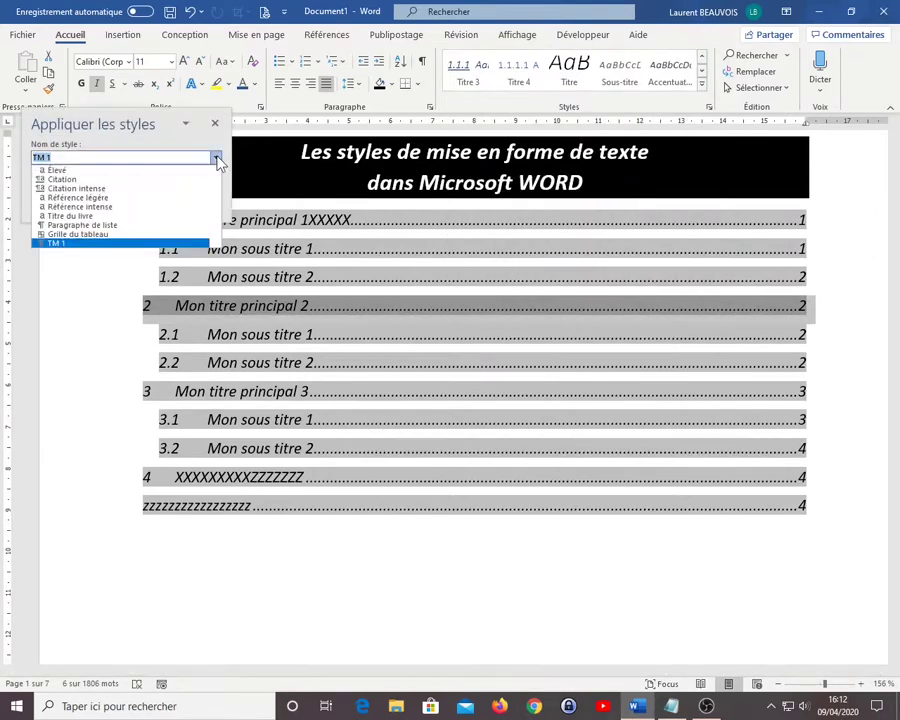
click(216, 159)
click(216, 159)
click(216, 159)
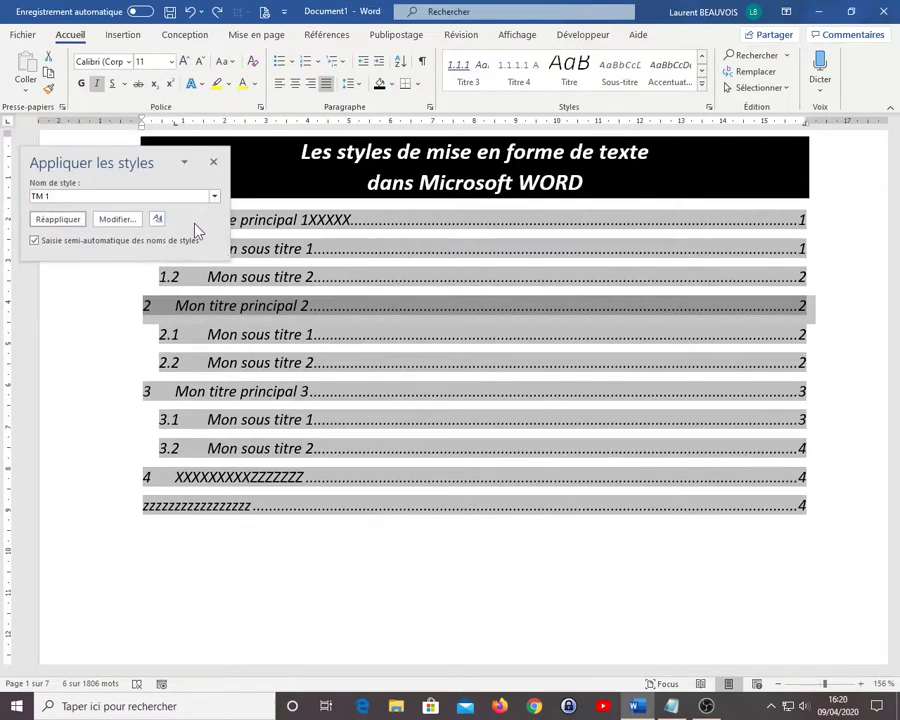
click(88, 196)
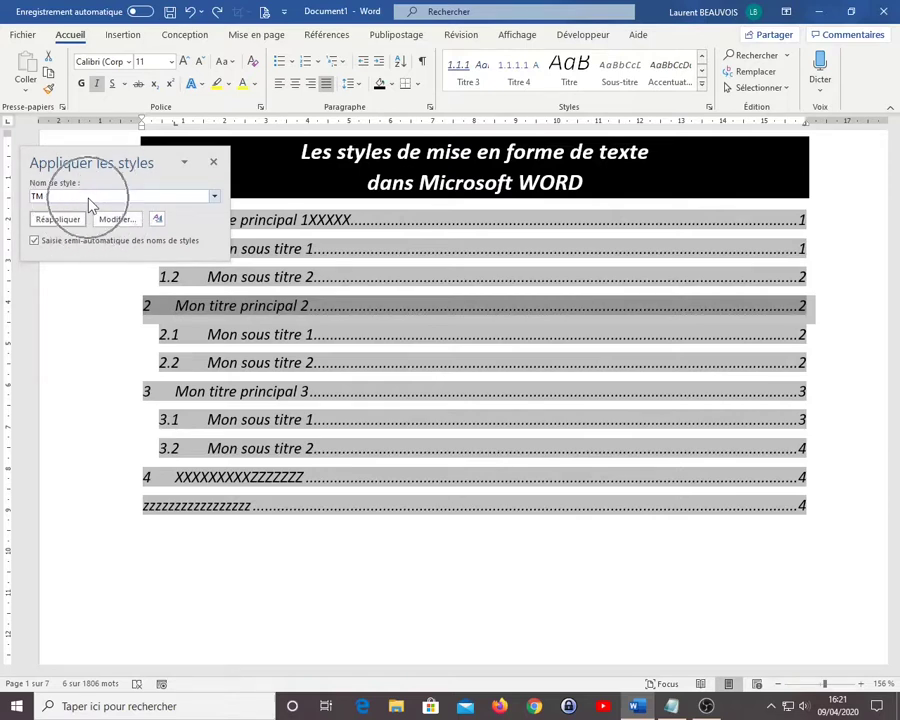
click(214, 304)
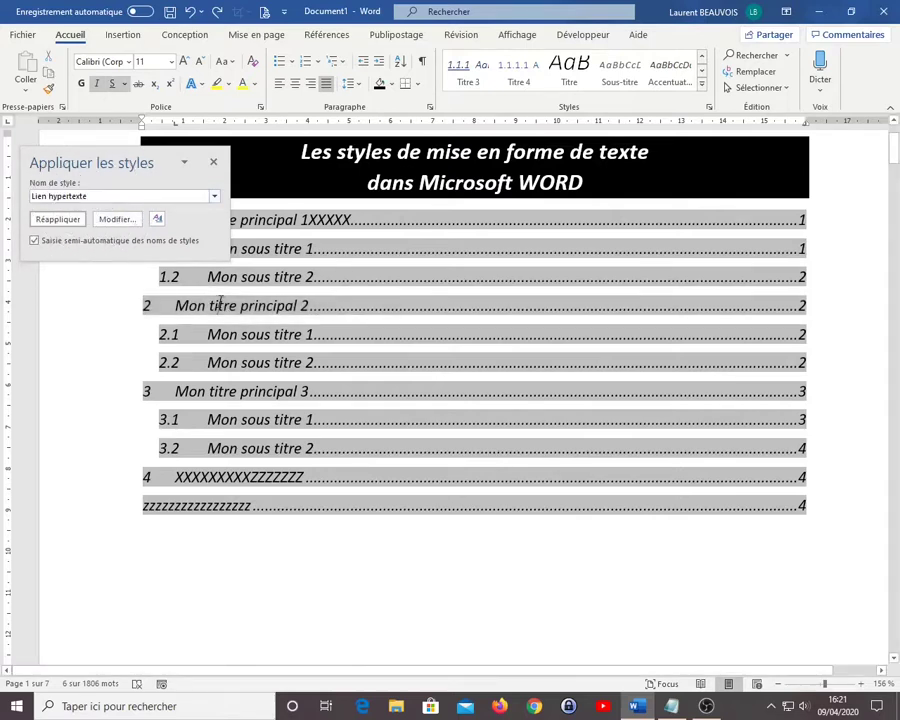
- Modify the TM 1 style of the "Mon titre principal 2" table of contents line to bold, dark red (Rouge foncé) text
click(102, 312)
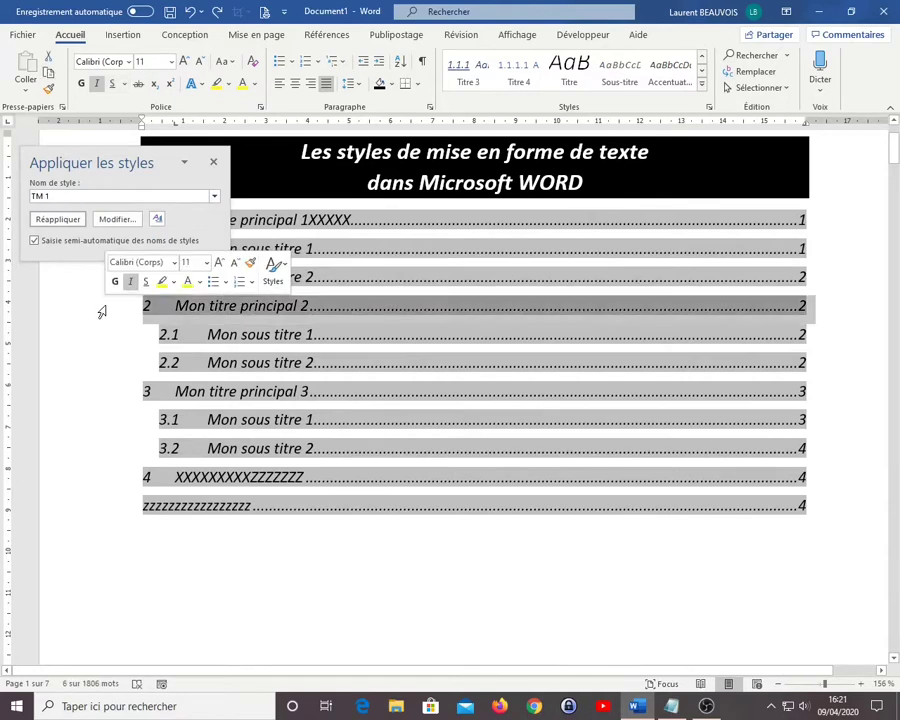
click(117, 219)
click(470, 290)
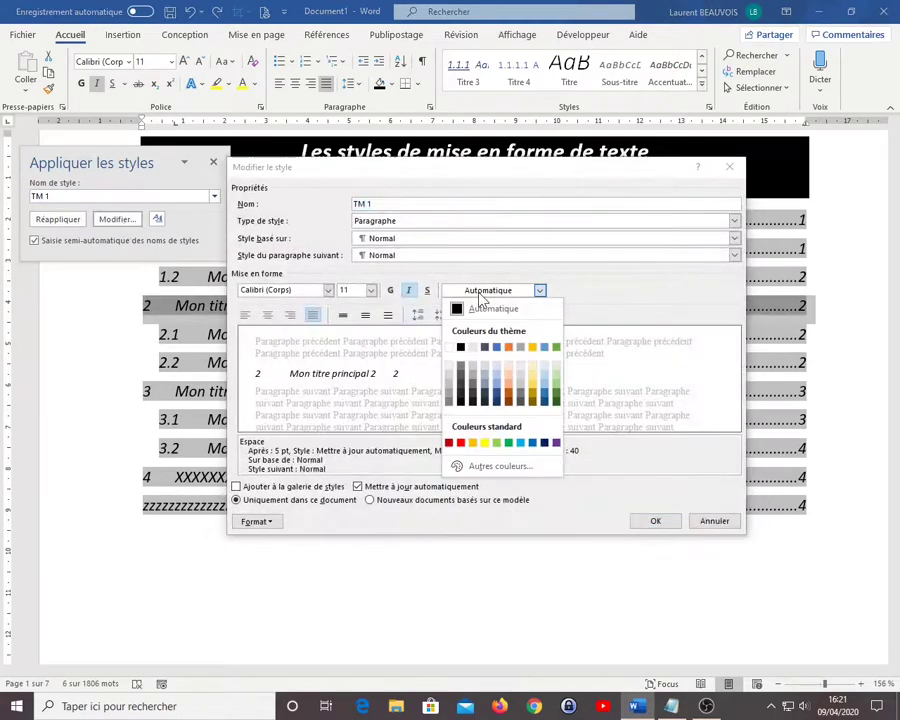
click(449, 442)
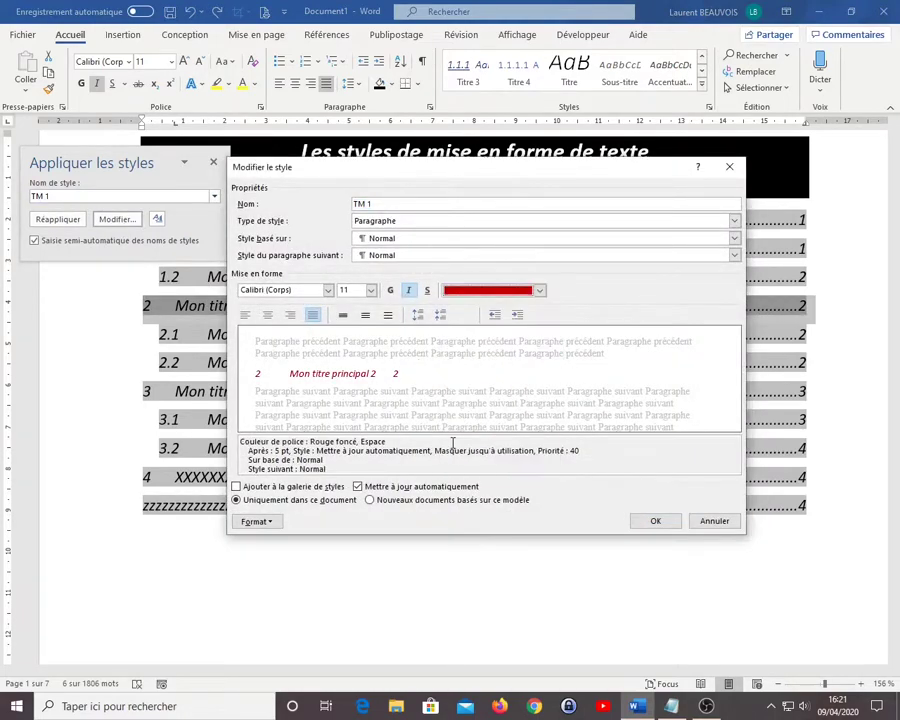
click(390, 290)
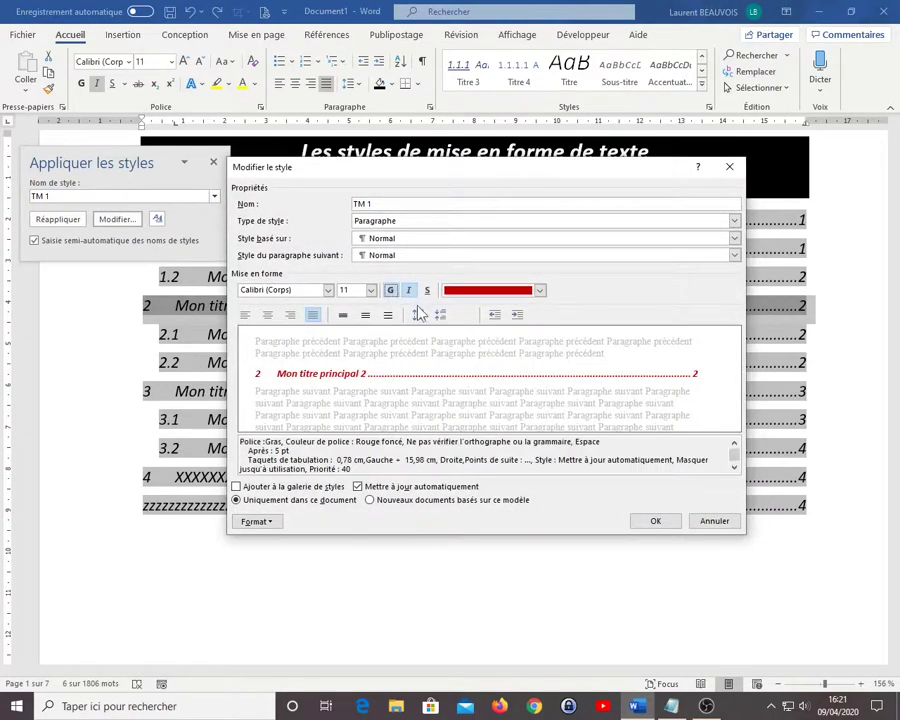
click(659, 523)
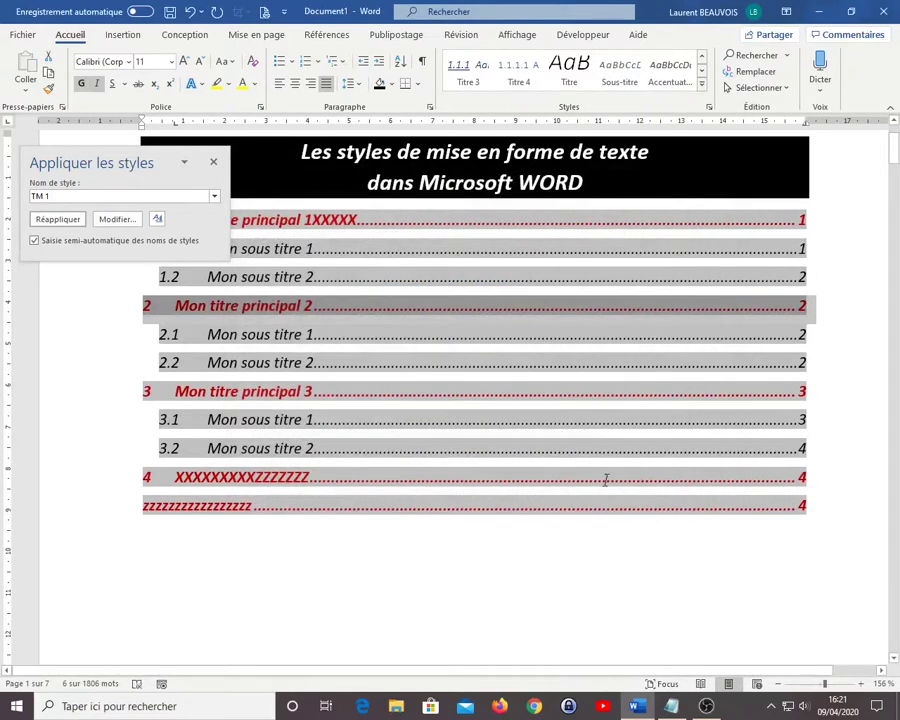
- Modify the TM 2 style of the 2.1 "Mon sous titre 1" table of contents line to font colour Texte 2, and close Appliquer les styles
click(289, 334)
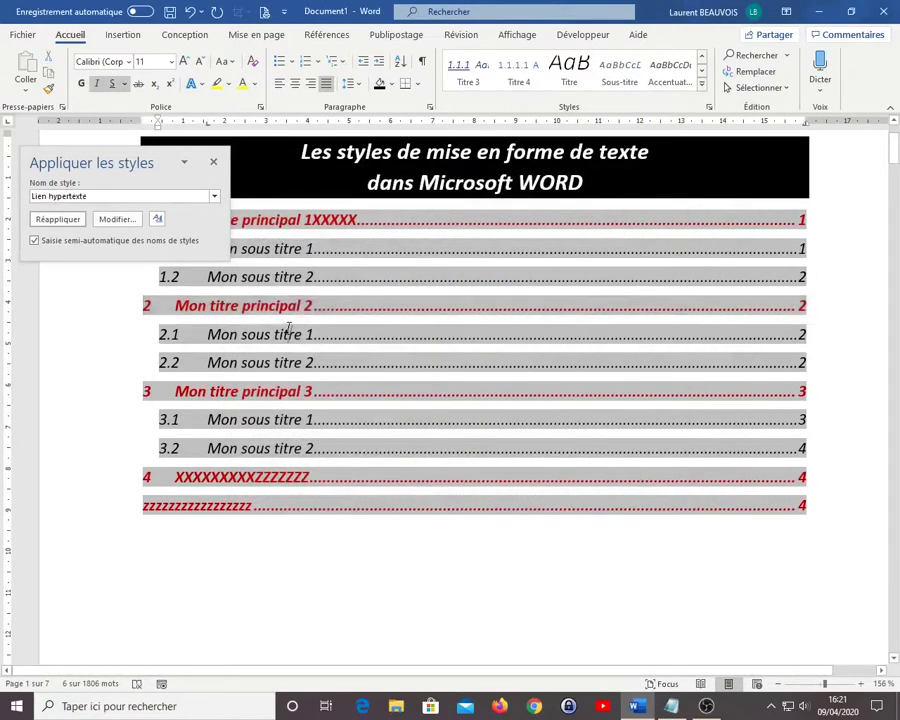
click(110, 344)
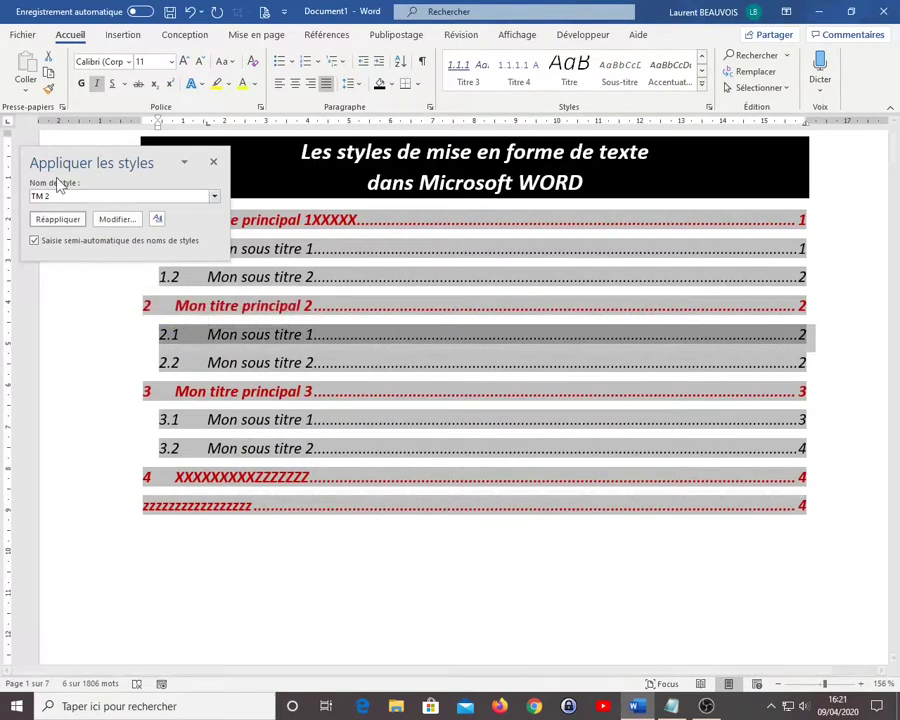
key(ctrl)
key(ctrl)
key(ctrl)
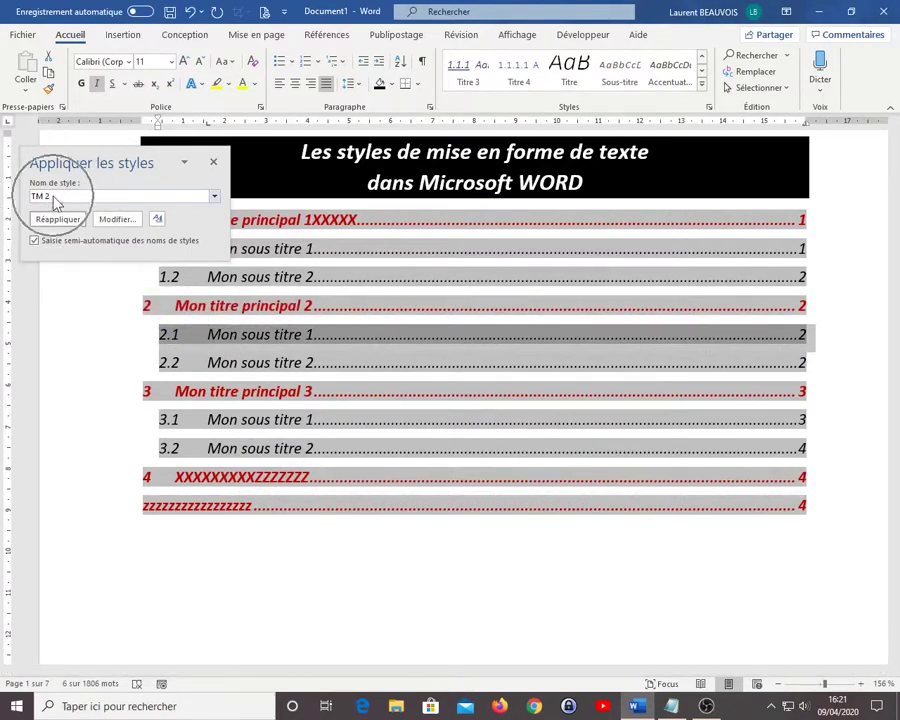
click(116, 219)
click(512, 291)
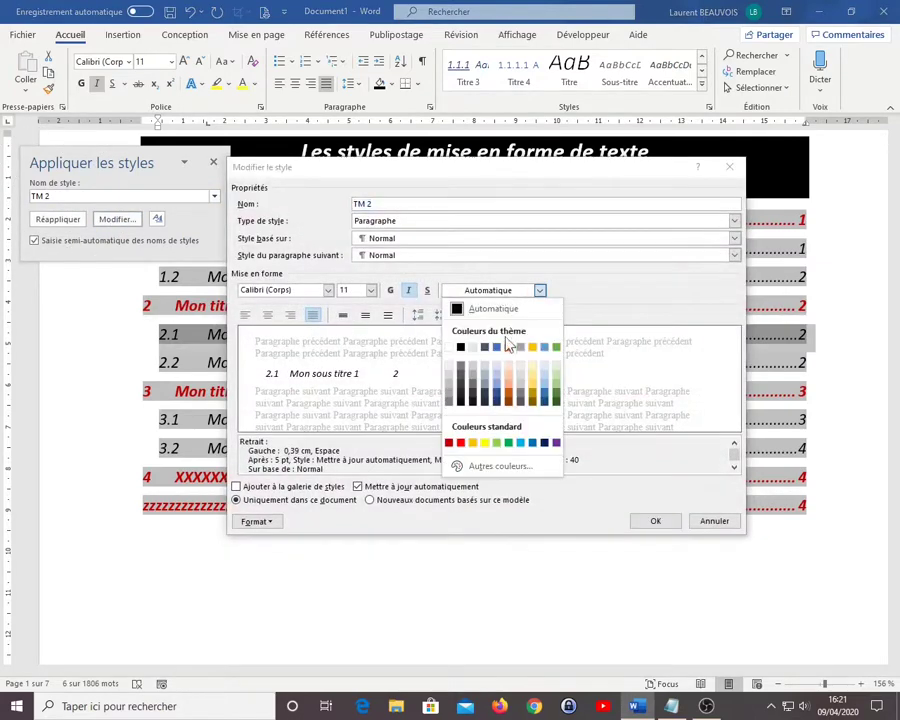
click(486, 356)
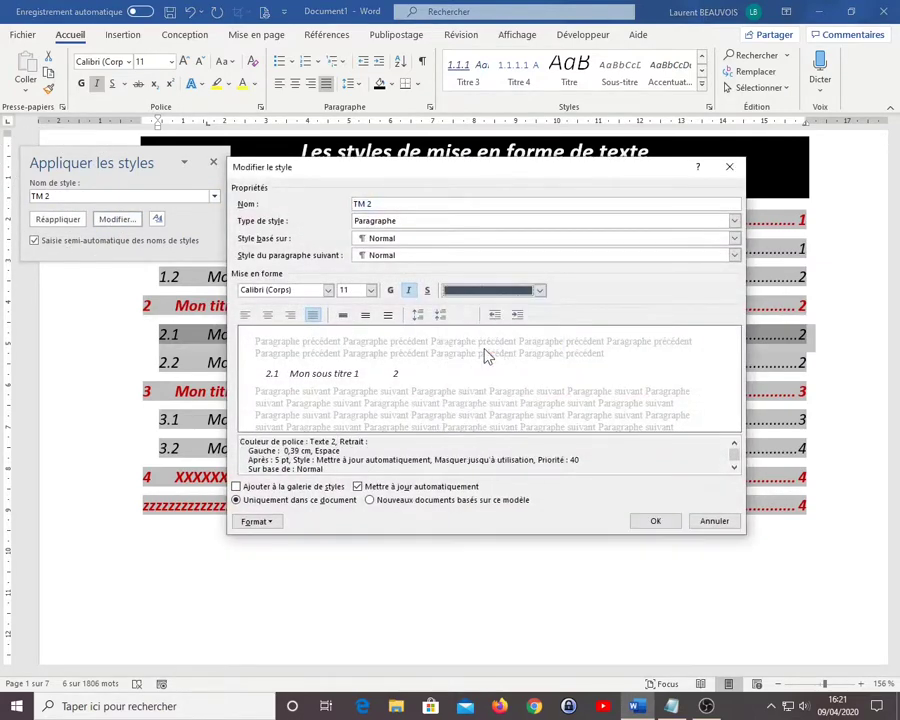
click(655, 523)
click(356, 300)
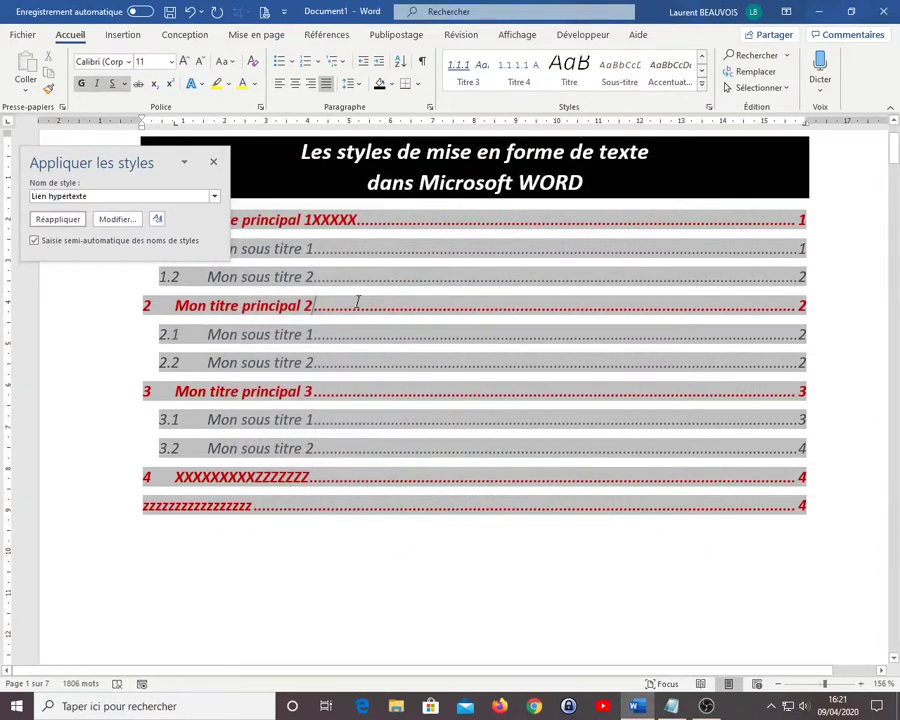
click(214, 164)
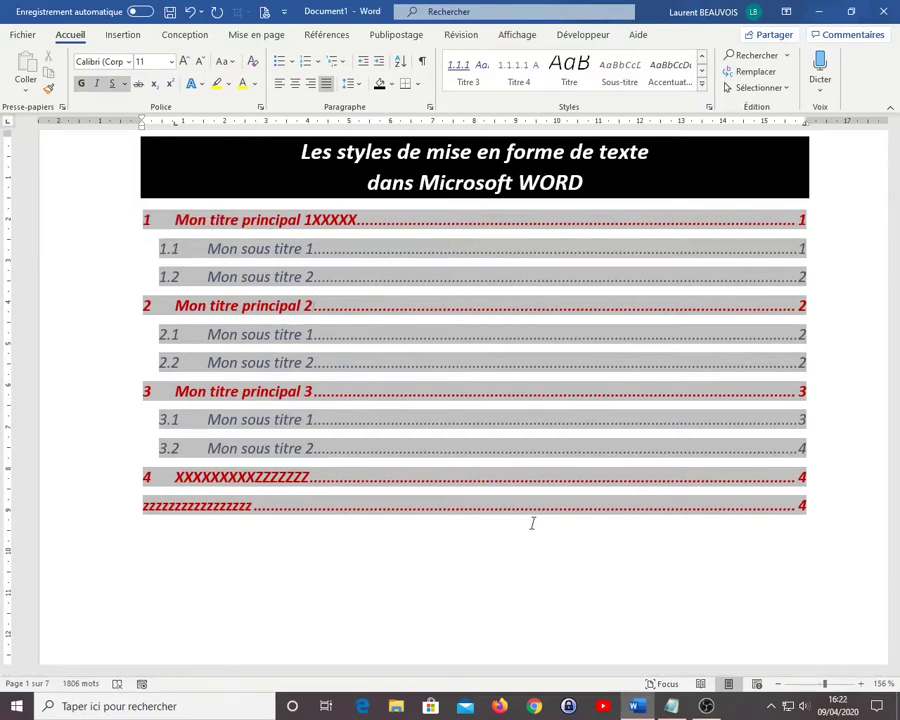